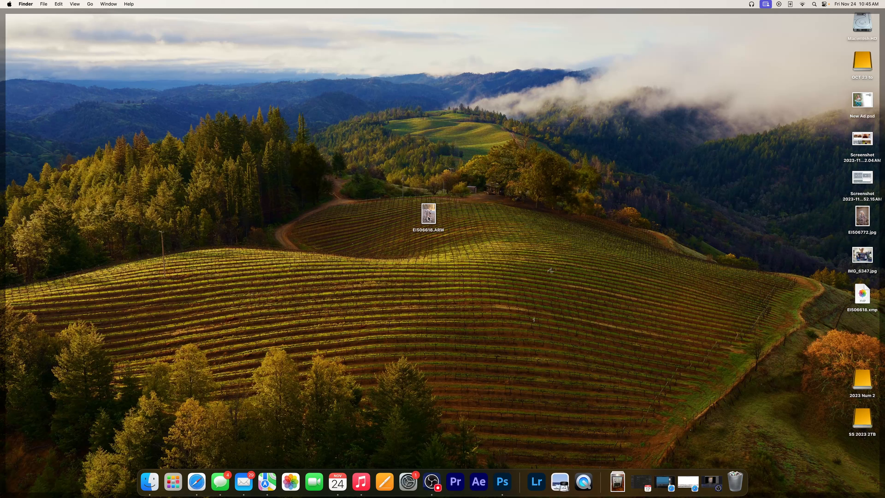
Step: Open the raw file EI506618.ARW from the desktop with Adobe Photoshop 2024
{"action": "right_click", "coordinate": [430, 216]}
{"action": "mouse_move", "coordinate": [447, 229]}
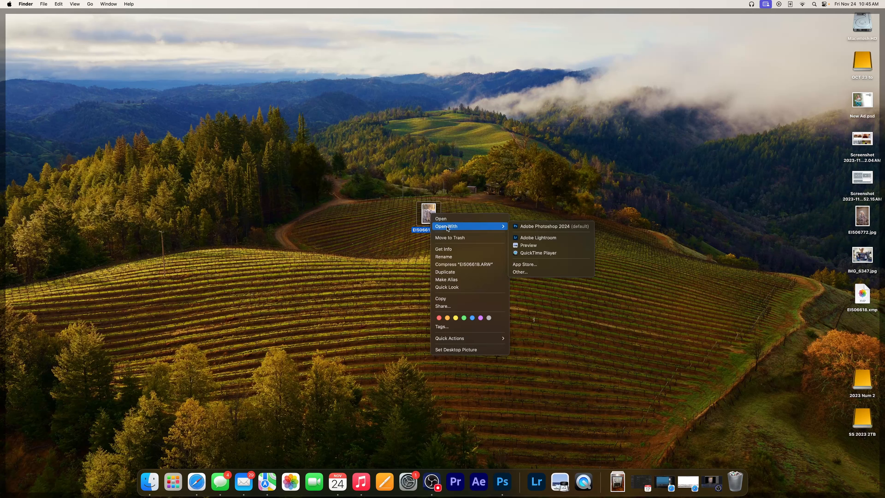
{"action": "left_click", "coordinate": [520, 227]}
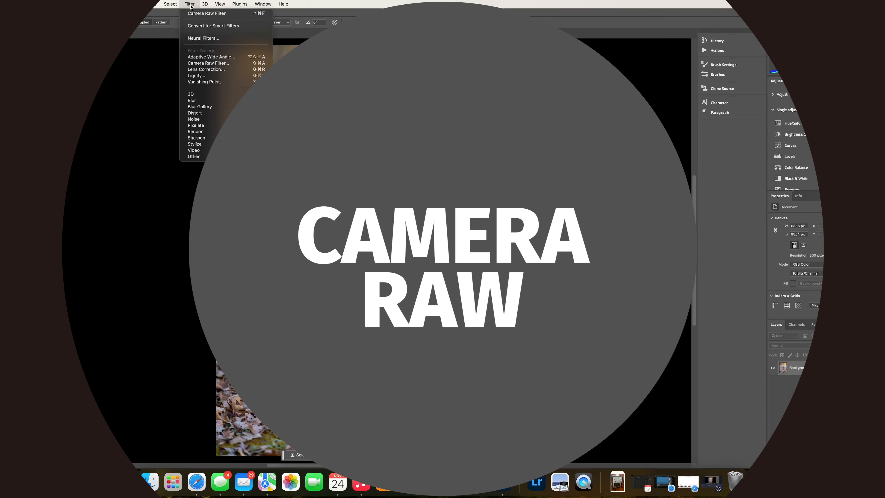
Step: Start the Camera Raw Filter, apply the Auto tone settings and lower Highlights to -15
{"action": "left_click", "coordinate": [208, 63]}
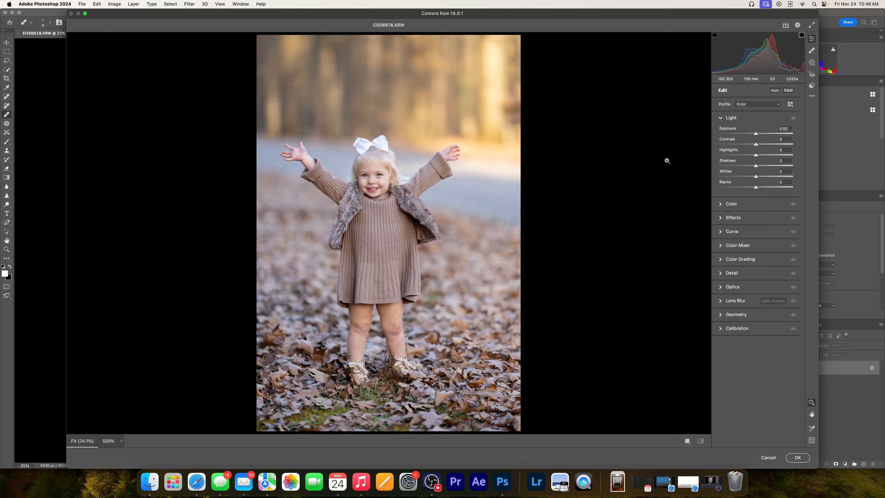
{"action": "left_click", "coordinate": [775, 91]}
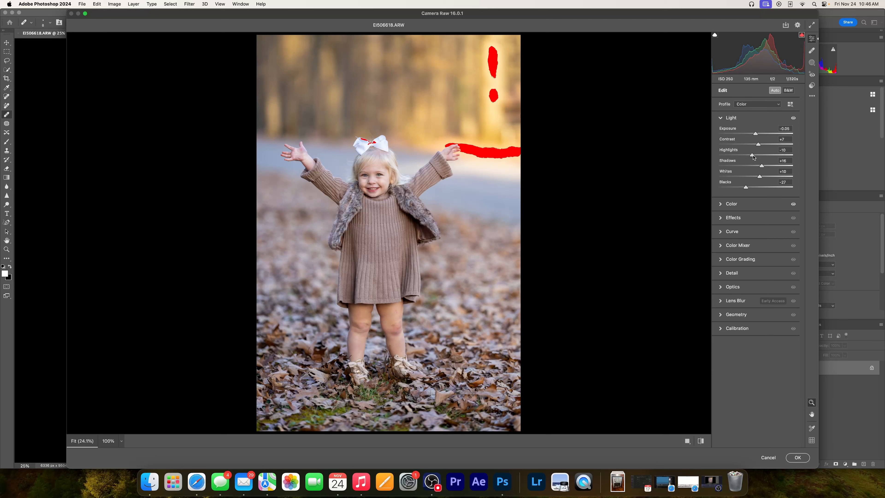
{"action": "left_click_drag", "start_coordinate": [752, 156], "coordinate": [752, 156]}
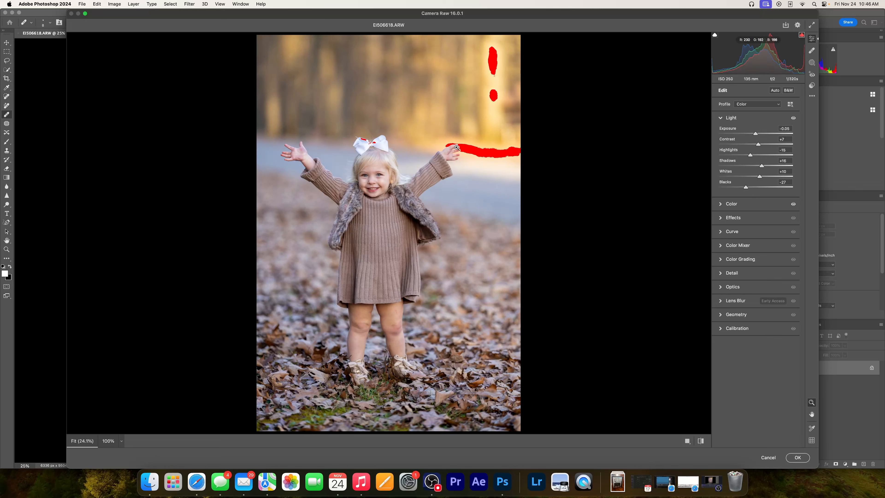
Step: Toggle the highlight clipping warning off and on to examine the overexposed areas of the photo
{"action": "left_click", "coordinate": [802, 35]}
{"action": "left_click", "coordinate": [802, 35]}
{"action": "left_click", "coordinate": [802, 35]}
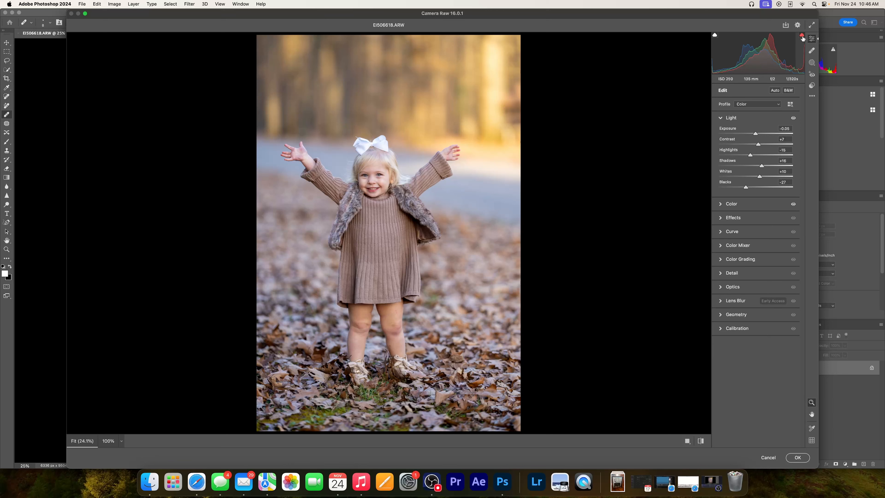
{"action": "left_click", "coordinate": [802, 35]}
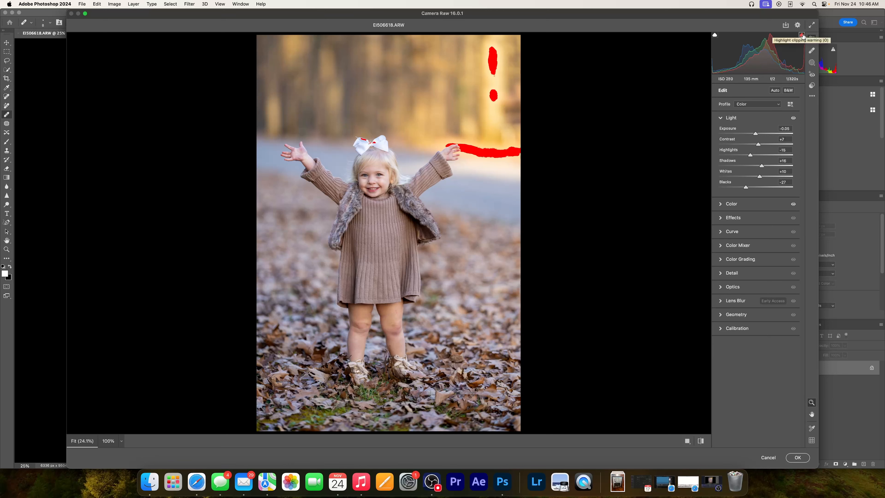
{"action": "left_click", "coordinate": [801, 35]}
{"action": "left_click", "coordinate": [801, 36]}
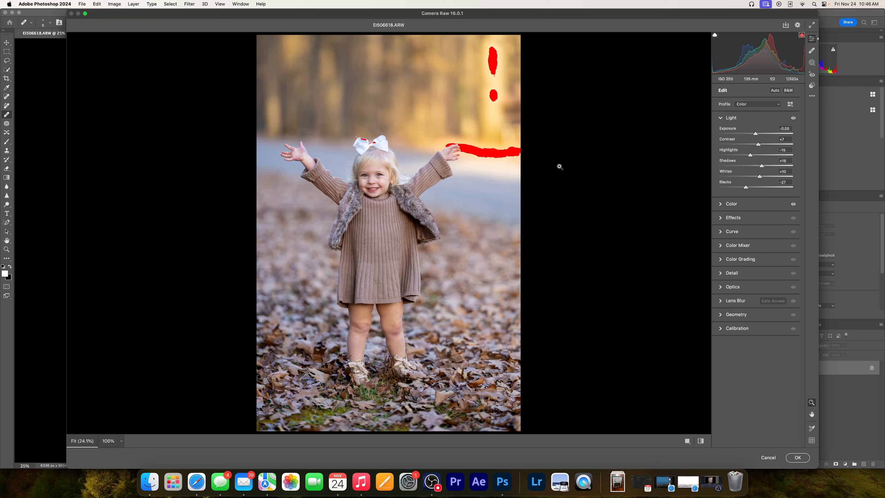
Step: Lower Highlights to -45 and apply the Camera Raw adjustments to the photo
{"action": "left_click_drag", "start_coordinate": [750, 155], "coordinate": [741, 156]}
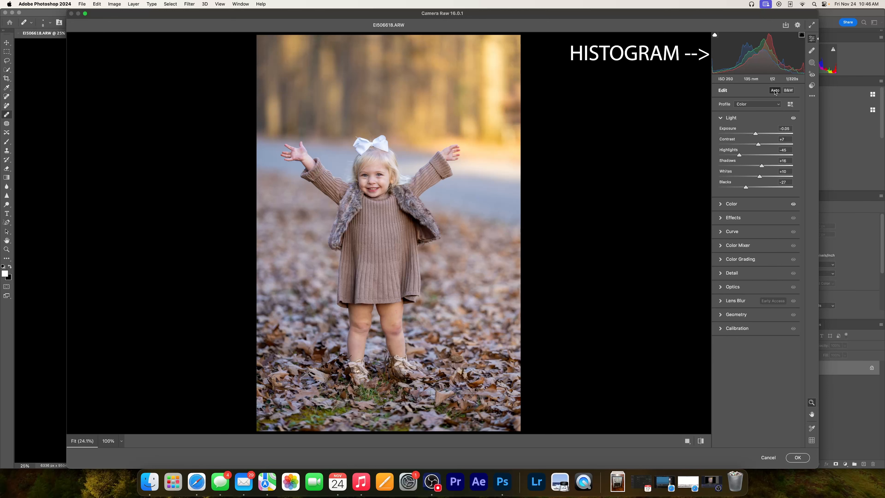
{"action": "left_click", "coordinate": [797, 457]}
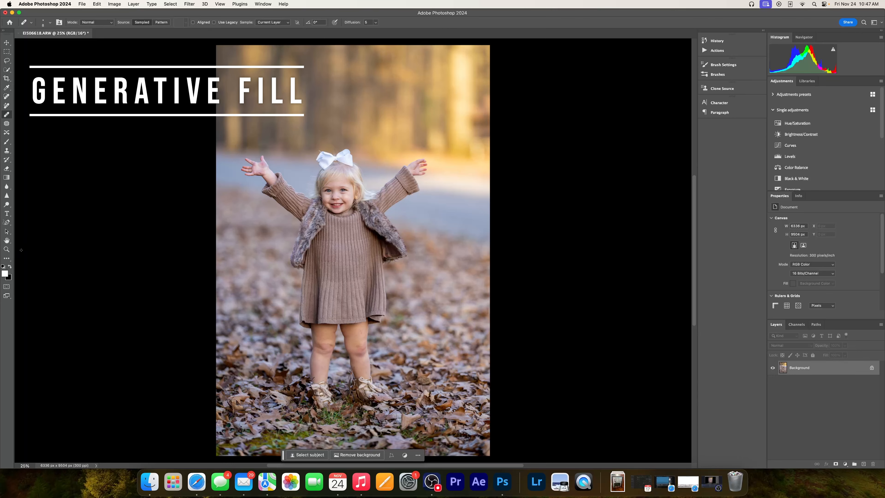
Step: Extend the canvas beyond the photo's left and bottom edges to about 6984 x 10477 px, filling it with Generative Expand
{"action": "left_click", "coordinate": [6, 249]}
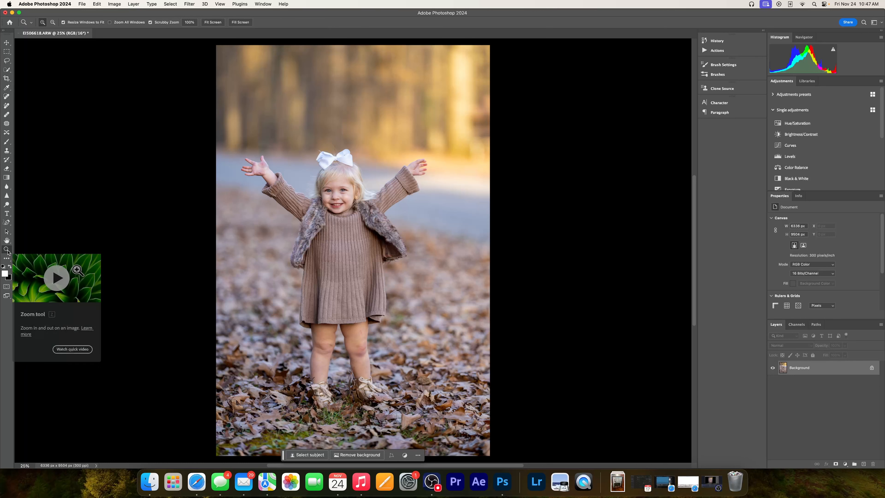
{"action": "left_click_drag", "start_coordinate": [356, 240], "coordinate": [340, 241]}
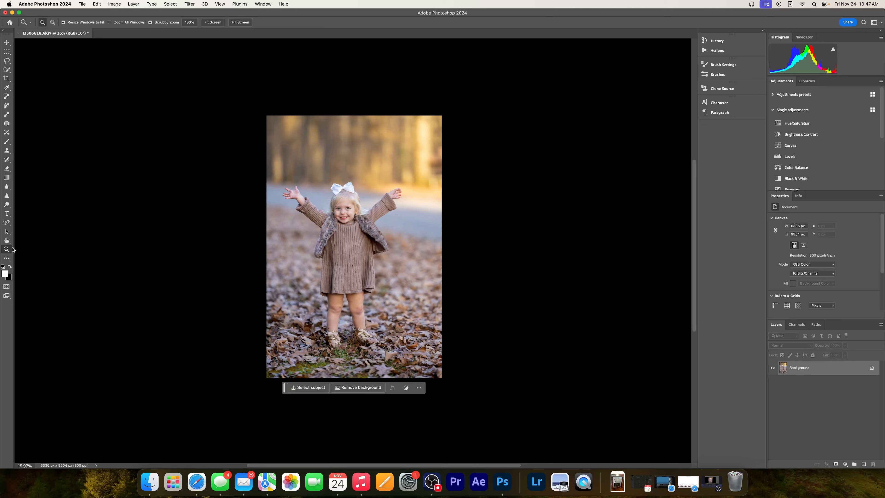
{"action": "left_click", "coordinate": [6, 79]}
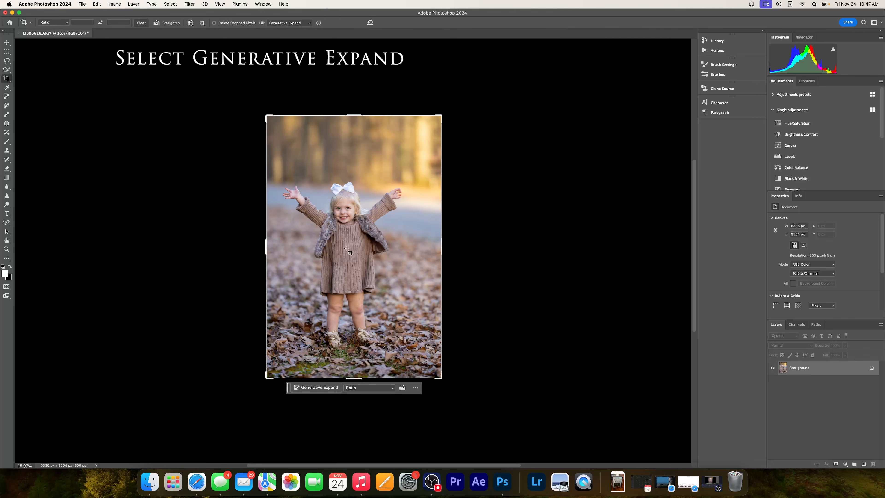
{"action": "left_click_drag", "start_coordinate": [267, 377], "coordinate": [250, 386]}
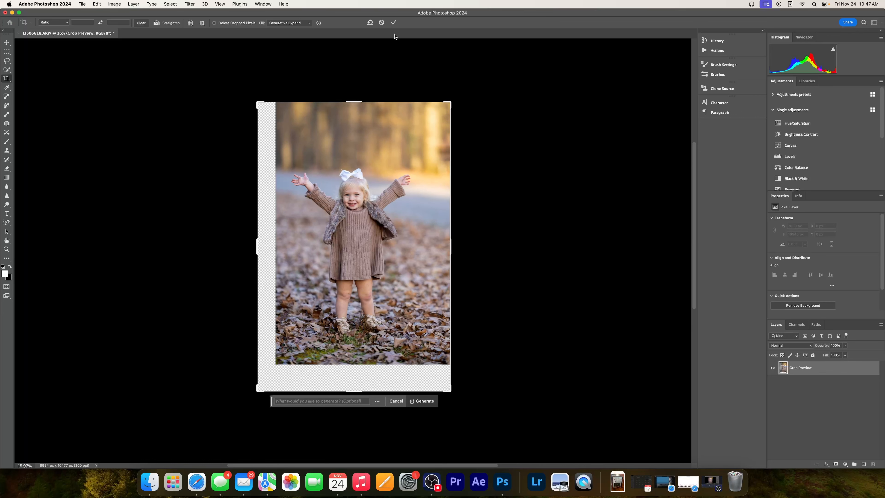
{"action": "left_click", "coordinate": [393, 23]}
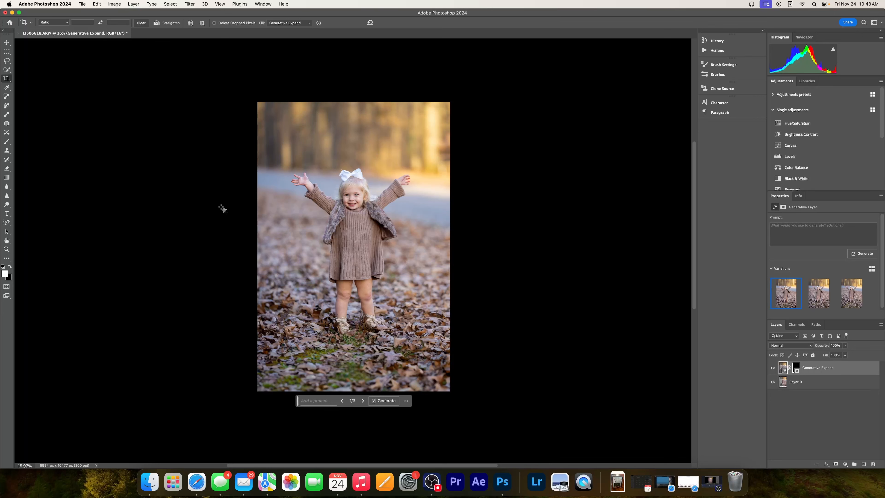
Step: Choose the second generated variation for the Generative Expand layer
{"action": "key", "text": "v"}
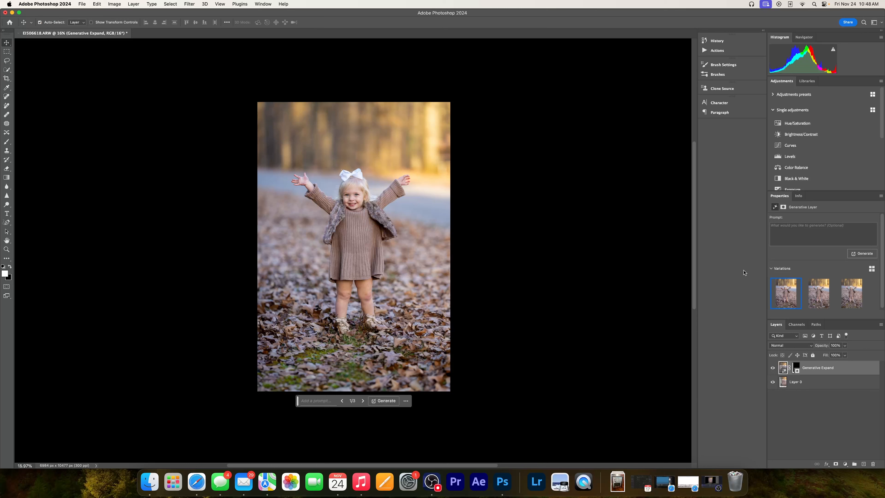
{"action": "mouse_move", "coordinate": [783, 298]}
{"action": "mouse_move", "coordinate": [823, 285]}
{"action": "left_click", "coordinate": [818, 293]}
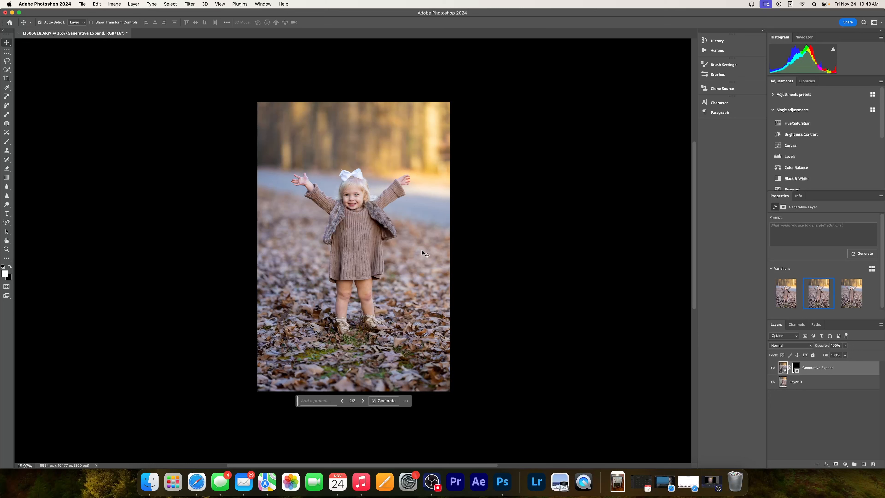
Step: Merge the visible layers into one and duplicate the merged layer
{"action": "key", "text": "shift+super+e"}
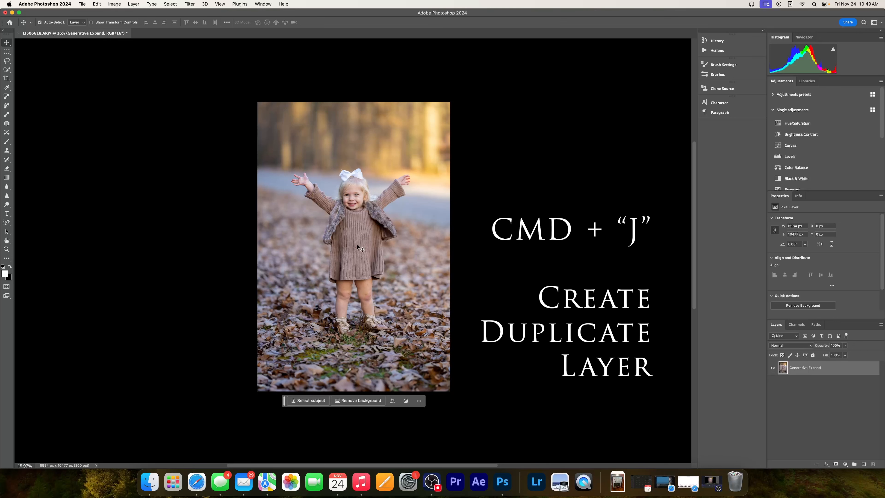
{"action": "key", "text": "super+j"}
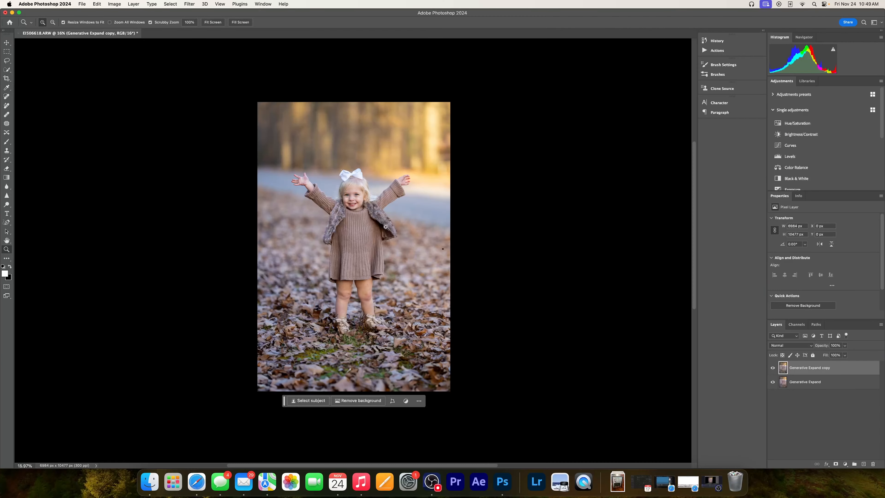
Step: Retouch a small spot at the girl's upper lip with the Healing Brush on the duplicate layer
{"action": "left_click_drag", "start_coordinate": [348, 193], "coordinate": [413, 197]}
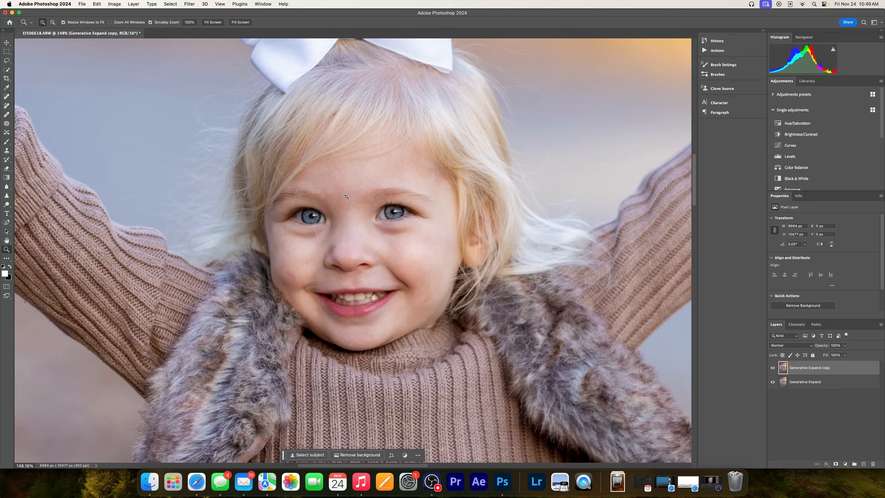
{"action": "left_click_drag", "start_coordinate": [350, 194], "coordinate": [353, 195]}
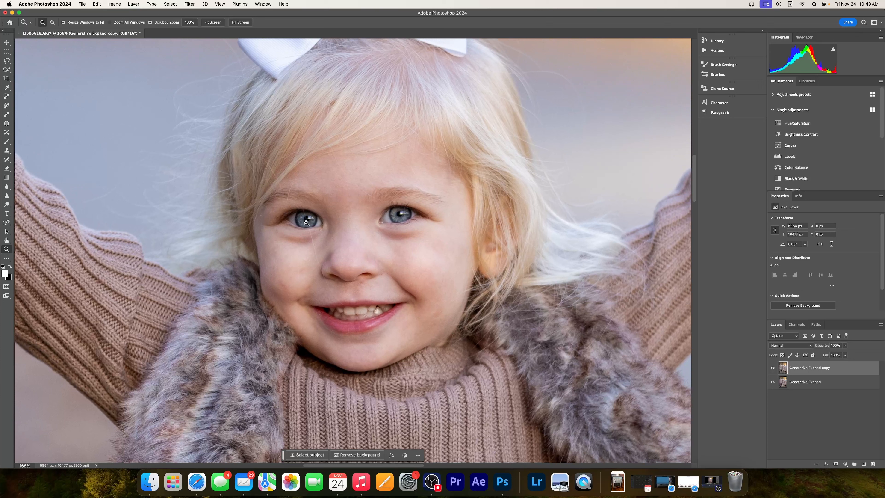
{"action": "left_click_drag", "start_coordinate": [388, 208], "coordinate": [348, 172]}
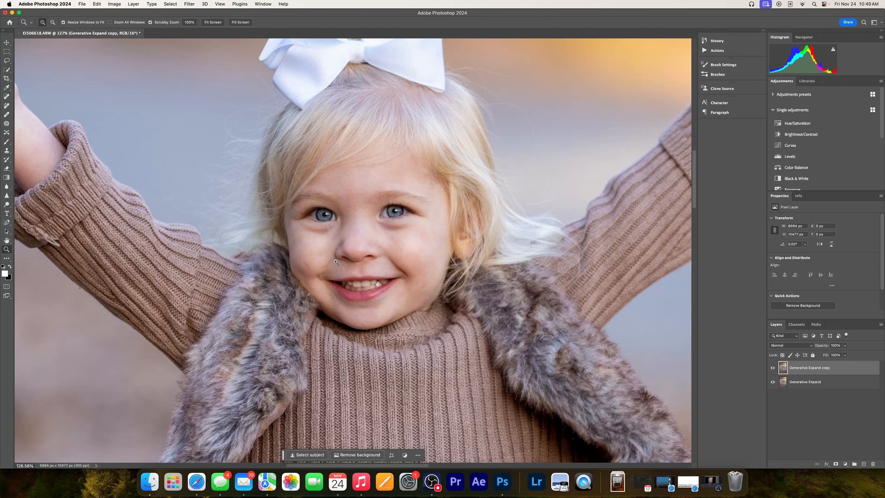
{"action": "left_click_drag", "start_coordinate": [334, 261], "coordinate": [521, 336]}
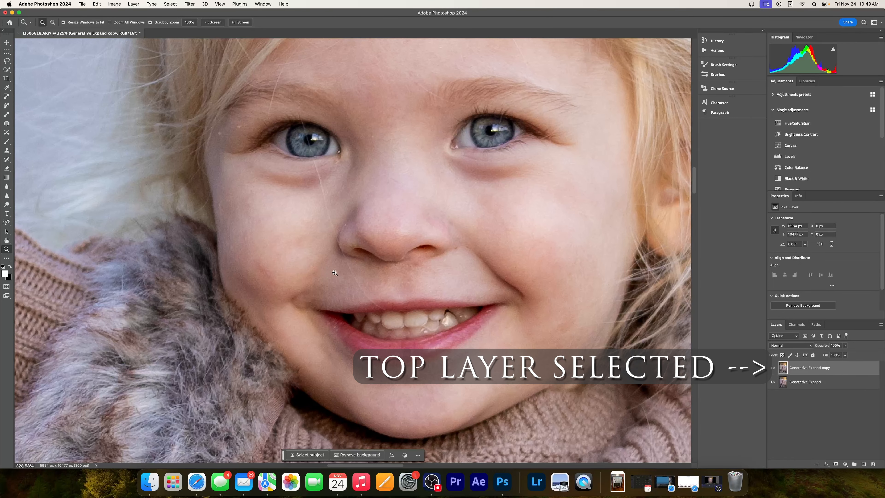
{"action": "left_click", "coordinate": [6, 114]}
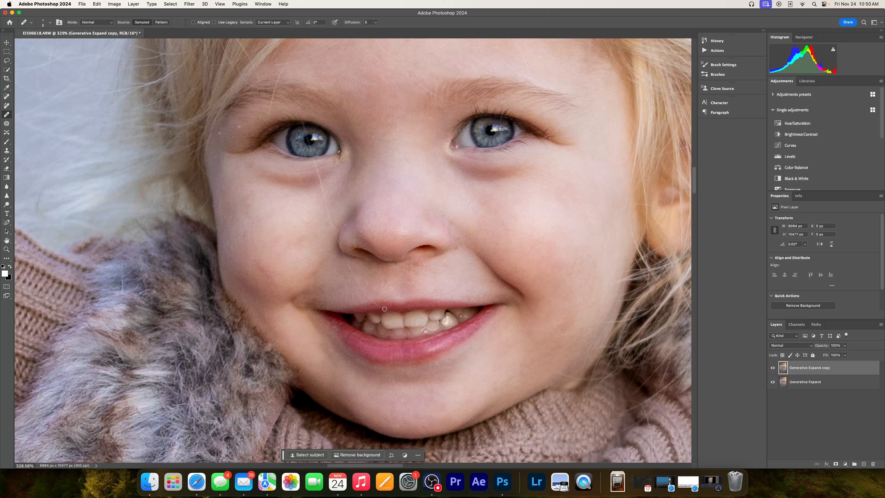
{"action": "left_click_drag", "start_coordinate": [382, 309], "coordinate": [379, 307]}
Step: Toggle the duplicate layer's visibility to compare the retouched face with the original
{"action": "left_click", "coordinate": [772, 368]}
{"action": "left_click", "coordinate": [772, 368]}
{"action": "left_click", "coordinate": [772, 367]}
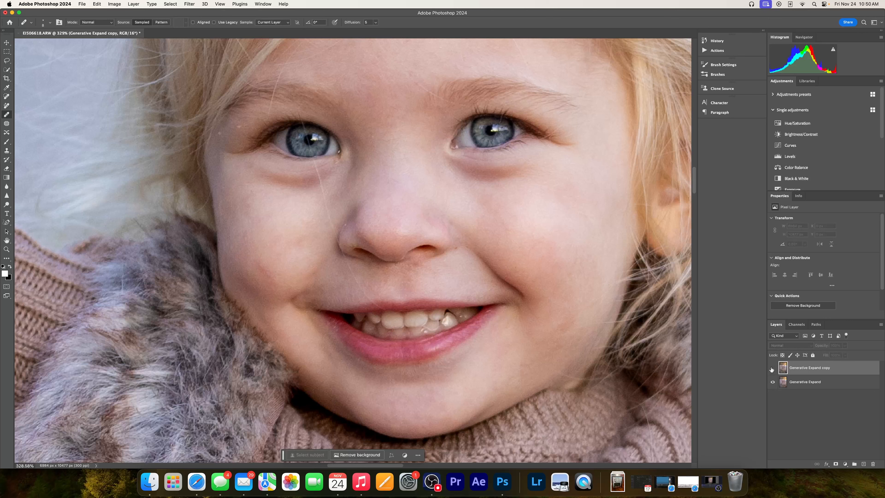
{"action": "left_click", "coordinate": [771, 367]}
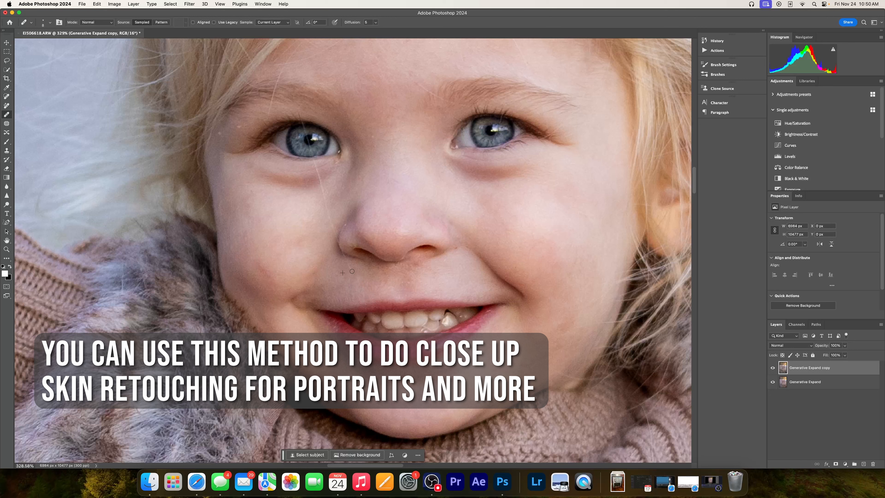
Step: Heal the mark above the lip and the stray hair running beside the nose up to the left-hand eye, sampling nearby skin
{"action": "left_click", "coordinate": [338, 261], "text": "alt"}
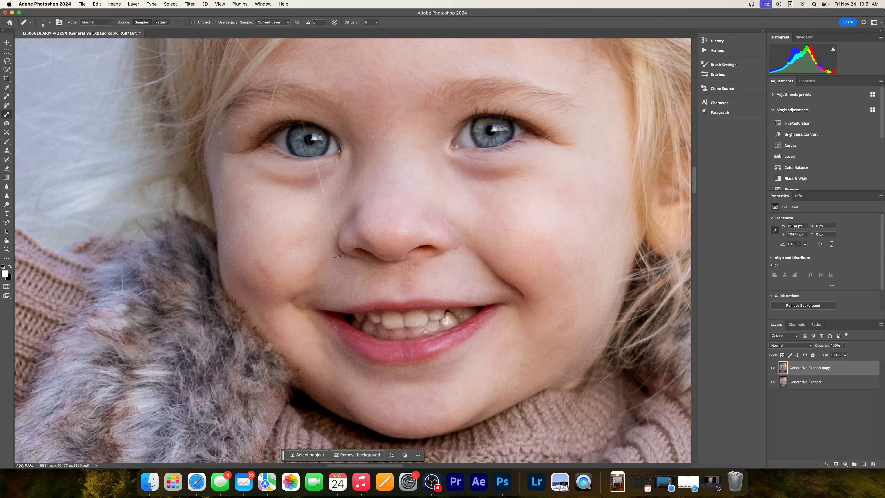
{"action": "left_click", "coordinate": [360, 292]}
{"action": "left_click_drag", "start_coordinate": [324, 217], "coordinate": [318, 171]}
{"action": "left_click", "coordinate": [325, 198]}
{"action": "left_click", "coordinate": [305, 172], "text": "alt"}
{"action": "left_click_drag", "start_coordinate": [316, 168], "coordinate": [312, 164]}
Step: Remove the stray hair crossing the left-hand iris and upper lid with a smaller Healing Brush, sampling adjacent areas
{"action": "left_click", "coordinate": [6, 249]}
{"action": "left_click_drag", "start_coordinate": [301, 133], "coordinate": [333, 135]}
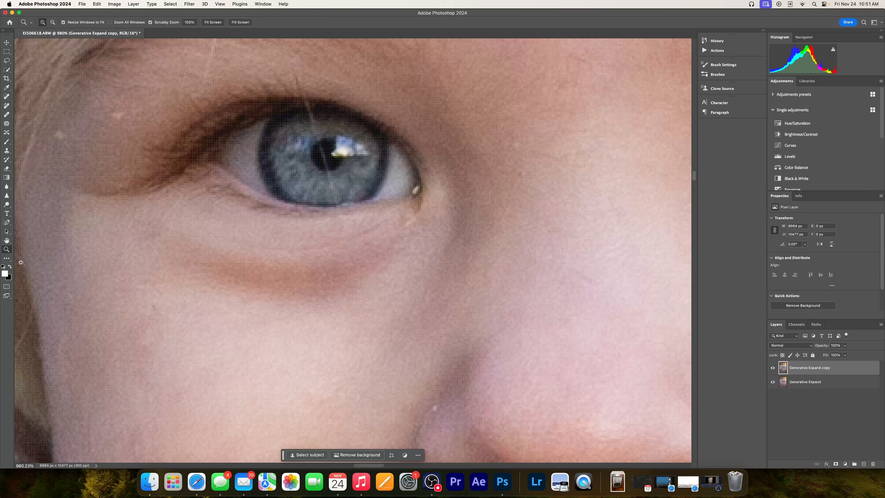
{"action": "left_click", "coordinate": [10, 117]}
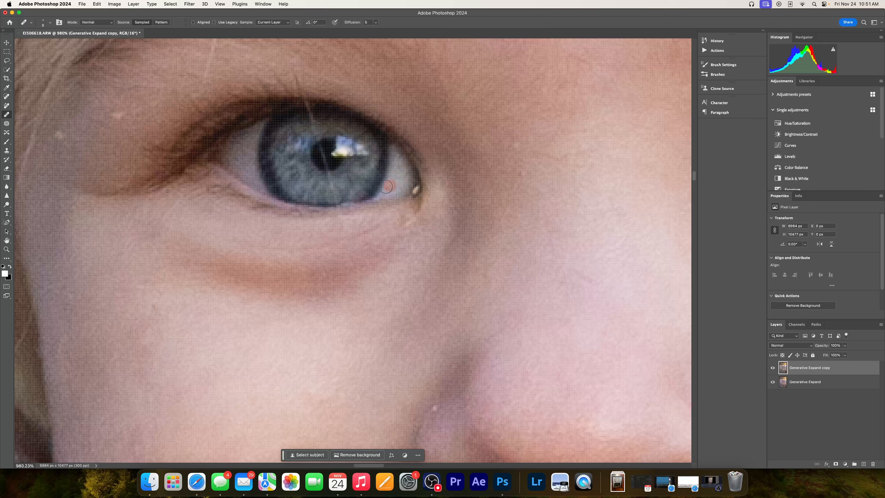
{"action": "key", "text": "bracketleft"}
{"action": "key", "text": "bracketleft"}
{"action": "key", "text": "bracketleft"}
{"action": "mouse_move", "coordinate": [331, 188]}
{"action": "left_mouse_down"}
{"action": "mouse_move", "coordinate": [322, 182]}
{"action": "mouse_move", "coordinate": [329, 176]}
{"action": "left_mouse_up"}
{"action": "left_click", "coordinate": [318, 161], "text": "alt"}
{"action": "left_click_drag", "start_coordinate": [322, 157], "coordinate": [319, 149]}
{"action": "left_click", "coordinate": [315, 138]}
{"action": "left_click", "coordinate": [305, 136], "text": "alt"}
{"action": "left_click_drag", "start_coordinate": [308, 133], "coordinate": [306, 114]}
{"action": "left_click", "coordinate": [154, 211]}
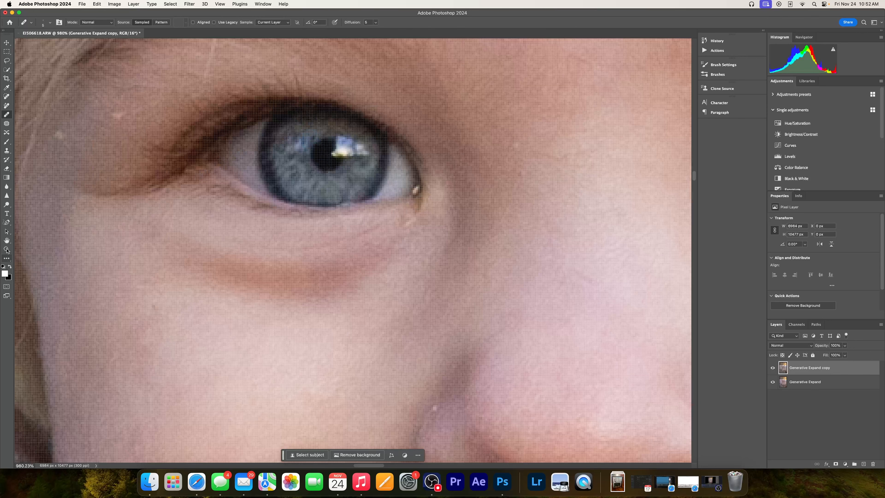
Step: Heal the blemish on the left-hand cheek and brush away the marks on the forehead above the eyebrows
{"action": "left_click", "coordinate": [6, 249]}
{"action": "left_click", "coordinate": [310, 126]}
{"action": "left_click_drag", "start_coordinate": [331, 127], "coordinate": [288, 132]}
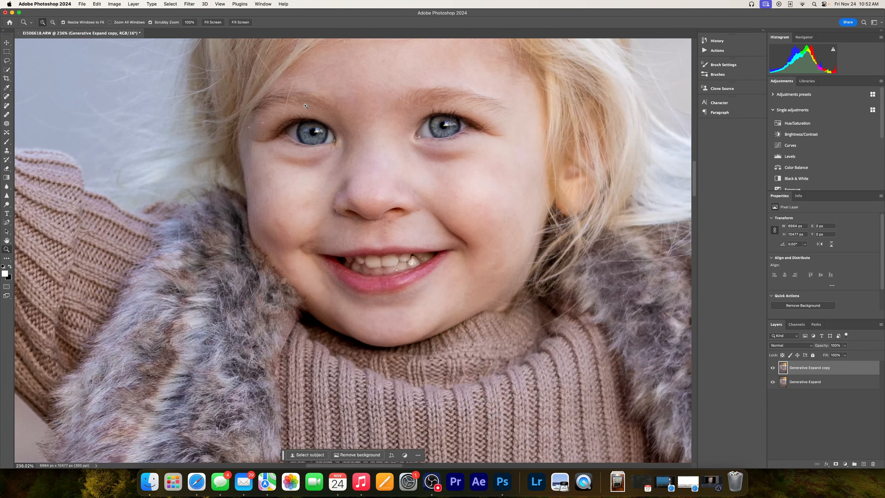
{"action": "scroll", "coordinate": [304, 105], "scroll_direction": "up", "scroll_amount": 5}
{"action": "scroll", "coordinate": [304, 105], "scroll_direction": "left", "scroll_amount": 3}
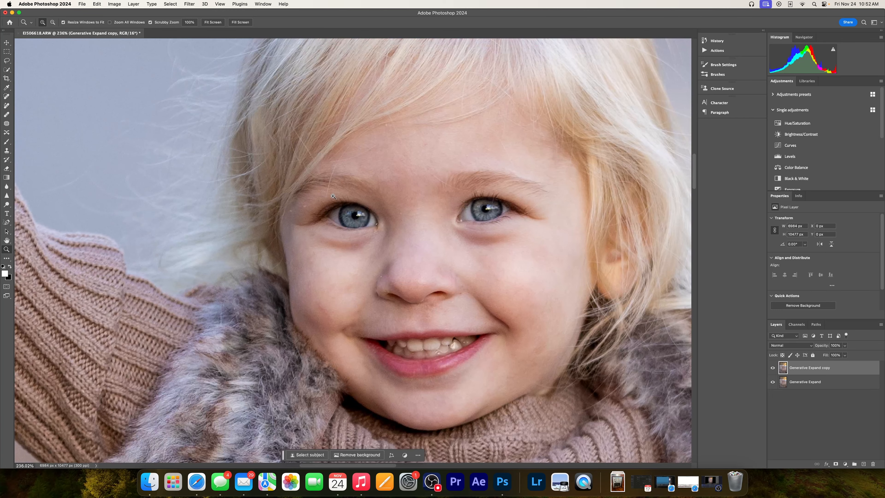
{"action": "left_click", "coordinate": [7, 115]}
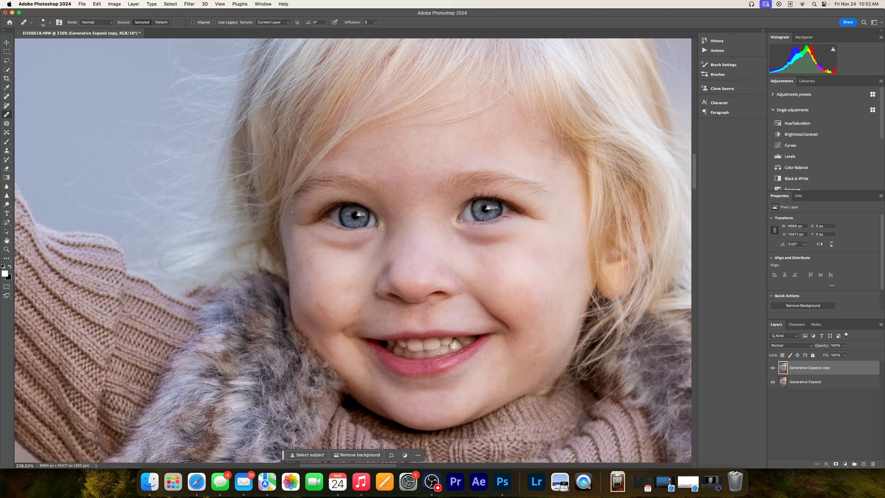
{"action": "left_click", "coordinate": [322, 313]}
{"action": "mouse_move", "coordinate": [443, 182]}
{"action": "left_mouse_down"}
{"action": "mouse_move", "coordinate": [401, 142]}
{"action": "mouse_move", "coordinate": [414, 167]}
{"action": "mouse_move", "coordinate": [428, 147]}
{"action": "left_mouse_up"}
{"action": "left_click_drag", "start_coordinate": [515, 168], "coordinate": [487, 127]}
Step: Sample clean skin and heal the small spots around both sides of the nose and above the mouth
{"action": "left_click", "coordinate": [492, 163], "text": "alt"}
{"action": "left_click", "coordinate": [457, 287]}
{"action": "left_click", "coordinate": [476, 313]}
{"action": "left_click", "coordinate": [381, 304]}
{"action": "left_click", "coordinate": [374, 294]}
{"action": "left_click", "coordinate": [376, 285]}
{"action": "left_click", "coordinate": [379, 276]}
Step: Heal the marks beside the left-hand nostril and the small spot on the left-hand upper cheek, sampling adjacent skin
{"action": "left_click", "coordinate": [6, 249]}
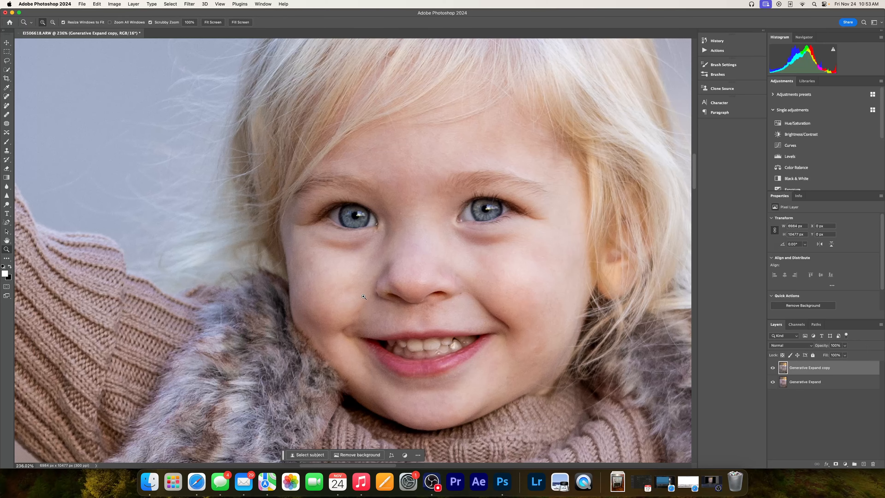
{"action": "left_click_drag", "start_coordinate": [364, 296], "coordinate": [363, 297]}
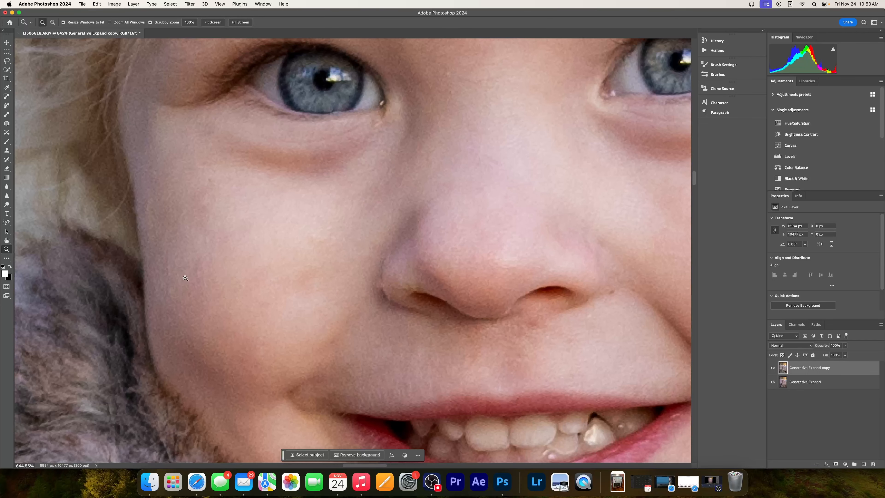
{"action": "left_click", "coordinate": [7, 114]}
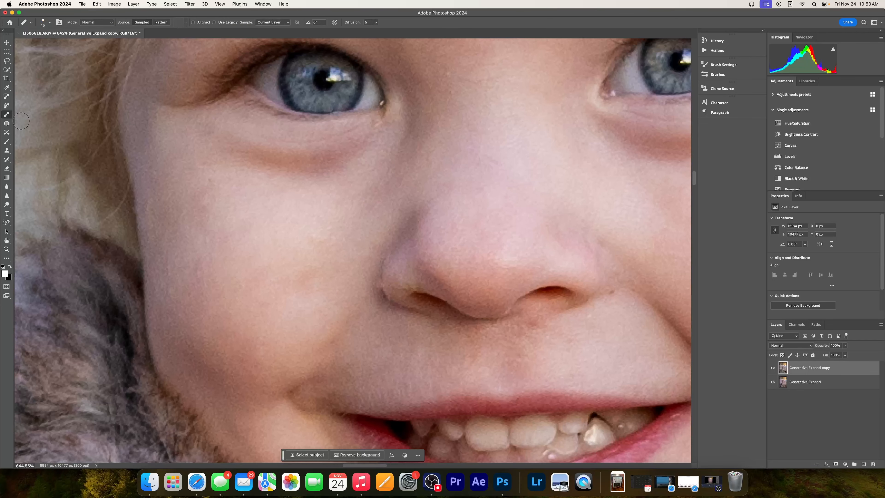
{"action": "left_click", "coordinate": [381, 274], "text": "alt"}
{"action": "left_click_drag", "start_coordinate": [381, 285], "coordinate": [382, 284]}
{"action": "left_click", "coordinate": [381, 284]}
{"action": "left_click", "coordinate": [380, 283]}
{"action": "left_click", "coordinate": [213, 186], "text": "alt"}
{"action": "left_click", "coordinate": [211, 182]}
Step: Examine the nose, mouth, chin and cheeks at different magnifications for remaining blemishes
{"action": "left_click", "coordinate": [6, 249]}
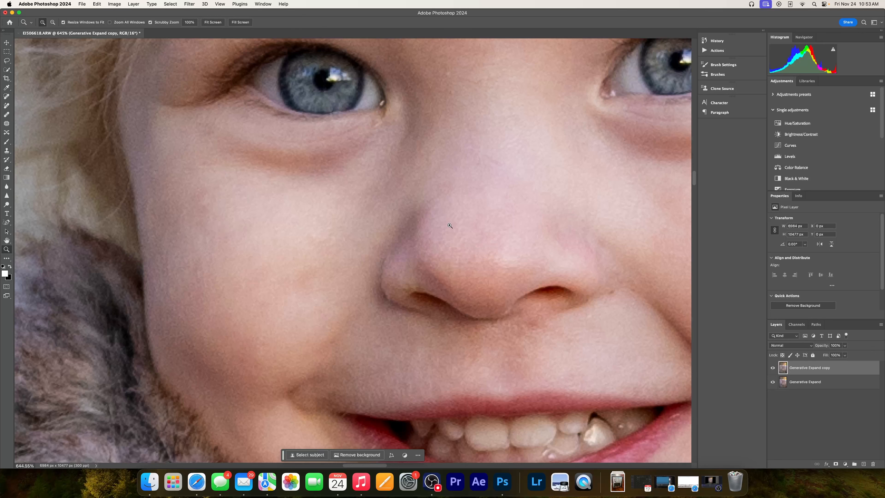
{"action": "mouse_move", "coordinate": [450, 224]}
{"action": "left_mouse_down"}
{"action": "mouse_move", "coordinate": [425, 223]}
{"action": "mouse_move", "coordinate": [464, 216]}
{"action": "left_mouse_up"}
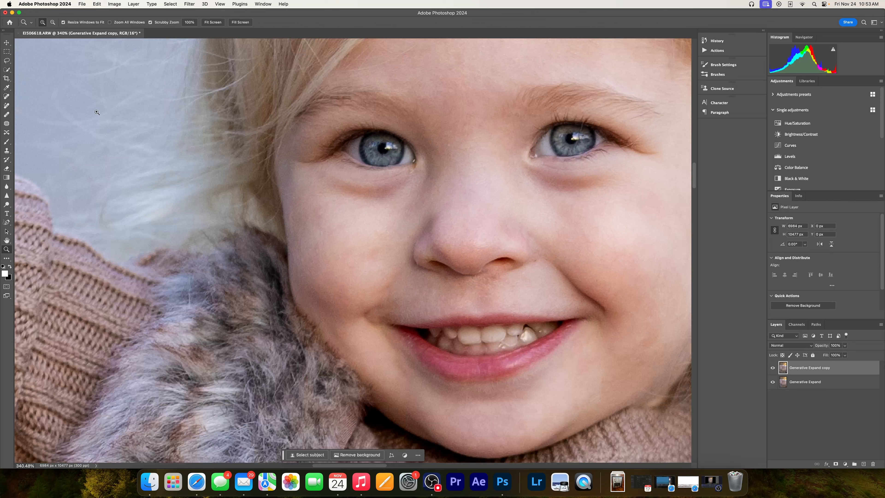
{"action": "left_click", "coordinate": [7, 114]}
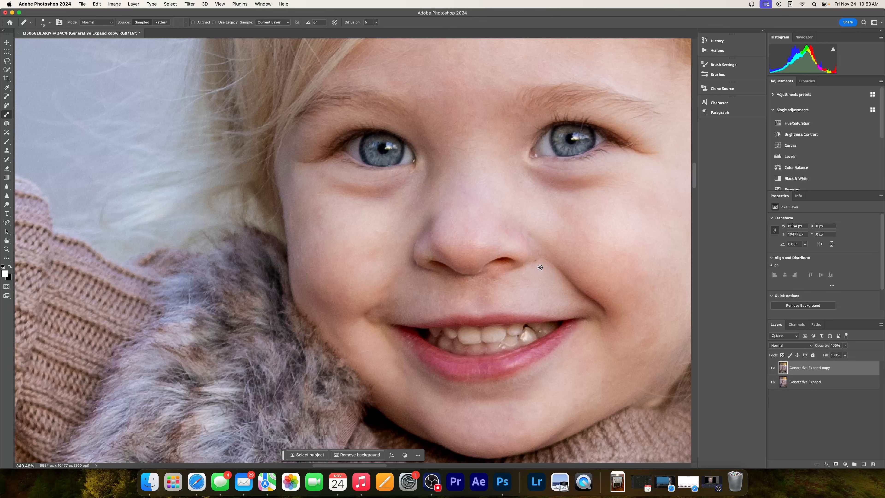
{"action": "key", "text": "space"}
{"action": "mouse_move", "coordinate": [611, 294]}
{"action": "left_mouse_down"}
{"action": "mouse_move", "coordinate": [389, 239]}
{"action": "mouse_move", "coordinate": [437, 252]}
{"action": "left_mouse_up"}
{"action": "left_click_drag", "start_coordinate": [448, 291], "coordinate": [423, 271]}
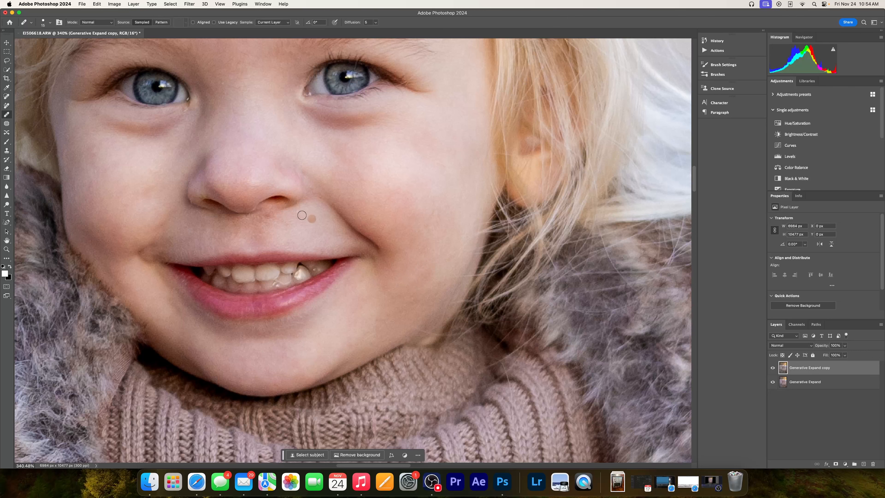
{"action": "scroll", "coordinate": [348, 178], "scroll_direction": "up", "scroll_amount": 5}
{"action": "scroll", "coordinate": [349, 177], "scroll_direction": "left", "scroll_amount": 5}
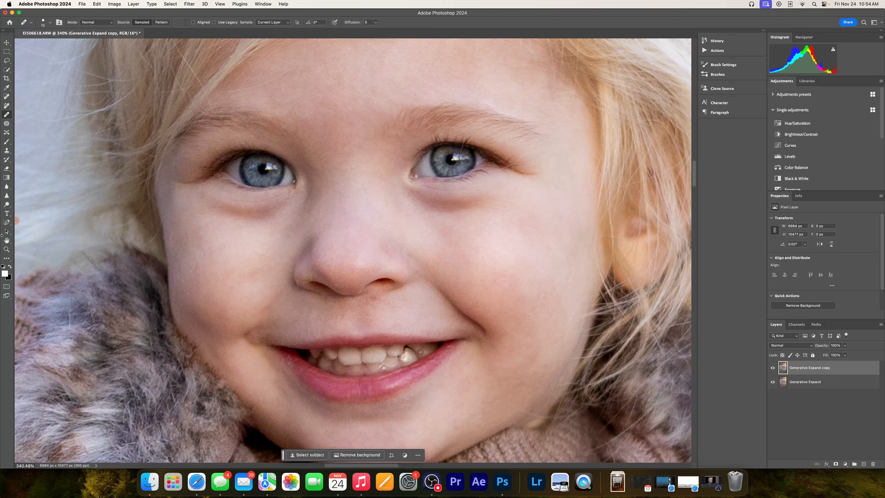
Step: Compare the portrait with and without the retouched Generative Expand copy layer
{"action": "left_click", "coordinate": [6, 249]}
{"action": "left_click_drag", "start_coordinate": [403, 216], "coordinate": [363, 216]}
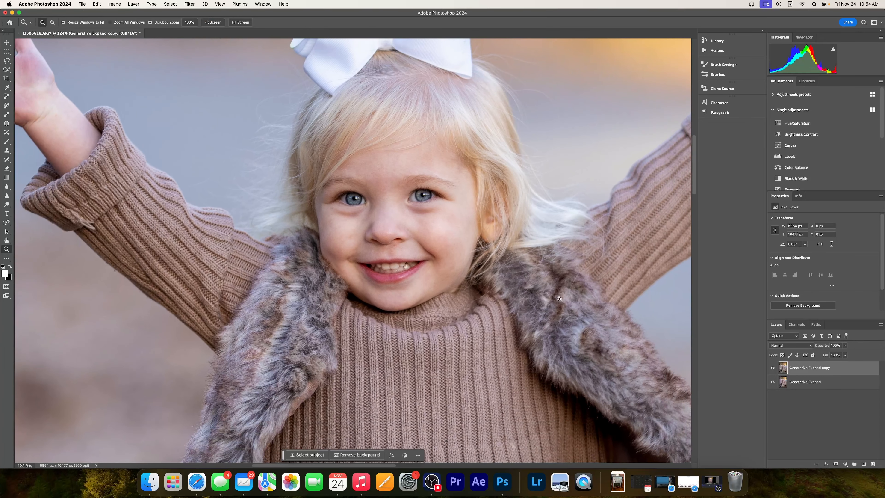
{"action": "left_click", "coordinate": [772, 368]}
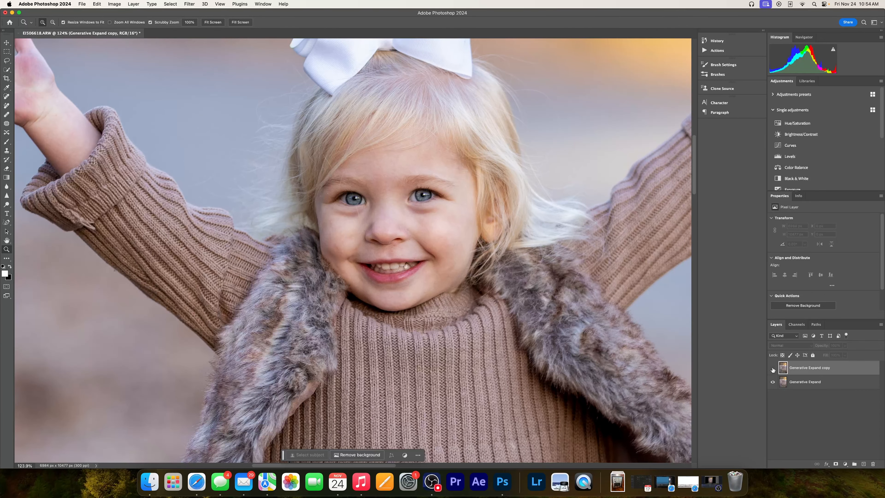
{"action": "left_click", "coordinate": [772, 369]}
{"action": "left_click", "coordinate": [773, 369]}
{"action": "left_click", "coordinate": [772, 369]}
Step: Duplicate the retouched Generative Expand copy layer and name the duplicate "Skin Correction"
{"action": "left_click_drag", "start_coordinate": [442, 200], "coordinate": [401, 200]}
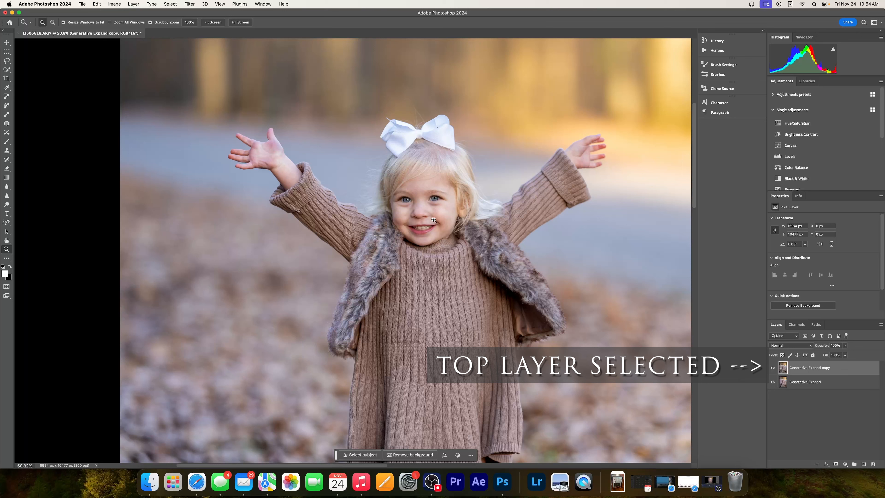
{"action": "key", "text": "super+j"}
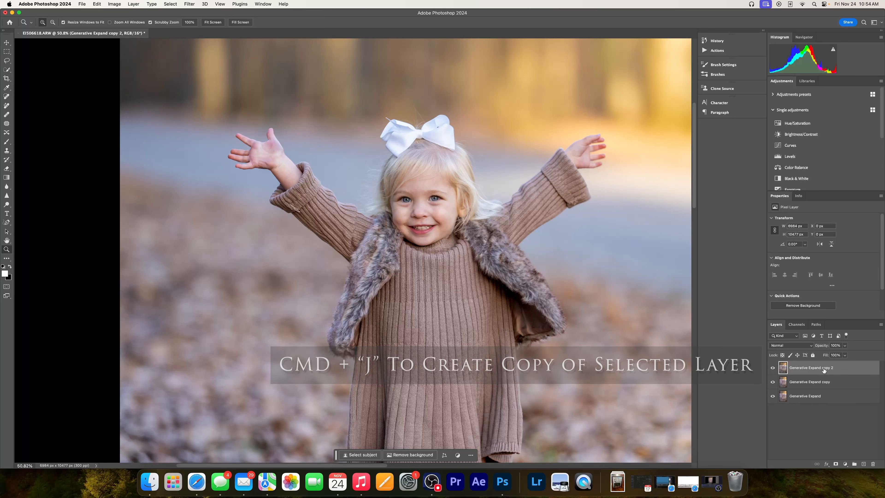
{"action": "right_click", "coordinate": [812, 367]}
{"action": "left_click", "coordinate": [803, 366]}
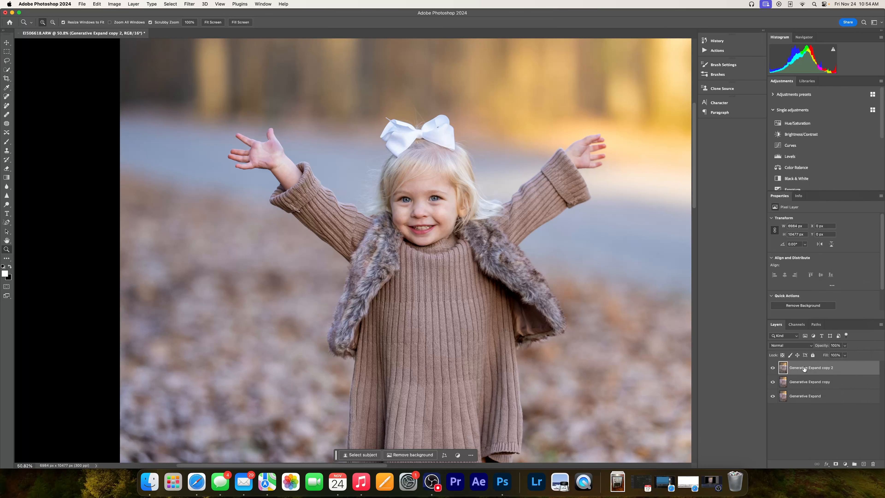
{"action": "double_click", "coordinate": [826, 367]}
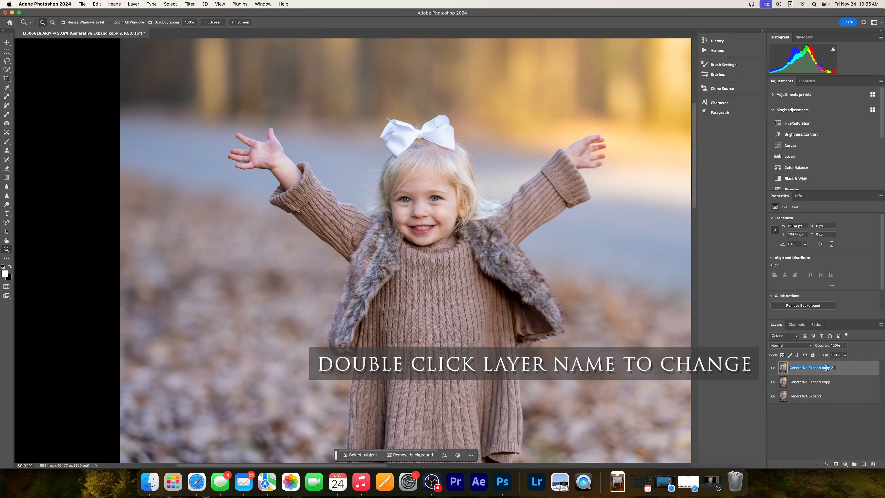
{"action": "type", "text": "Skin Correction"}
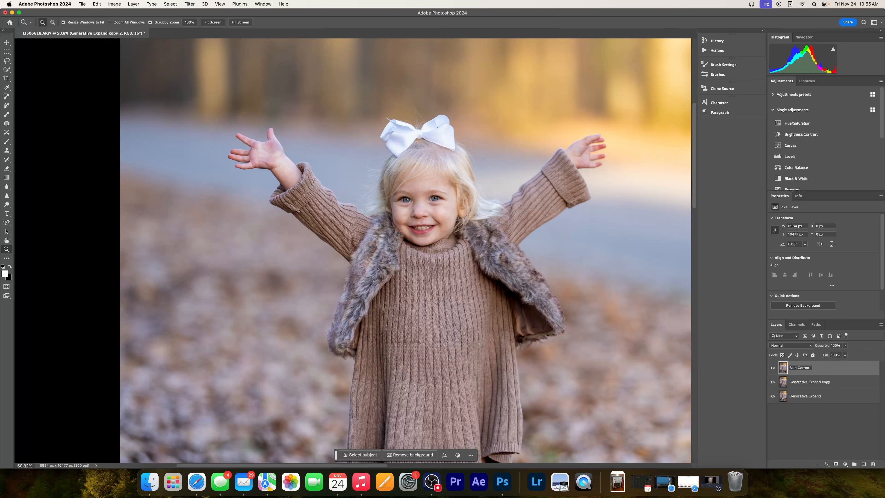
Step: Rename the Generative Expand copy layer as "Blemishes"
{"action": "double_click", "coordinate": [824, 381]}
{"action": "type", "text": "Blemishes"}
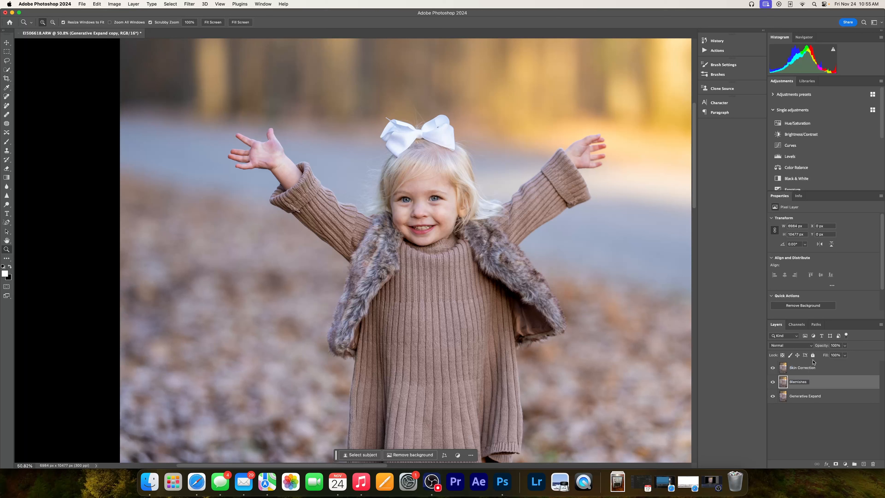
{"action": "key", "text": "Return"}
Step: Set the Skin Correction layer's blend mode to Vivid Light and invert the layer's colours
{"action": "left_click", "coordinate": [801, 368]}
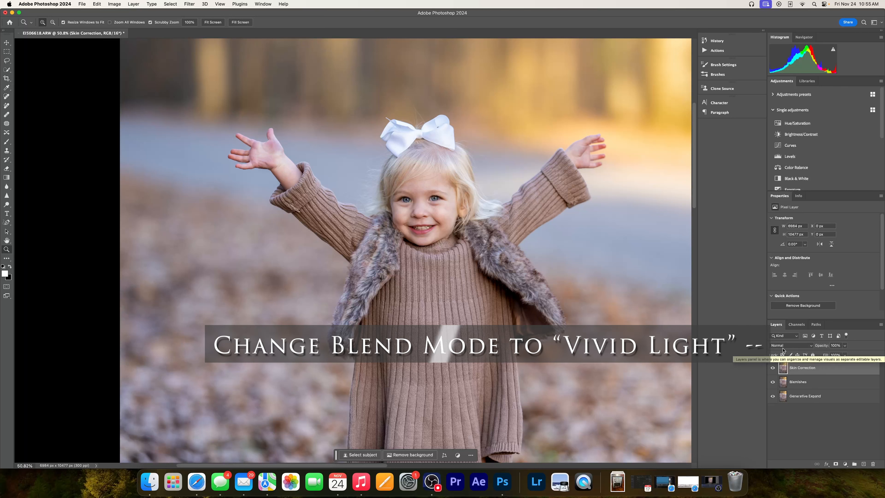
{"action": "left_click", "coordinate": [811, 346]}
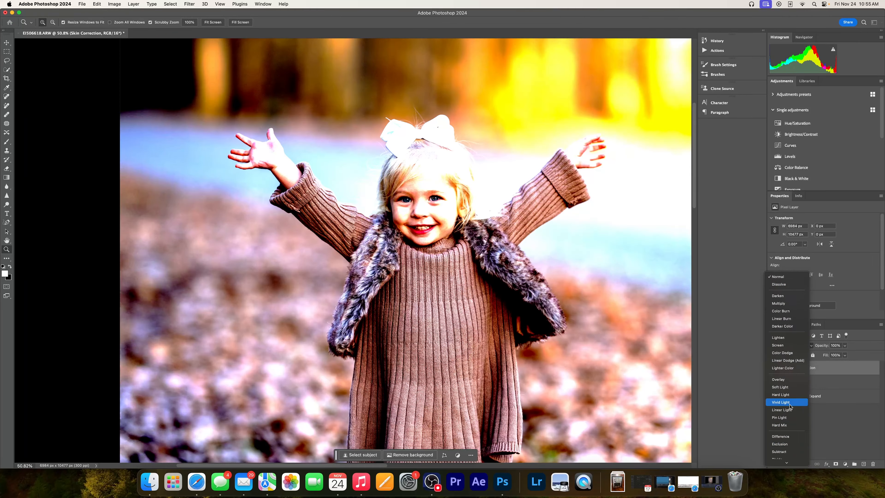
{"action": "left_click", "coordinate": [780, 402]}
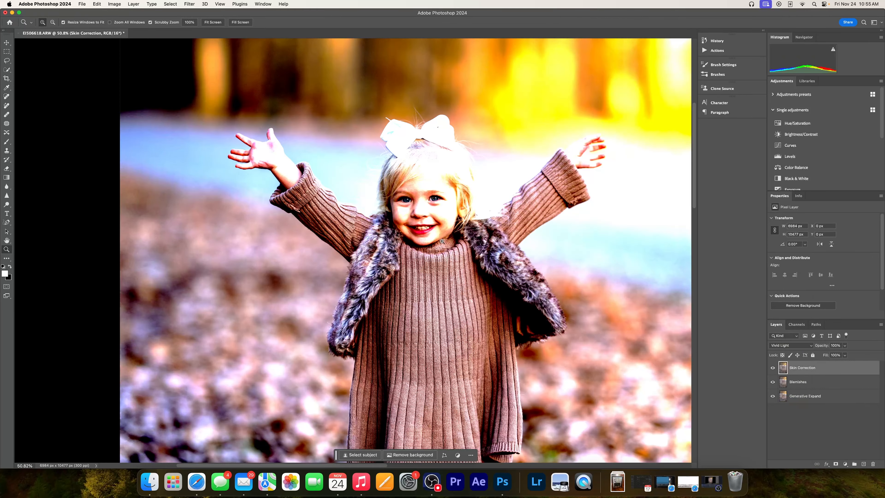
{"action": "left_click_drag", "start_coordinate": [435, 201], "coordinate": [462, 203]}
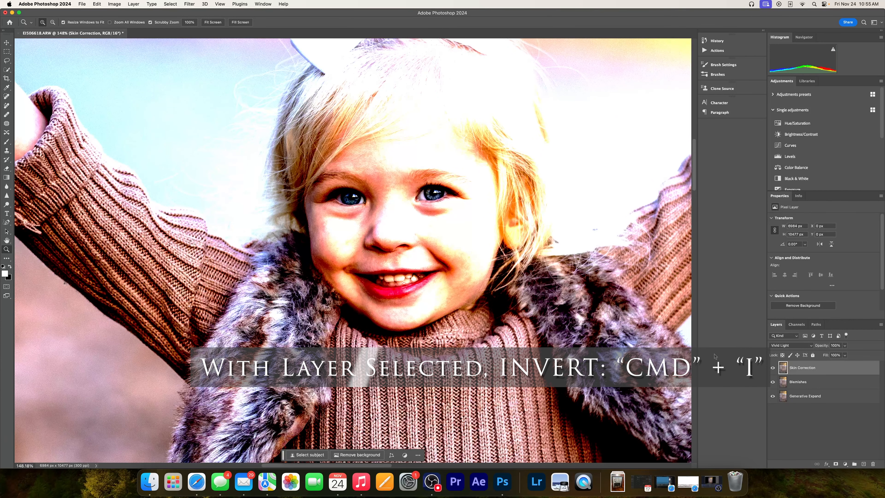
{"action": "key", "text": "super+i"}
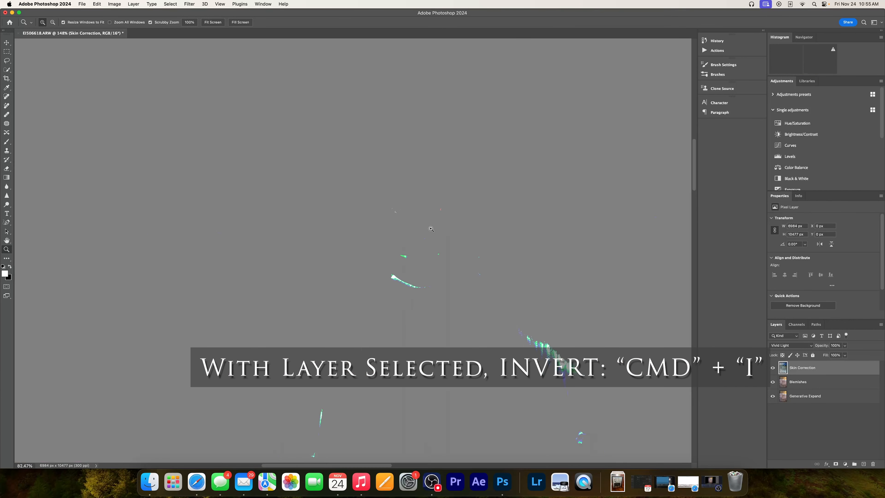
Step: Apply a High Pass filter with a small radius to the Skin Correction layer, judging the effect on the whole portrait
{"action": "key", "text": "super+0"}
{"action": "left_click_drag", "start_coordinate": [455, 235], "coordinate": [466, 235]}
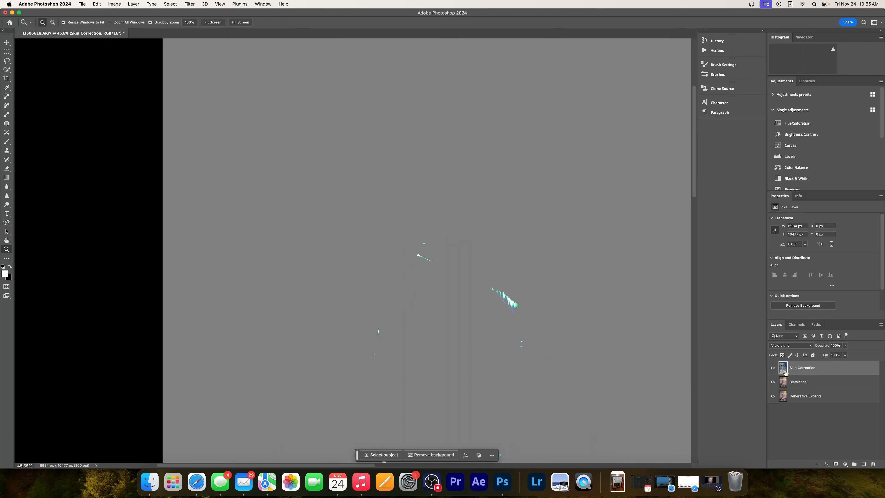
{"action": "left_click", "coordinate": [189, 4]}
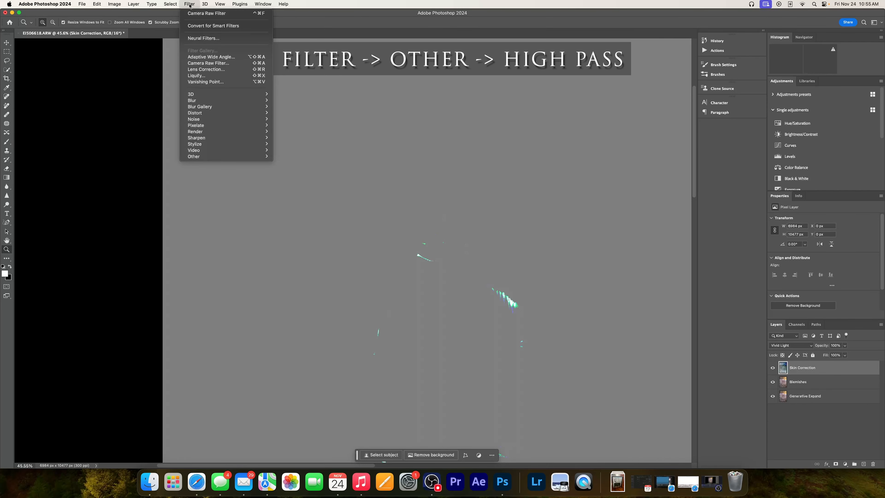
{"action": "mouse_move", "coordinate": [219, 157]}
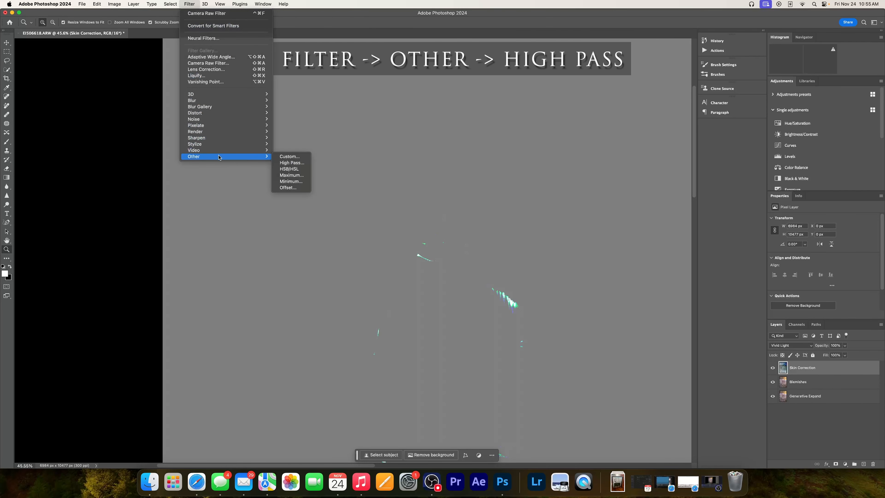
{"action": "left_click", "coordinate": [291, 163]}
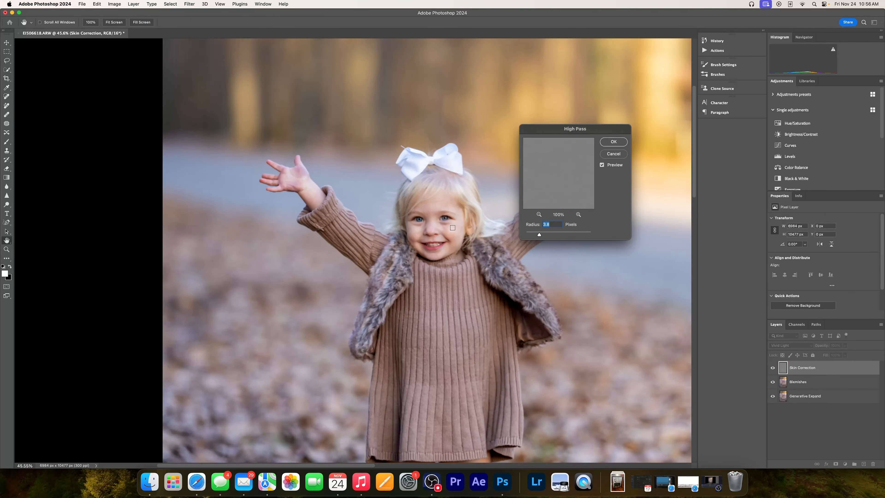
{"action": "left_click_drag", "start_coordinate": [575, 136], "coordinate": [599, 95]}
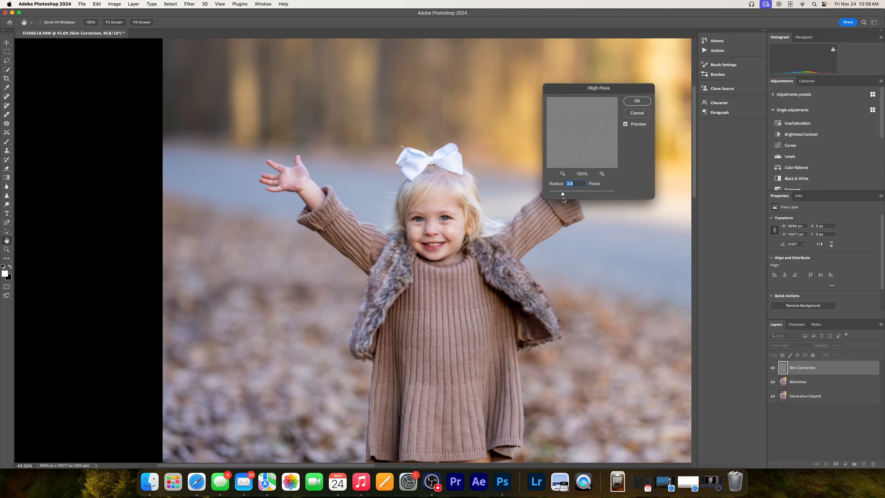
{"action": "mouse_move", "coordinate": [562, 194]}
{"action": "left_mouse_down"}
{"action": "mouse_move", "coordinate": [585, 194]}
{"action": "mouse_move", "coordinate": [562, 194]}
{"action": "left_mouse_up"}
{"action": "left_click_drag", "start_coordinate": [562, 195], "coordinate": [564, 195]}
{"action": "left_click", "coordinate": [637, 101]}
{"action": "key", "text": "z"}
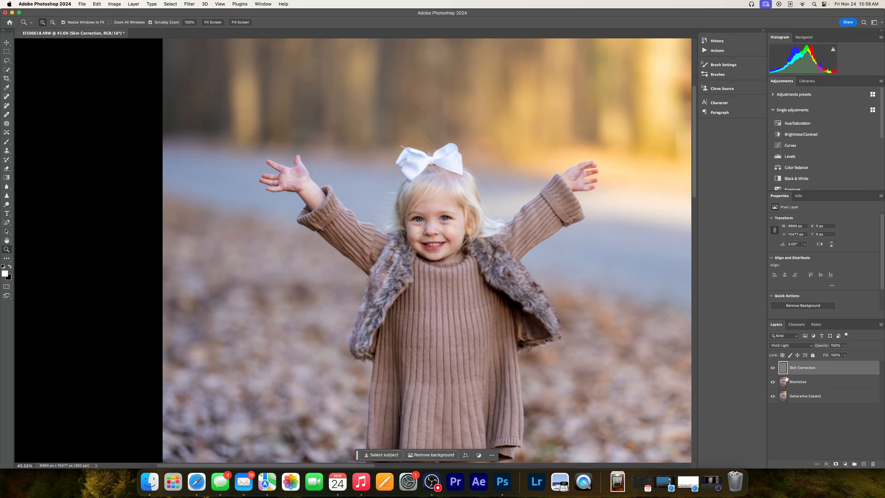
Step: Apply a Gaussian Blur with a radius of about 1.5 pixels to the Skin Correction layer
{"action": "left_click", "coordinate": [189, 4]}
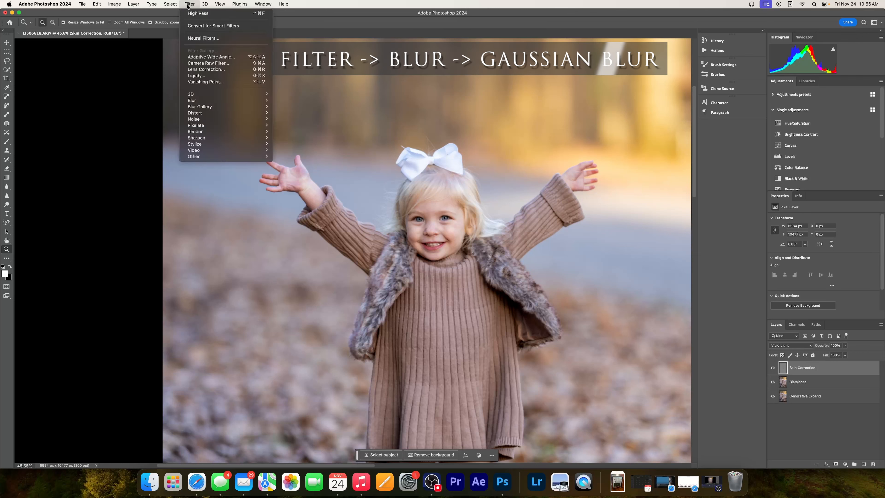
{"action": "mouse_move", "coordinate": [208, 102]}
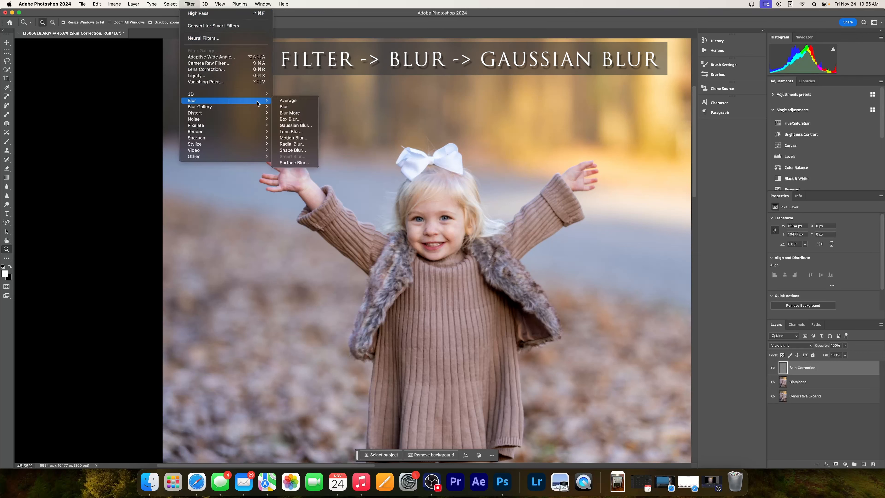
{"action": "left_click", "coordinate": [296, 126]}
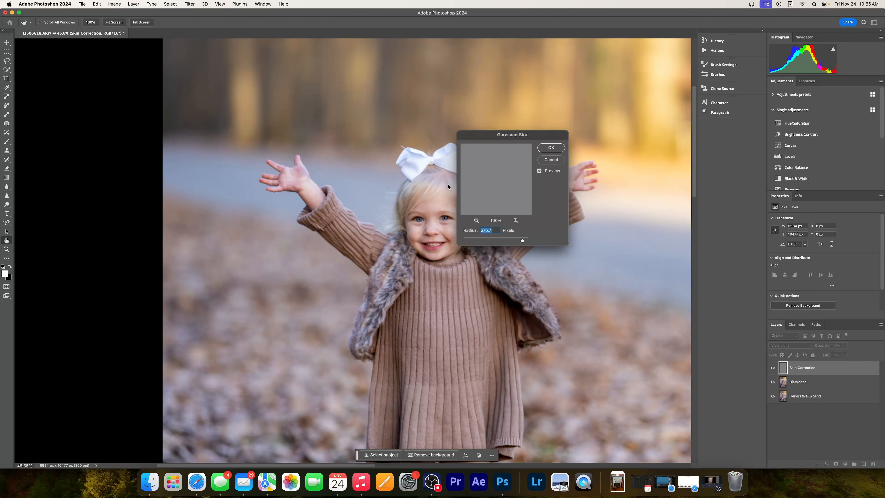
{"action": "left_click_drag", "start_coordinate": [515, 135], "coordinate": [599, 143]}
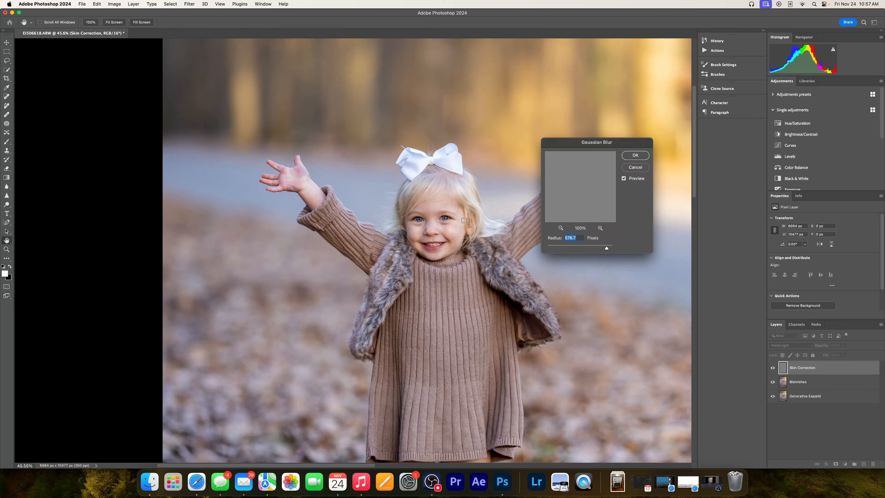
{"action": "left_click_drag", "start_coordinate": [606, 248], "coordinate": [570, 248]}
{"action": "left_click", "coordinate": [559, 227]}
{"action": "left_click", "coordinate": [560, 228]}
{"action": "left_click", "coordinate": [560, 228]}
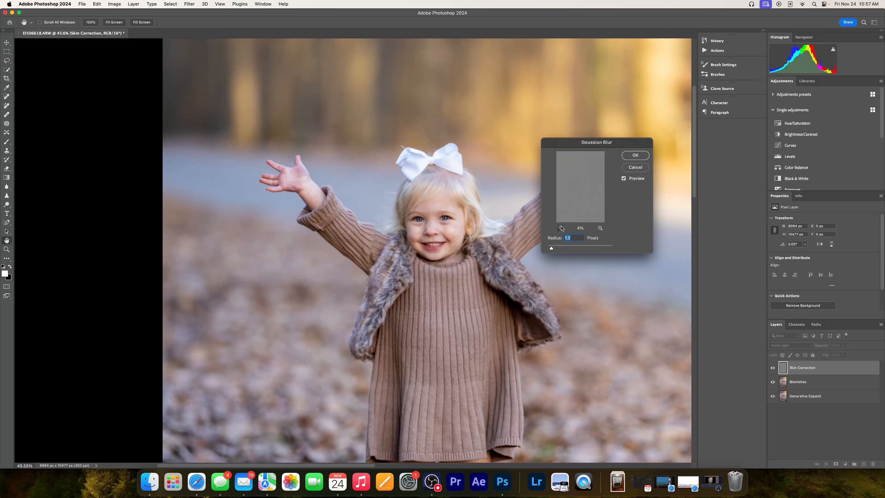
{"action": "left_click", "coordinate": [600, 228]}
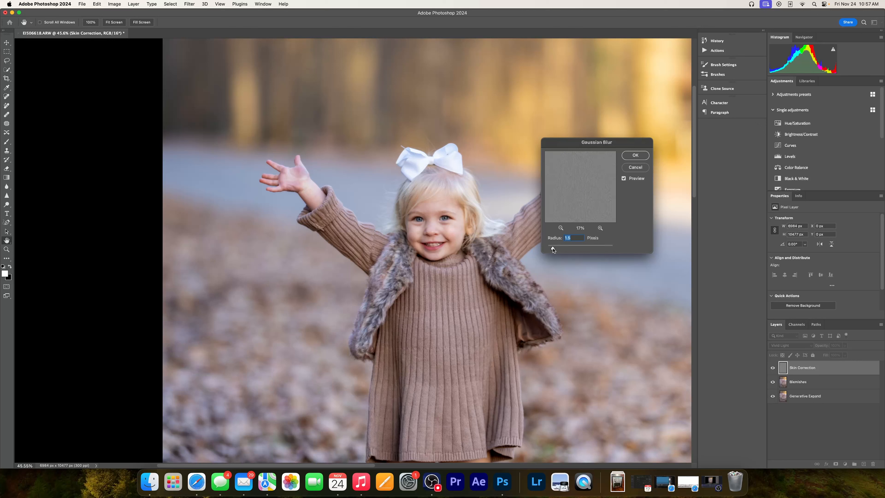
{"action": "left_click", "coordinate": [634, 155]}
{"action": "key", "text": "z"}
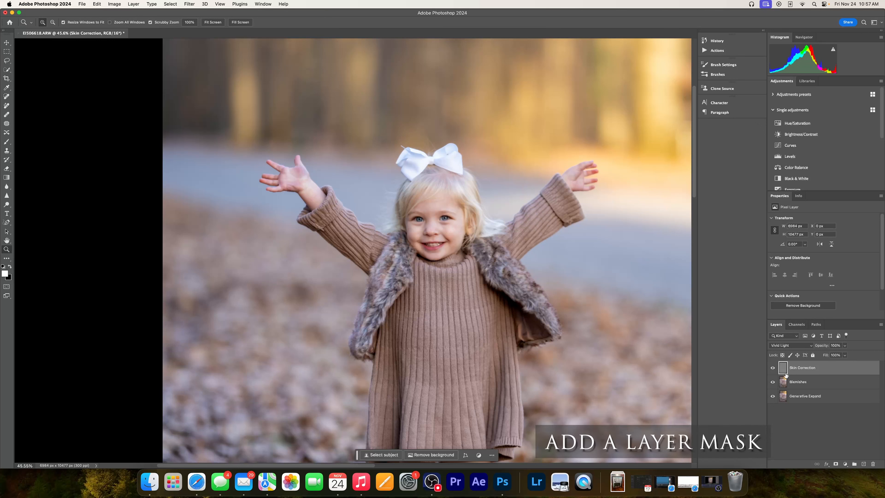
Step: Add a layer mask to the Skin Correction layer and invert it to black
{"action": "left_click", "coordinate": [835, 463]}
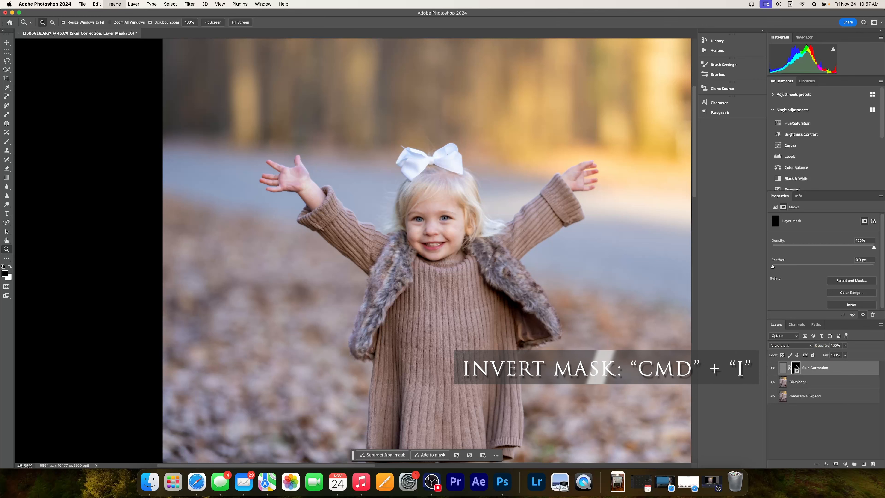
Step: Compare the child's face with the masked Skin Correction layer hidden and shown
{"action": "key", "text": "super+i"}
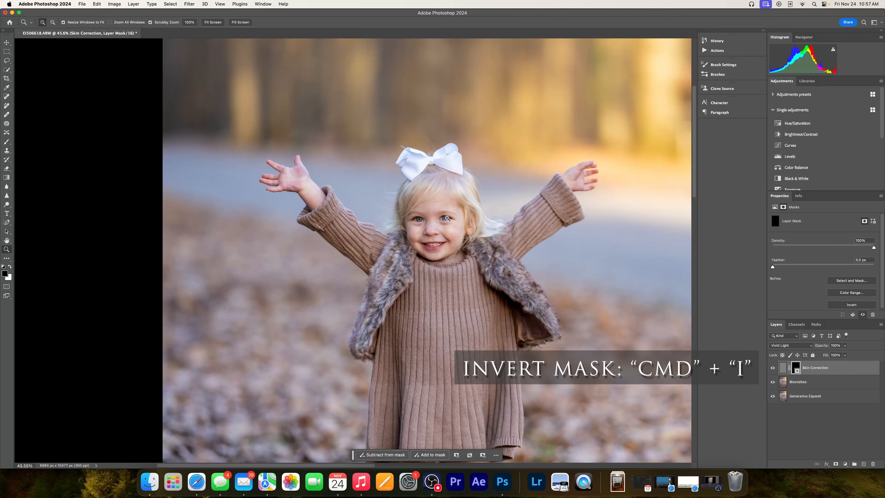
{"action": "left_click_drag", "start_coordinate": [448, 216], "coordinate": [491, 214]}
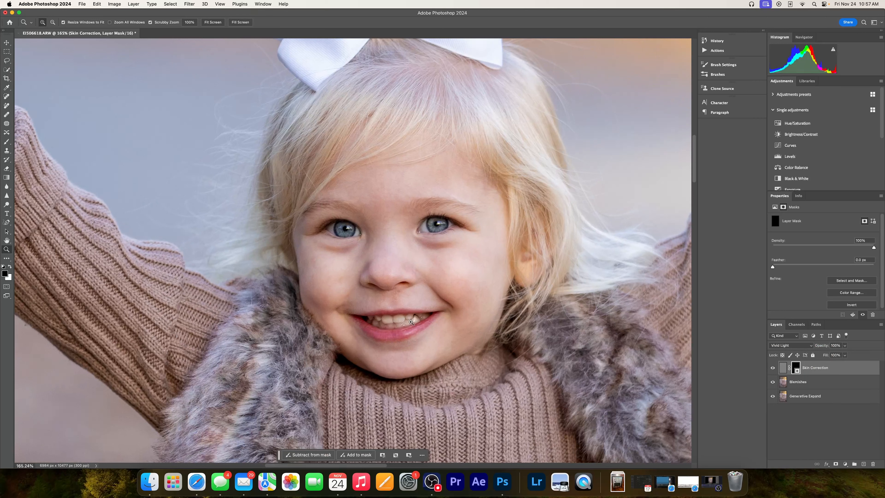
{"action": "left_click", "coordinate": [772, 369]}
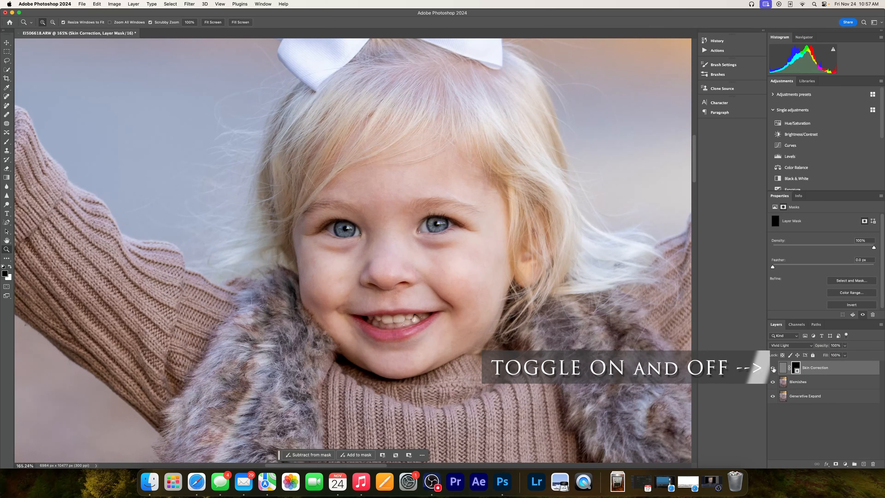
{"action": "left_click", "coordinate": [773, 369]}
{"action": "left_click", "coordinate": [773, 369]}
{"action": "left_click", "coordinate": [772, 368]}
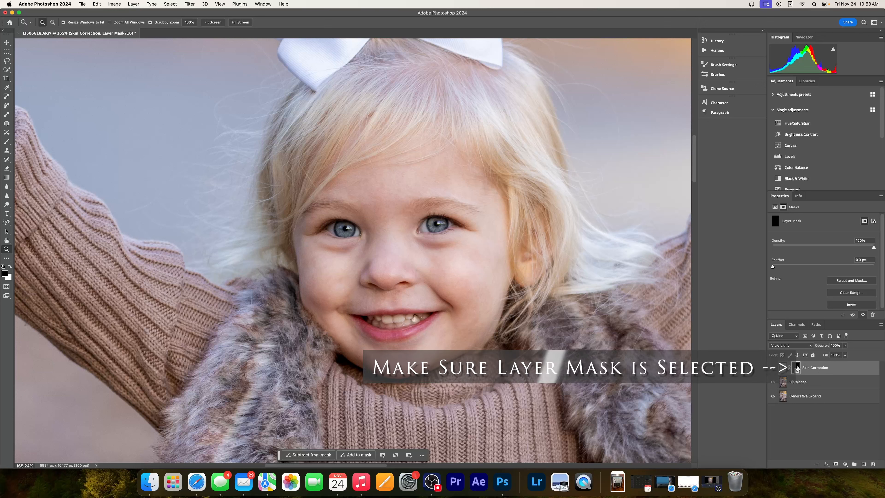
Step: Set up the Brush tool with white paint, a size of about 150 pixels and slightly reduced opacity
{"action": "left_click", "coordinate": [4, 266]}
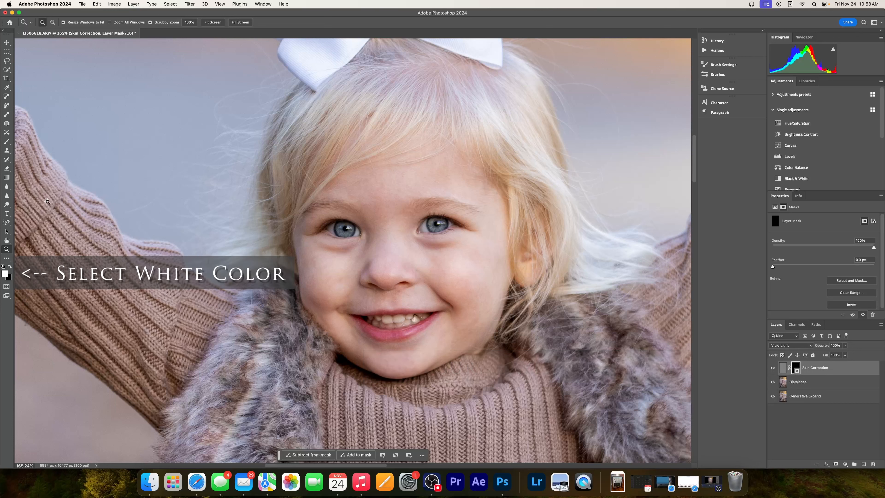
{"action": "key", "text": "b"}
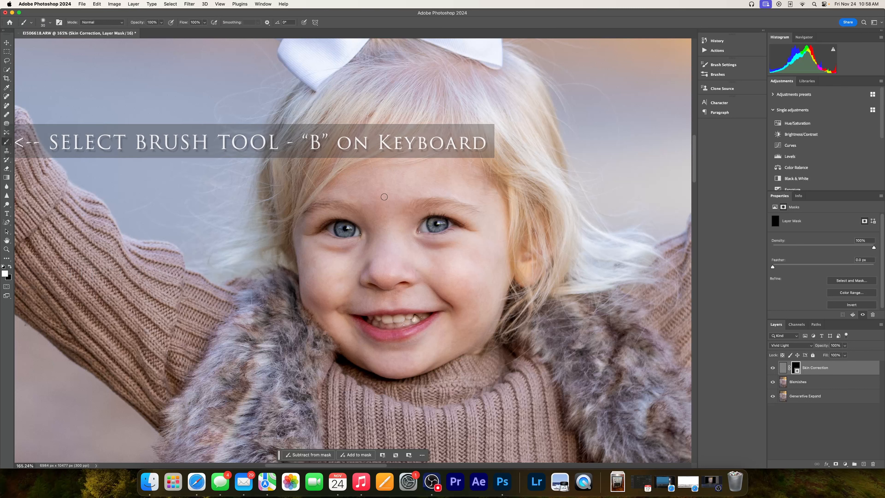
{"action": "key", "text": "bracketright"}
{"action": "key", "text": "bracketright"}
{"action": "key", "text": "bracketright"}
{"action": "key", "text": "bracketright"}
{"action": "key", "text": "bracketright"}
{"action": "key", "text": "bracketright"}
{"action": "key", "text": "bracketright"}
{"action": "key", "text": "bracketright"}
{"action": "key", "text": "bracketright"}
{"action": "key", "text": "bracketright"}
{"action": "key", "text": "bracketright"}
{"action": "key", "text": "bracketright"}
{"action": "key", "text": "bracketright"}
{"action": "key", "text": "bracketright"}
{"action": "key", "text": "bracketright"}
{"action": "key", "text": "bracketleft"}
{"action": "key", "text": "bracketleft"}
{"action": "key", "text": "bracketleft"}
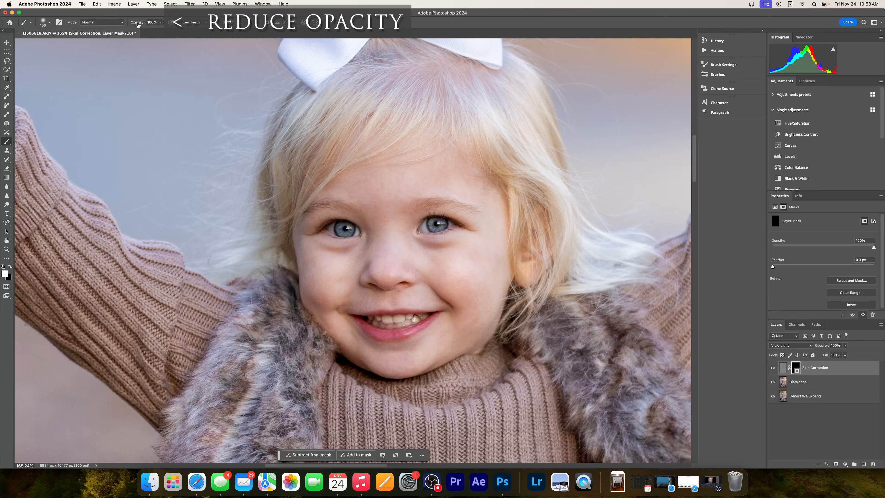
{"action": "left_click_drag", "start_coordinate": [138, 24], "coordinate": [131, 24]}
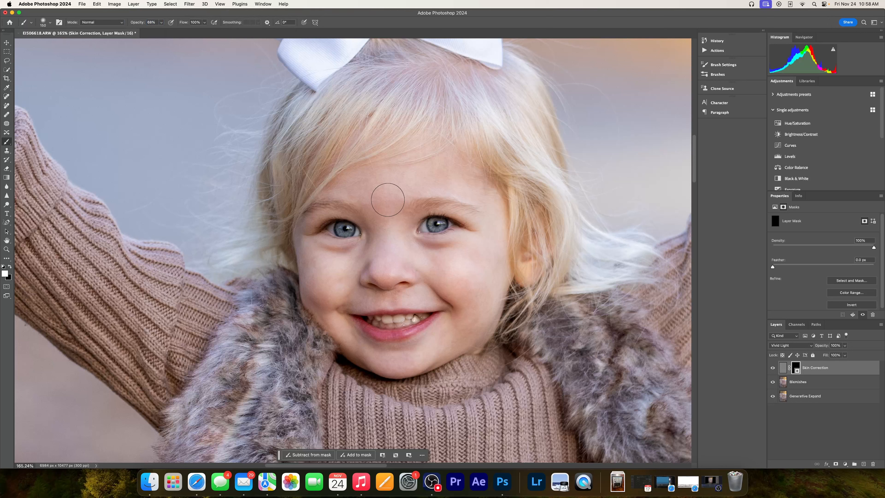
Step: Paint white on the Skin Correction mask over the forehead, cheeks and chin, using a smaller brush for the tighter areas
{"action": "mouse_move", "coordinate": [388, 201]}
{"action": "left_mouse_down"}
{"action": "mouse_move", "coordinate": [400, 185]}
{"action": "mouse_move", "coordinate": [372, 190]}
{"action": "mouse_move", "coordinate": [408, 215]}
{"action": "mouse_move", "coordinate": [420, 186]}
{"action": "mouse_move", "coordinate": [468, 224]}
{"action": "mouse_move", "coordinate": [425, 211]}
{"action": "left_mouse_up"}
{"action": "key", "text": "bracketleft"}
{"action": "key", "text": "bracketleft"}
{"action": "key", "text": "bracketleft"}
{"action": "key", "text": "bracketleft"}
{"action": "left_click_drag", "start_coordinate": [368, 301], "coordinate": [447, 298]}
{"action": "mouse_move", "coordinate": [434, 345]}
{"action": "left_mouse_down"}
{"action": "mouse_move", "coordinate": [377, 351]}
{"action": "mouse_move", "coordinate": [340, 332]}
{"action": "mouse_move", "coordinate": [349, 351]}
{"action": "mouse_move", "coordinate": [409, 367]}
{"action": "mouse_move", "coordinate": [448, 349]}
{"action": "mouse_move", "coordinate": [396, 359]}
{"action": "mouse_move", "coordinate": [365, 345]}
{"action": "mouse_move", "coordinate": [309, 292]}
{"action": "mouse_move", "coordinate": [320, 257]}
{"action": "left_mouse_up"}
Step: Try a lower opacity on the Skin Correction layer and compare the face with the layer hidden and shown
{"action": "left_click", "coordinate": [781, 369]}
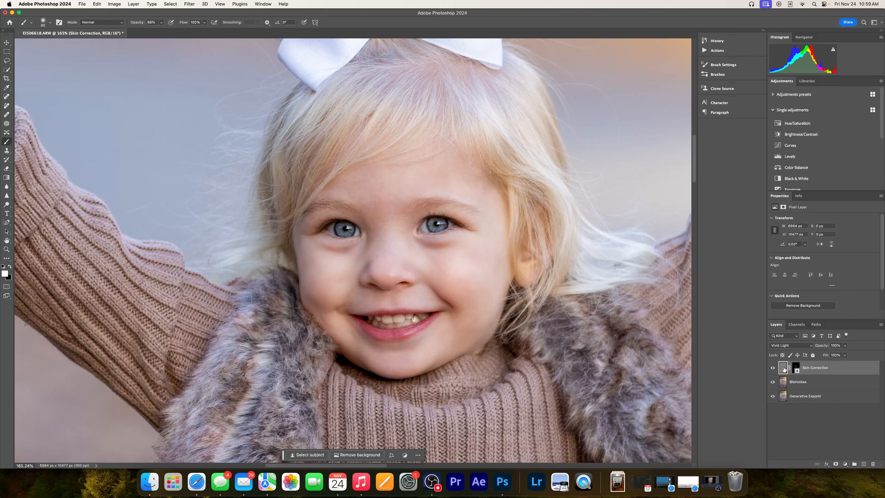
{"action": "left_click", "coordinate": [797, 367]}
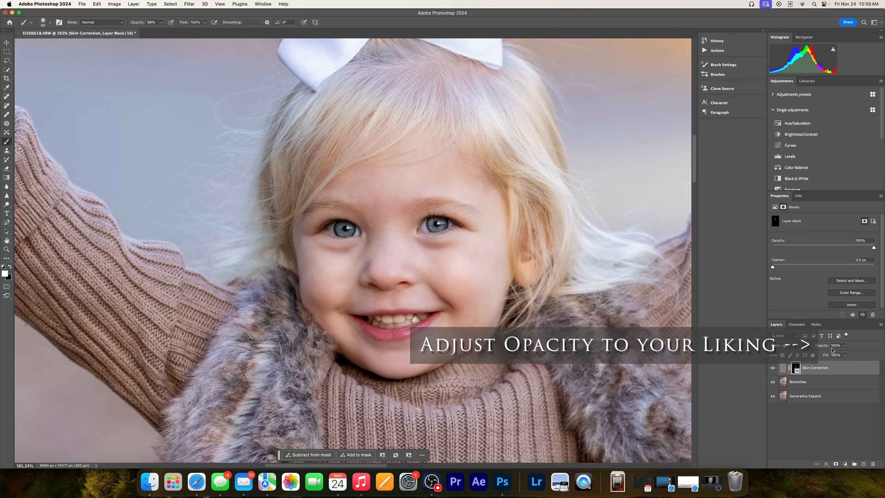
{"action": "left_click_drag", "start_coordinate": [826, 346], "coordinate": [882, 347]}
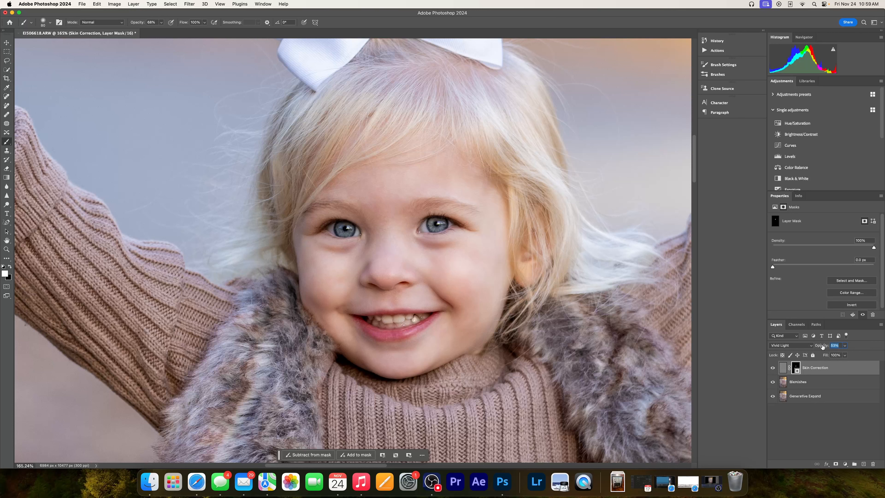
{"action": "left_click", "coordinate": [773, 368]}
{"action": "left_click", "coordinate": [772, 367]}
{"action": "left_click", "coordinate": [772, 367]}
{"action": "left_click", "coordinate": [772, 368]}
Step: Raise the Skin Correction layer's opacity to 100% and compare the face with and without the layer
{"action": "left_click_drag", "start_coordinate": [821, 345], "coordinate": [844, 345]}
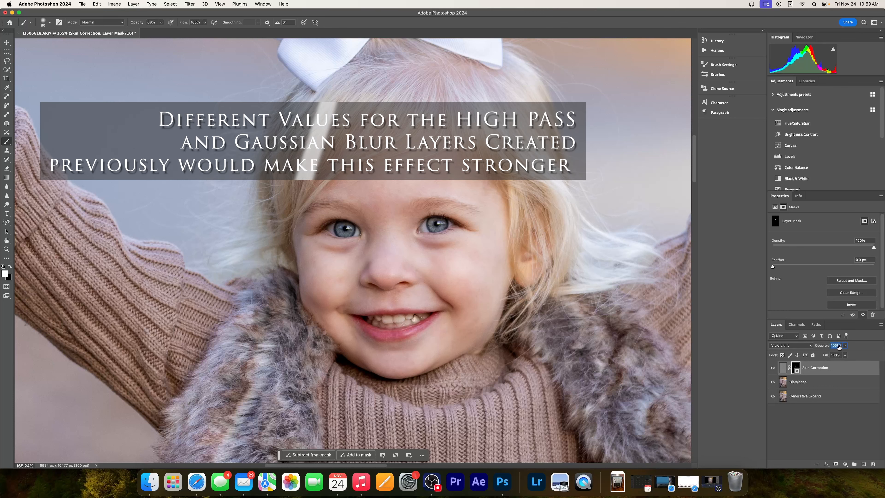
{"action": "left_click", "coordinate": [772, 367]}
{"action": "left_click", "coordinate": [772, 368]}
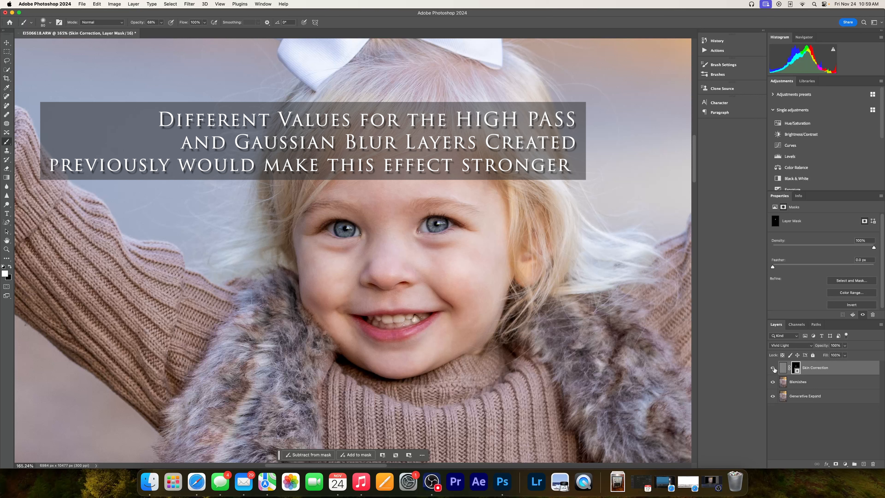
{"action": "left_click", "coordinate": [772, 368]}
{"action": "left_click", "coordinate": [772, 367]}
{"action": "left_click", "coordinate": [772, 367]}
{"action": "left_click", "coordinate": [773, 368]}
Step: Set the Skin Correction layer's opacity to 70% and check the smoothing with the layer hidden and shown
{"action": "left_click_drag", "start_coordinate": [823, 349], "coordinate": [813, 349]}
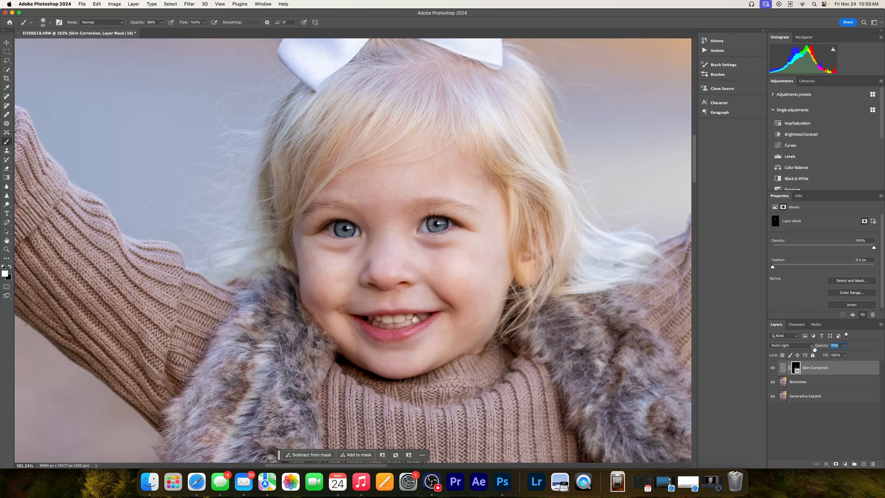
{"action": "left_click", "coordinate": [772, 368]}
{"action": "left_click", "coordinate": [772, 368]}
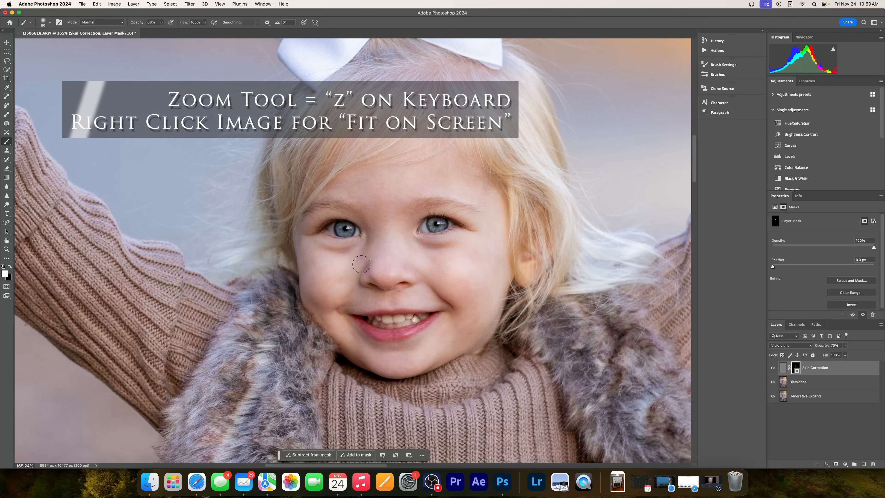
Step: Compare the wider portrait with the Skin Correction layer hidden and shown
{"action": "key", "text": "z"}
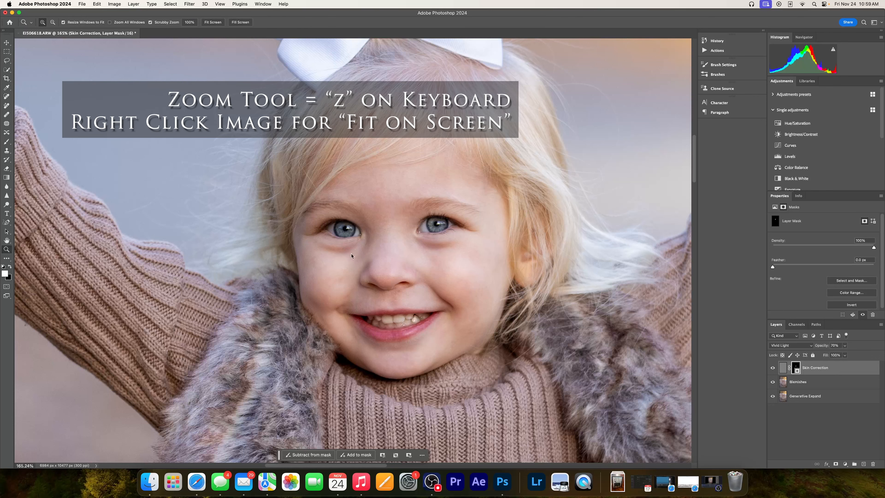
{"action": "left_click_drag", "start_coordinate": [480, 261], "coordinate": [474, 262]}
{"action": "right_click", "coordinate": [474, 262]}
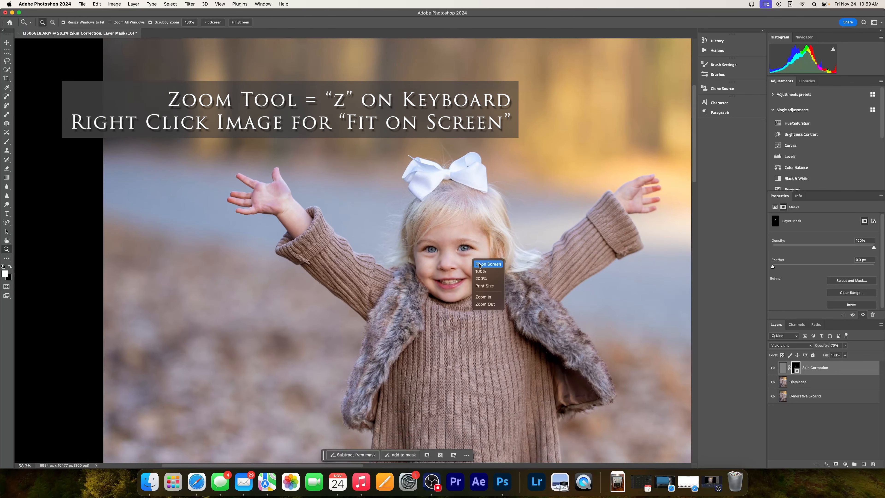
{"action": "left_click", "coordinate": [479, 265]}
{"action": "left_click_drag", "start_coordinate": [353, 179], "coordinate": [377, 176]}
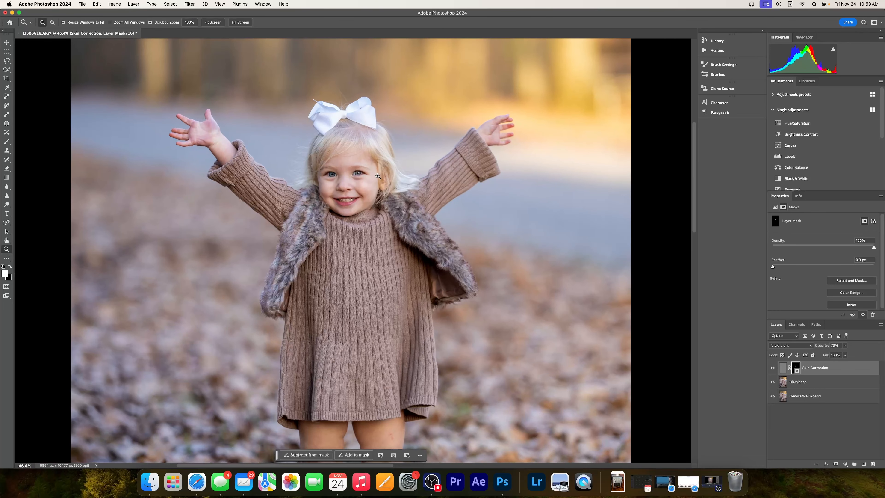
{"action": "left_click", "coordinate": [773, 369]}
{"action": "left_click", "coordinate": [773, 369]}
{"action": "left_click", "coordinate": [773, 368]}
Step: On the Blemishes layer, heal the red scratch above the child's knee with the Healing Brush, sampling clean skin beside it
{"action": "left_click", "coordinate": [405, 220], "text": "alt"}
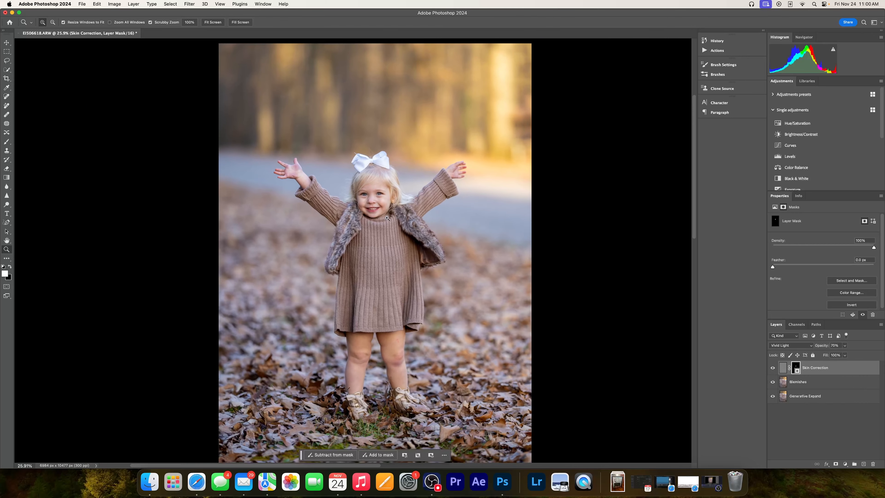
{"action": "left_click_drag", "start_coordinate": [404, 343], "coordinate": [444, 346]}
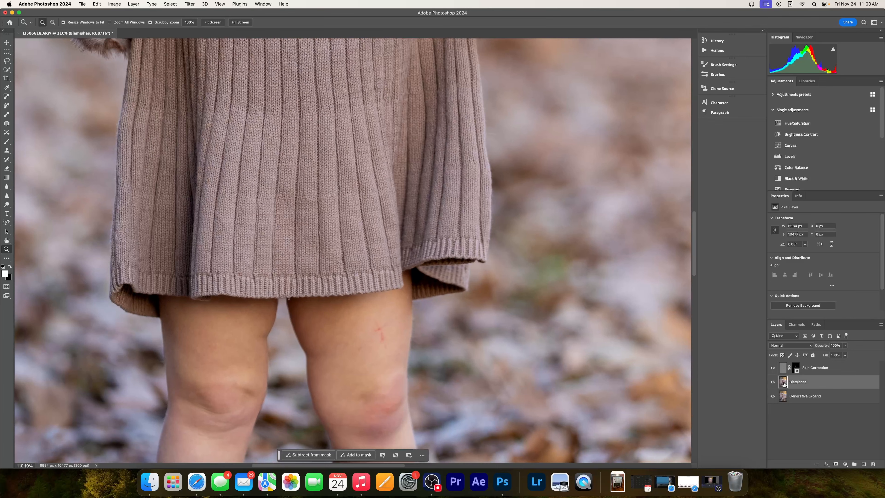
{"action": "left_click", "coordinate": [787, 382]}
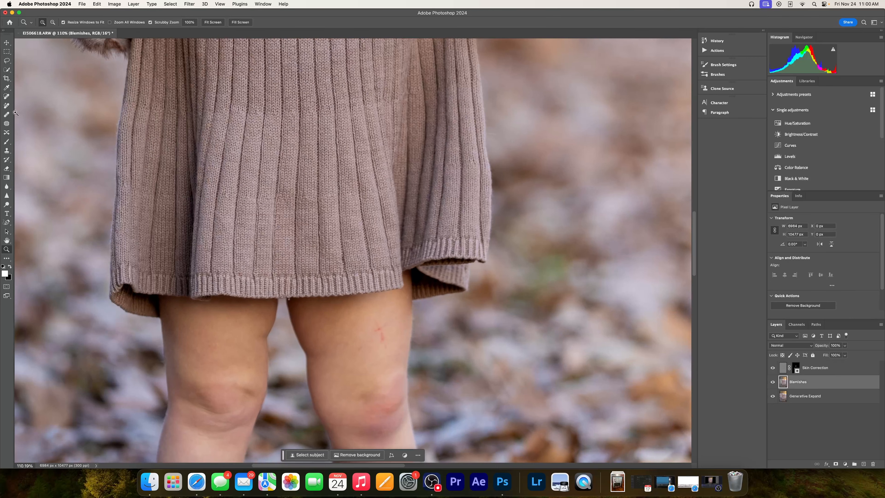
{"action": "left_click", "coordinate": [6, 115]}
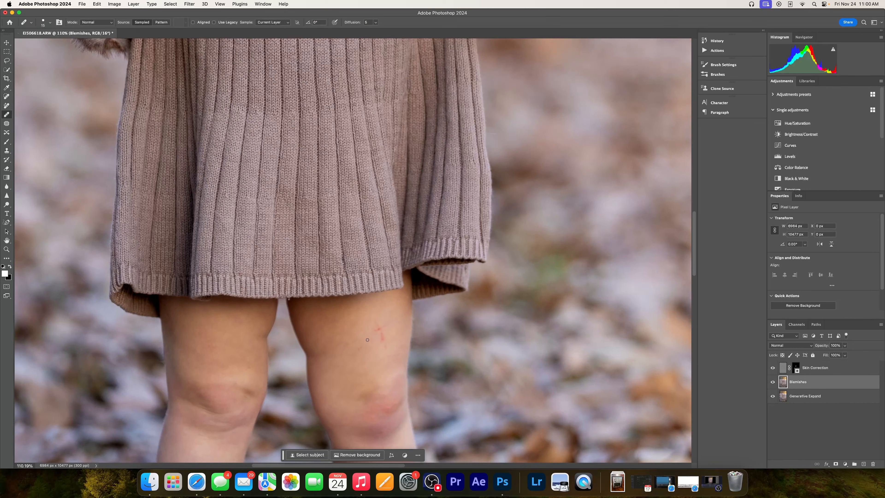
{"action": "key", "text": "bracketright"}
{"action": "key", "text": "bracketright"}
{"action": "key", "text": "bracketright"}
{"action": "left_click", "coordinate": [366, 337], "text": "alt"}
{"action": "left_click", "coordinate": [378, 330]}
{"action": "left_click", "coordinate": [374, 323]}
{"action": "left_click", "coordinate": [380, 336]}
{"action": "left_click", "coordinate": [382, 338]}
Step: Hide the Generative Expand layer and merge the visible Skin Correction and Blemishes layers
{"action": "left_click", "coordinate": [6, 249]}
{"action": "left_click_drag", "start_coordinate": [324, 171], "coordinate": [294, 172]}
{"action": "right_click", "coordinate": [326, 154]}
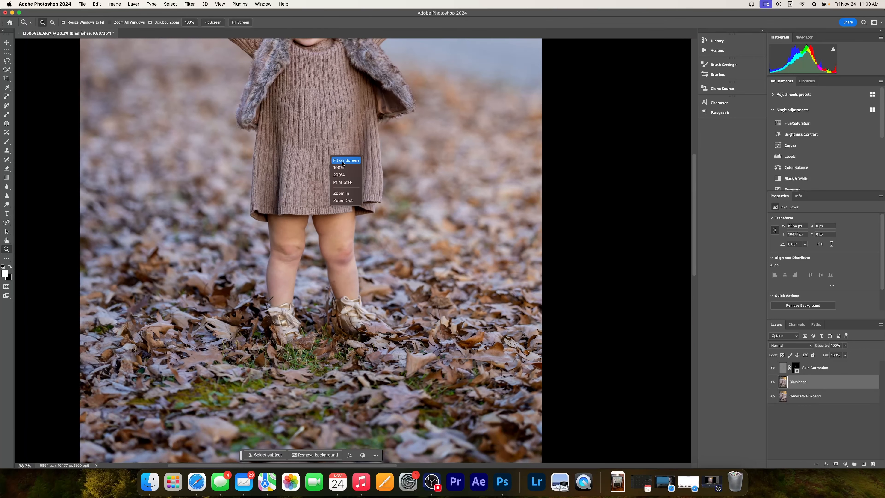
{"action": "left_click", "coordinate": [342, 162]}
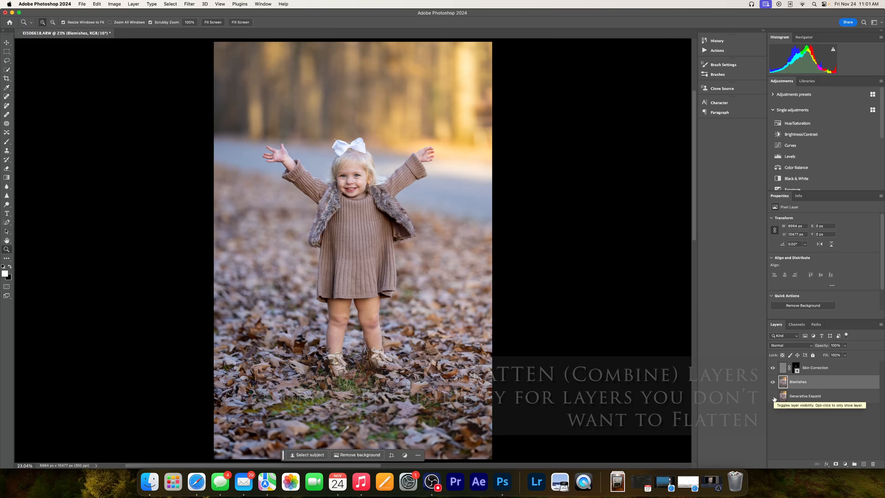
{"action": "key", "text": "super+shift+e"}
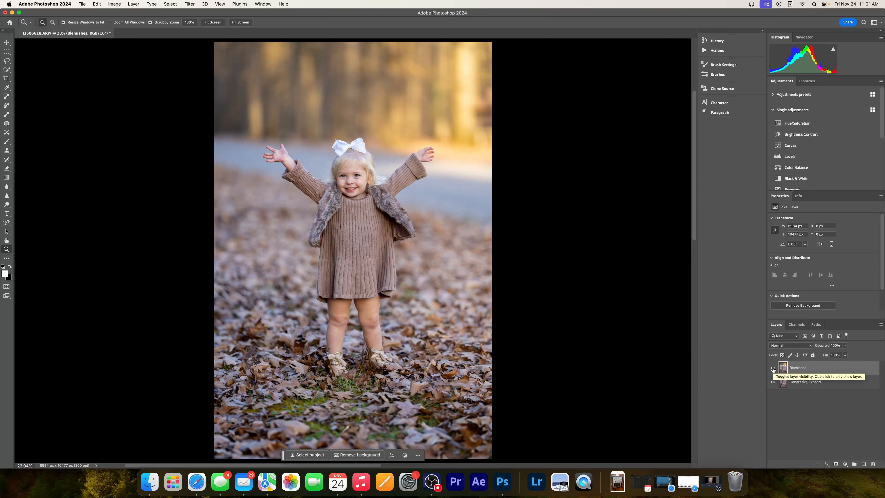
Step: Compare the whole portrait and the face with the merged Blemishes layer hidden and shown
{"action": "left_click", "coordinate": [772, 368]}
{"action": "left_click", "coordinate": [772, 368]}
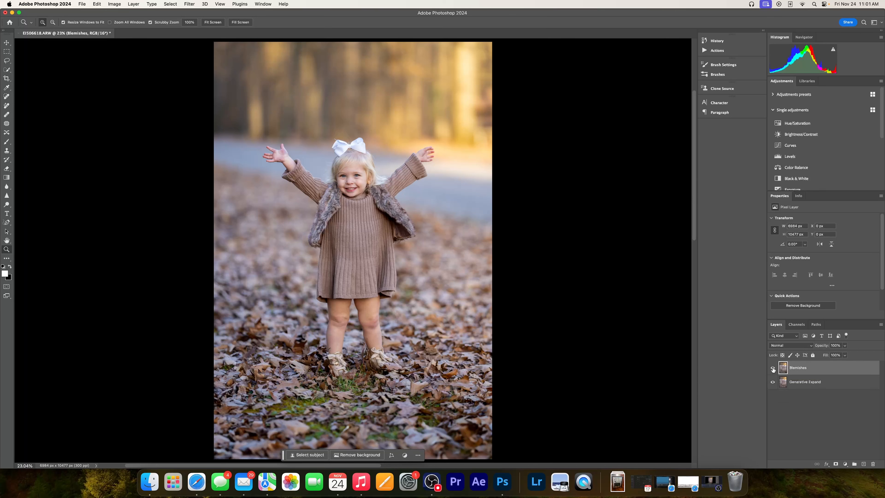
{"action": "left_click", "coordinate": [772, 368]}
{"action": "left_click", "coordinate": [772, 368]}
{"action": "left_click_drag", "start_coordinate": [350, 173], "coordinate": [535, 322]}
{"action": "left_click", "coordinate": [773, 369]}
{"action": "left_click", "coordinate": [773, 368]}
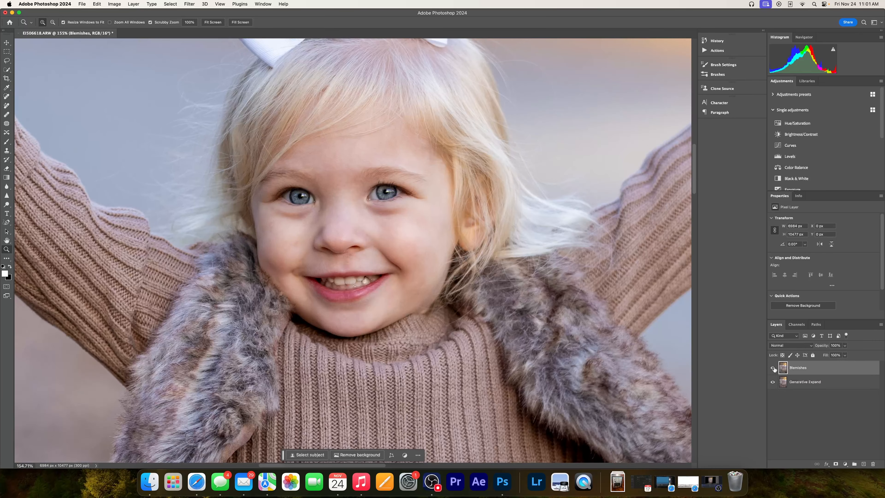
{"action": "left_click_drag", "start_coordinate": [435, 267], "coordinate": [384, 263]}
{"action": "right_click", "coordinate": [435, 266]}
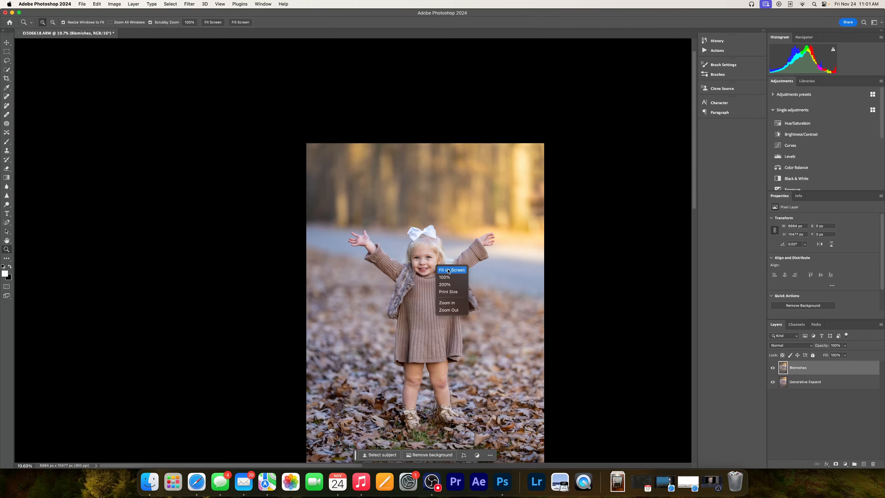
{"action": "left_click", "coordinate": [448, 270]}
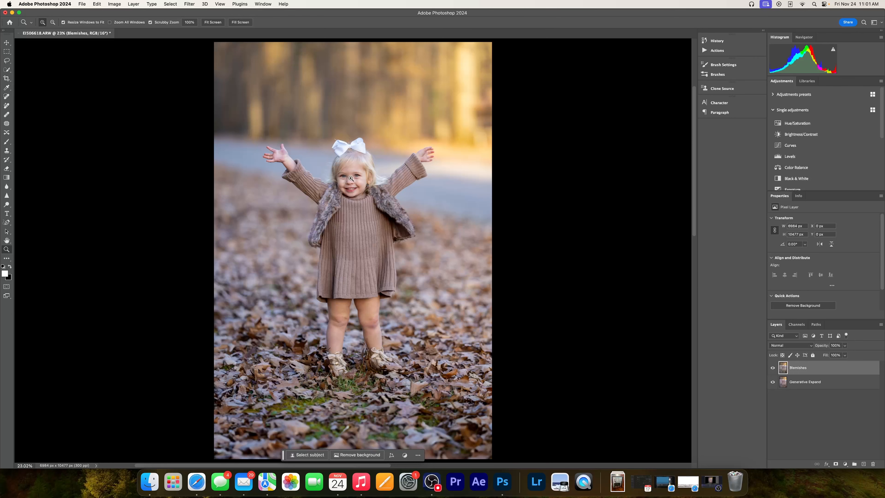
Step: Duplicate the merged Blemishes layer
{"action": "left_click_drag", "start_coordinate": [347, 172], "coordinate": [394, 185]}
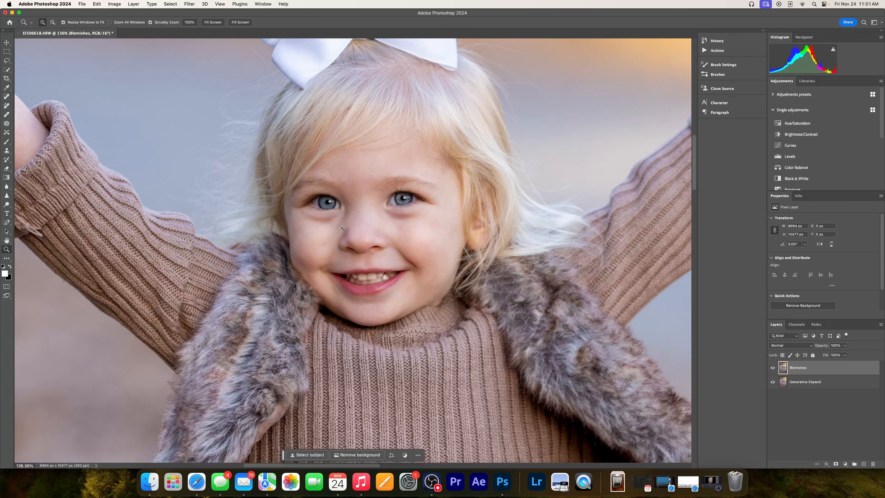
{"action": "left_click_drag", "start_coordinate": [399, 215], "coordinate": [317, 209]}
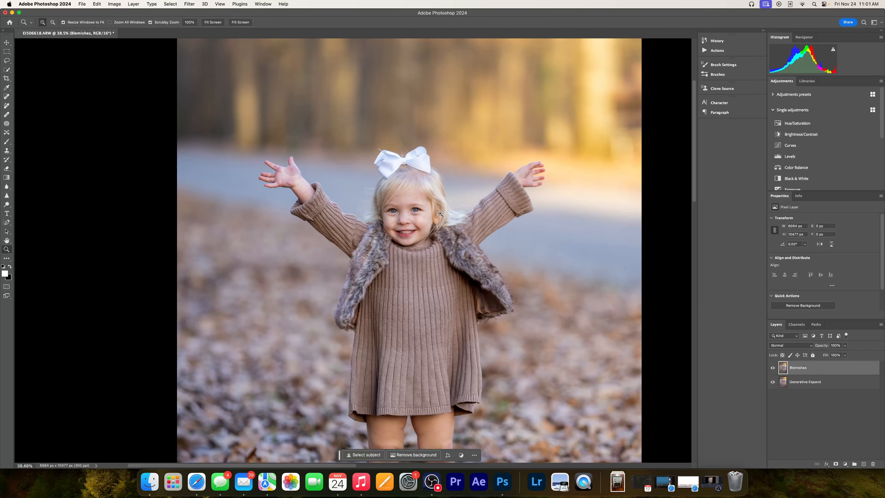
{"action": "left_click_drag", "start_coordinate": [439, 214], "coordinate": [484, 211]}
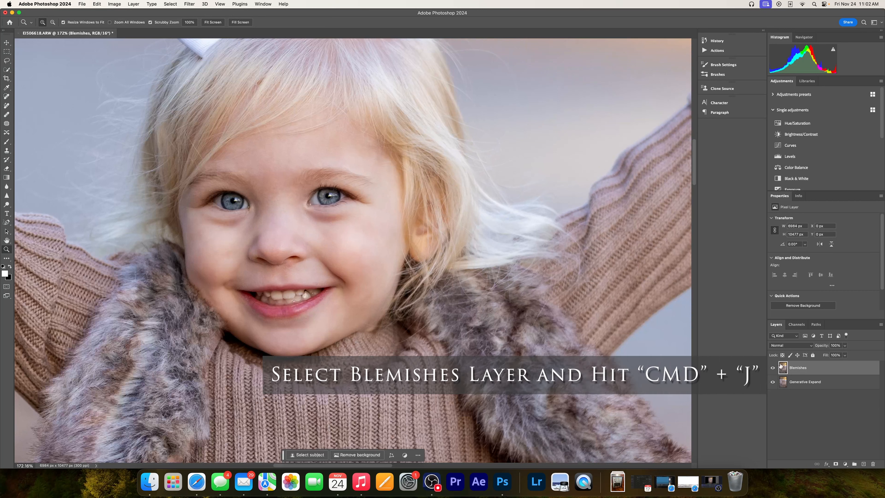
{"action": "key", "text": "super+j"}
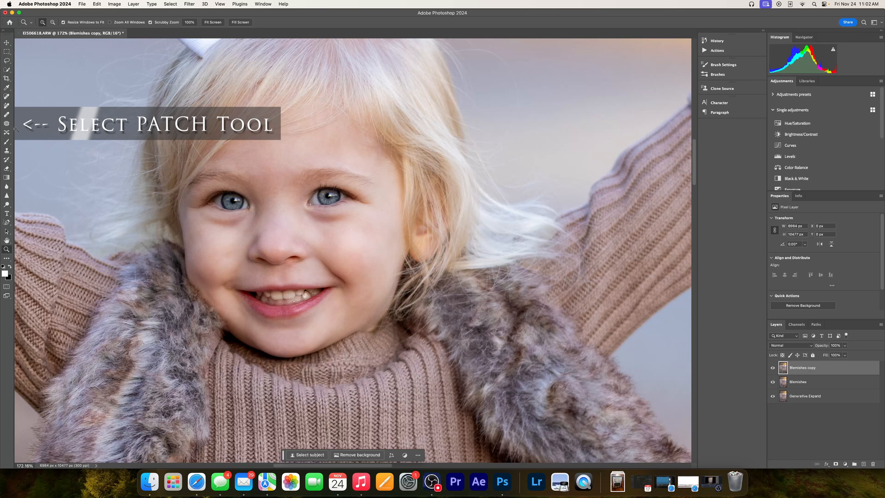
Step: Patch the skin below the child's left eye with clean cheek skin and reduce the Blemishes copy layer's opacity
{"action": "left_click", "coordinate": [8, 126]}
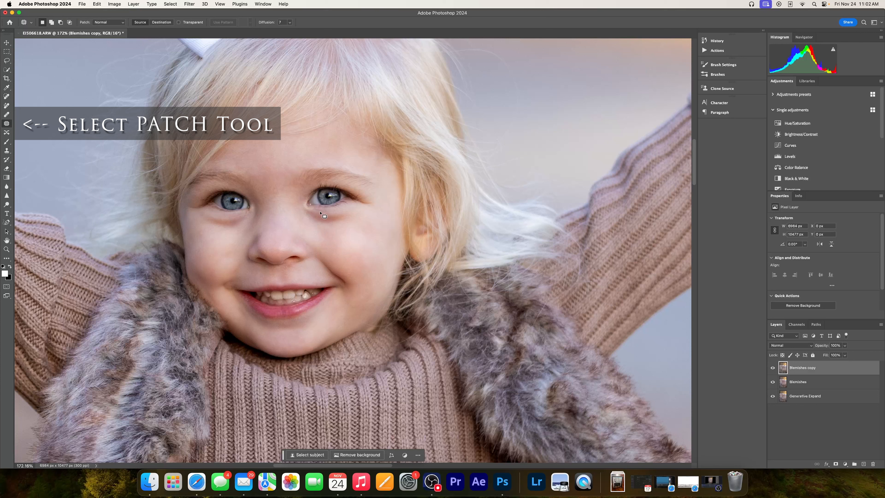
{"action": "mouse_move", "coordinate": [320, 211]}
{"action": "left_mouse_down"}
{"action": "mouse_move", "coordinate": [301, 207]}
{"action": "mouse_move", "coordinate": [327, 225]}
{"action": "mouse_move", "coordinate": [352, 211]}
{"action": "mouse_move", "coordinate": [318, 212]}
{"action": "mouse_move", "coordinate": [337, 231]}
{"action": "left_mouse_up"}
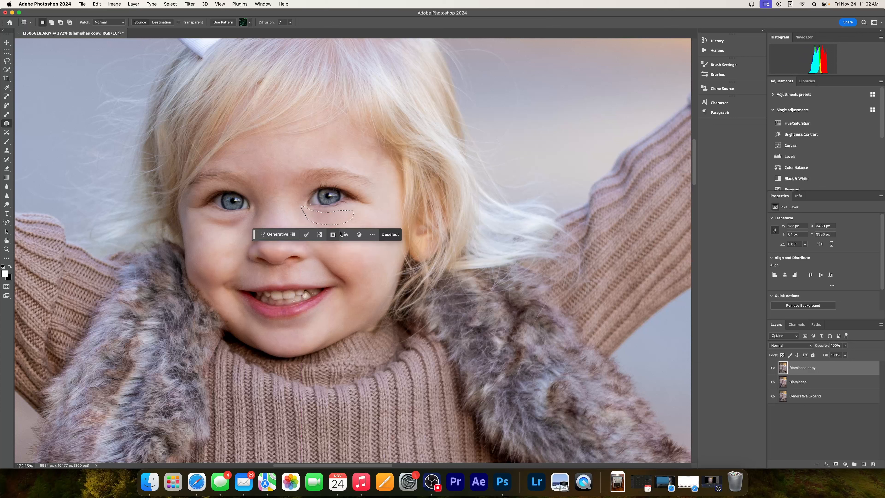
{"action": "left_click", "coordinate": [390, 234]}
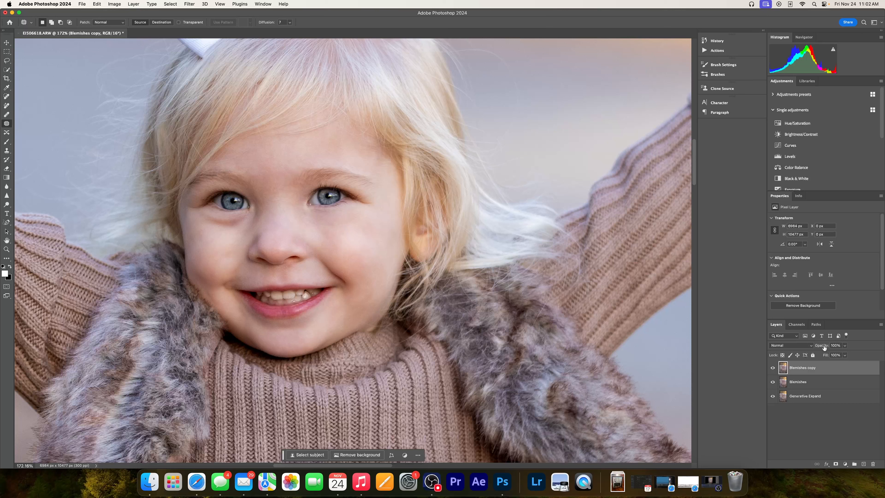
{"action": "left_click_drag", "start_coordinate": [823, 347], "coordinate": [812, 348]}
{"action": "left_click_drag", "start_coordinate": [821, 346], "coordinate": [818, 347]}
Step: Patch the skin below the child's right eye with clean cheek skin and set the Blemishes copy layer's opacity to 42%
{"action": "mouse_move", "coordinate": [220, 214]}
{"action": "left_mouse_down"}
{"action": "mouse_move", "coordinate": [207, 222]}
{"action": "mouse_move", "coordinate": [227, 229]}
{"action": "mouse_move", "coordinate": [250, 212]}
{"action": "mouse_move", "coordinate": [220, 214]}
{"action": "mouse_move", "coordinate": [222, 234]}
{"action": "left_mouse_up"}
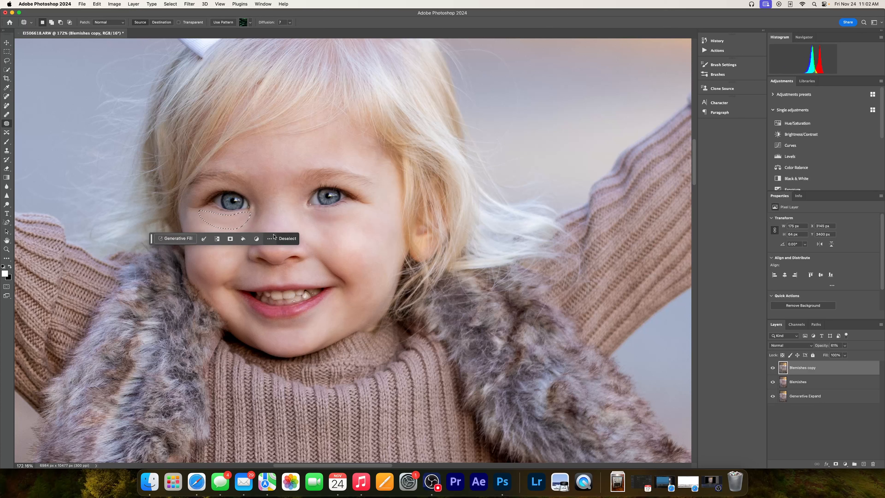
{"action": "left_click", "coordinate": [285, 238]}
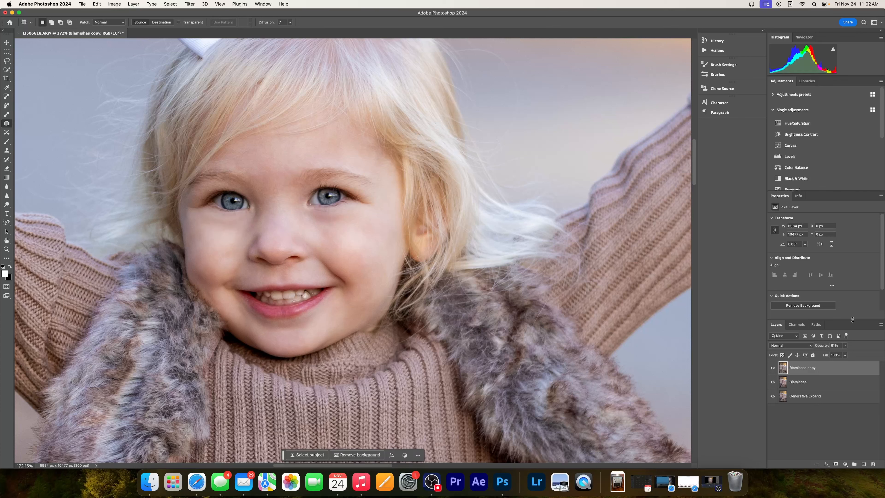
{"action": "left_click_drag", "start_coordinate": [823, 348], "coordinate": [813, 349]}
Step: Compare the face and the wider portrait with the Blemishes copy layer hidden and shown
{"action": "left_click", "coordinate": [773, 368]}
{"action": "left_click", "coordinate": [773, 368]}
{"action": "left_click", "coordinate": [6, 249]}
{"action": "left_click_drag", "start_coordinate": [353, 208], "coordinate": [279, 210]}
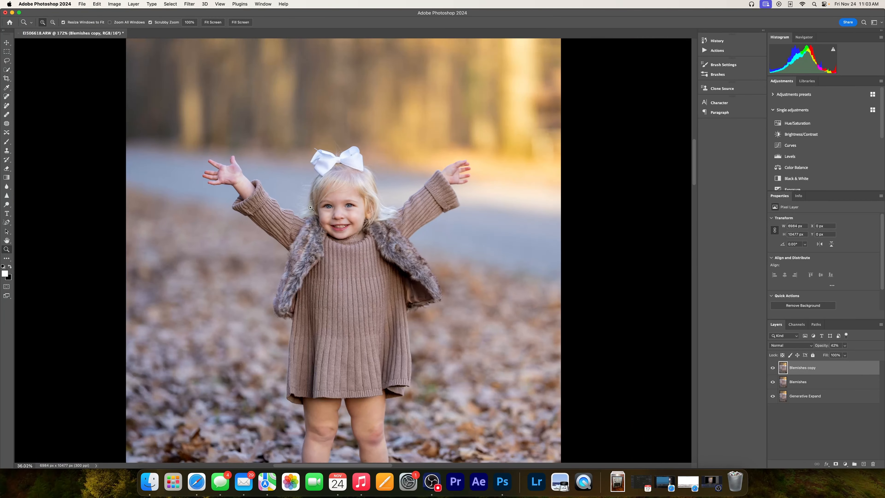
{"action": "left_click", "coordinate": [773, 368]}
{"action": "left_click", "coordinate": [773, 368]}
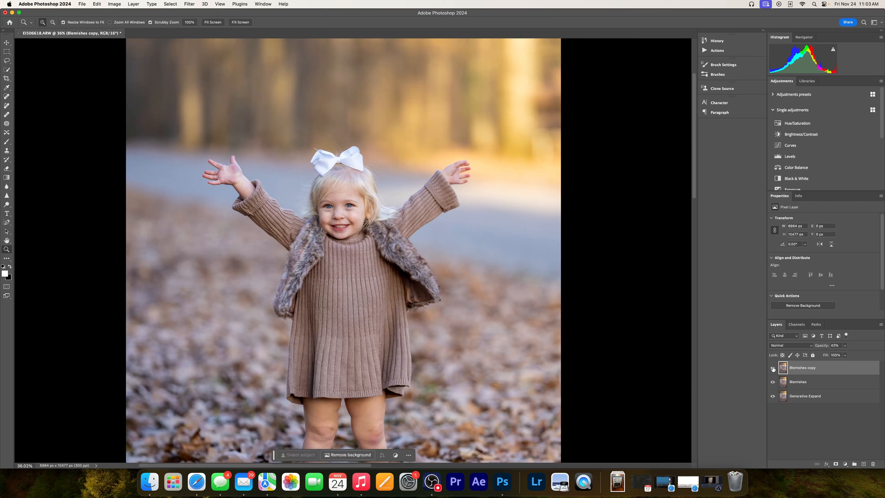
Step: Hide the Generative Expand layer, merge the visible Blemishes and Blemishes copy layers, and show Generative Expand again
{"action": "left_click", "coordinate": [773, 396]}
{"action": "key", "text": "super+shift+e"}
{"action": "left_click", "coordinate": [773, 382]}
Step: Compare the face close up with the merged Blemishes copy layer hidden and shown
{"action": "left_click_drag", "start_coordinate": [332, 204], "coordinate": [377, 206]}
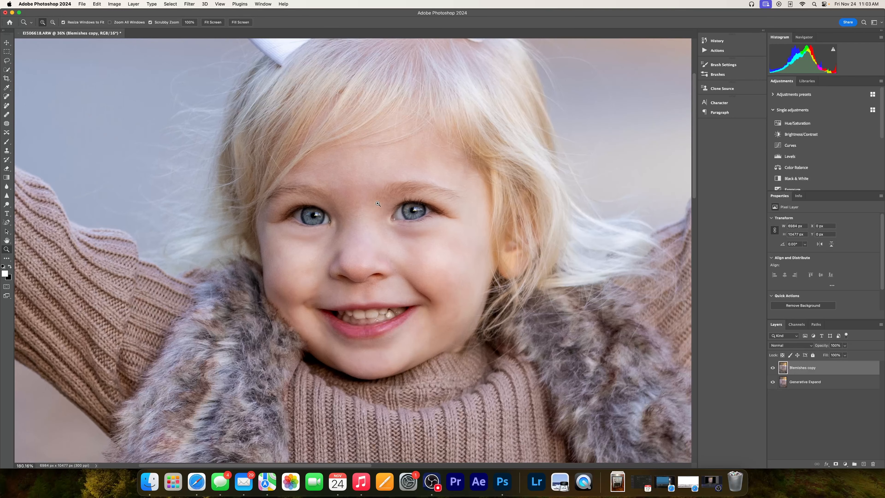
{"action": "left_click", "coordinate": [773, 367]}
{"action": "left_click", "coordinate": [773, 368]}
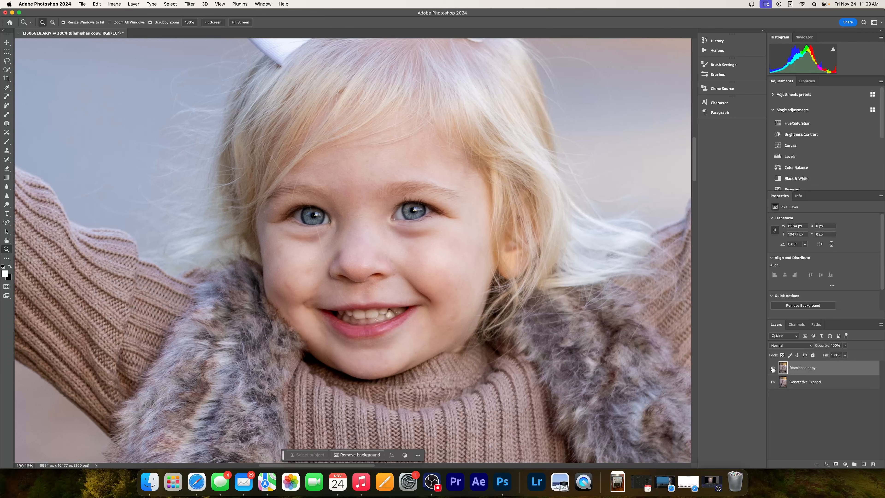
{"action": "key", "text": "super+0"}
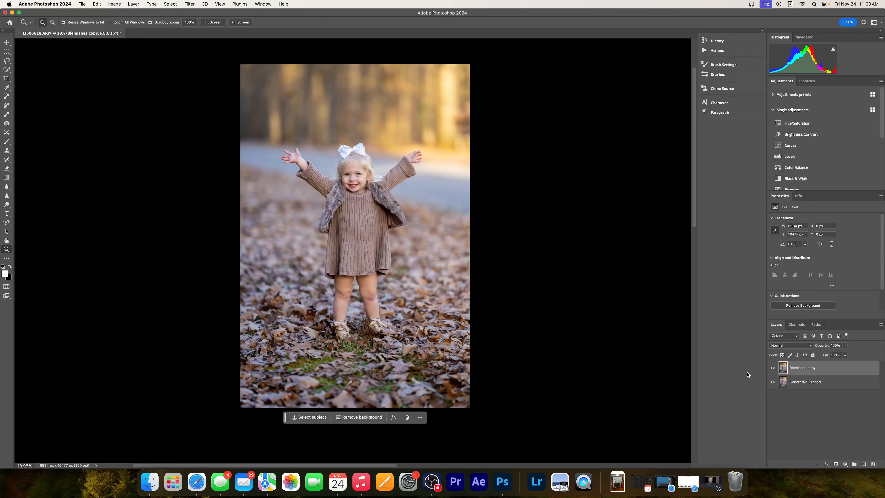
Step: Duplicate the Blemishes copy layer and create a new layer group above it for the eye adjustments
{"action": "left_click", "coordinate": [360, 175]}
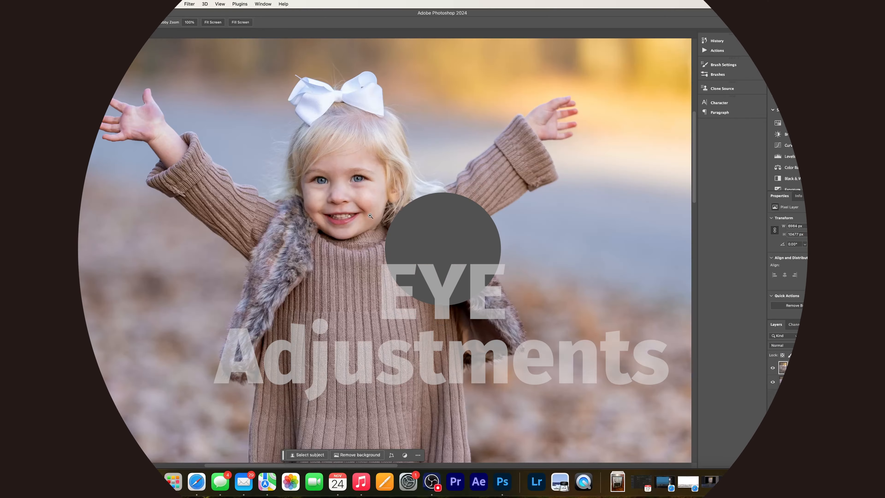
{"action": "key", "text": "super+plus"}
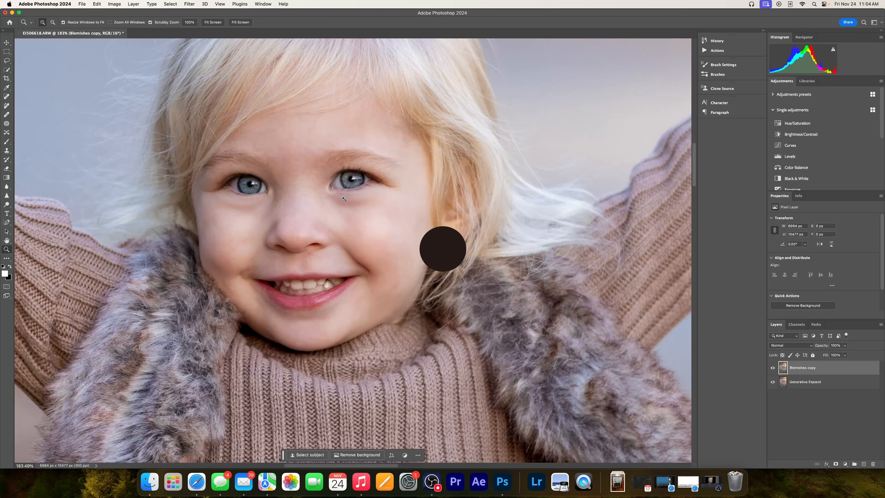
{"action": "left_click_drag", "start_coordinate": [375, 184], "coordinate": [343, 186]}
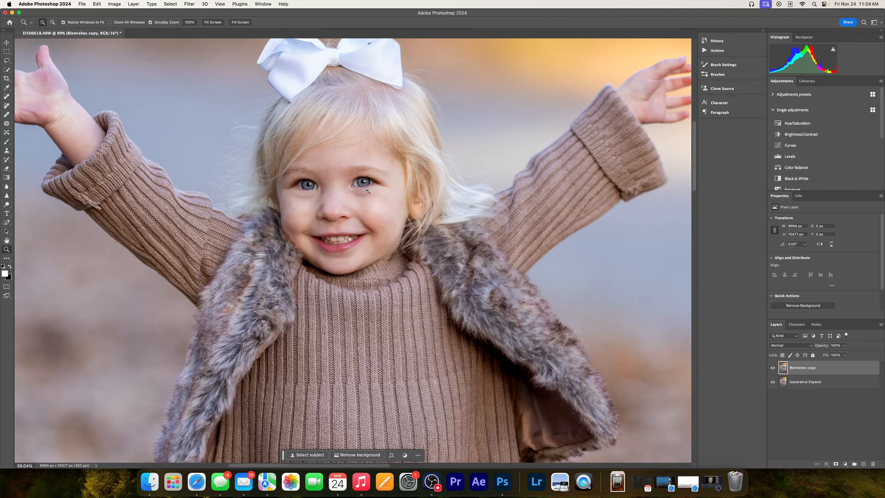
{"action": "left_click_drag", "start_coordinate": [376, 197], "coordinate": [372, 197]}
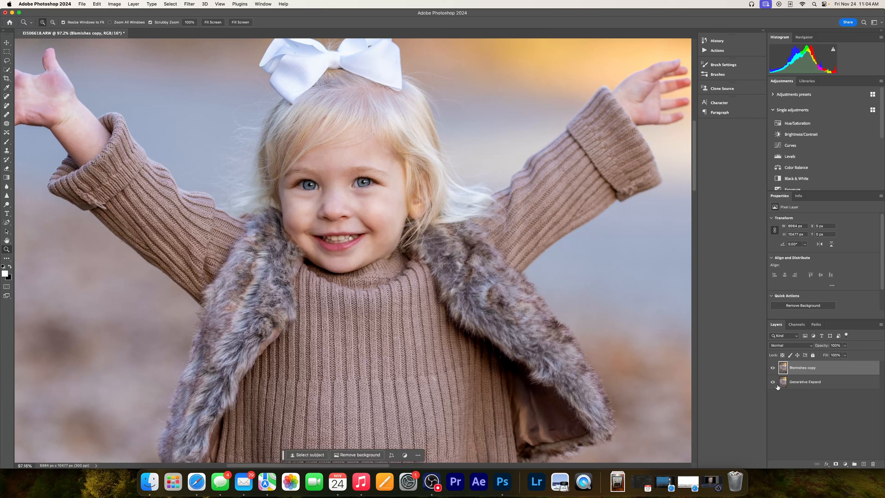
{"action": "left_click_drag", "start_coordinate": [784, 370], "coordinate": [784, 368]}
{"action": "left_click", "coordinate": [853, 464]}
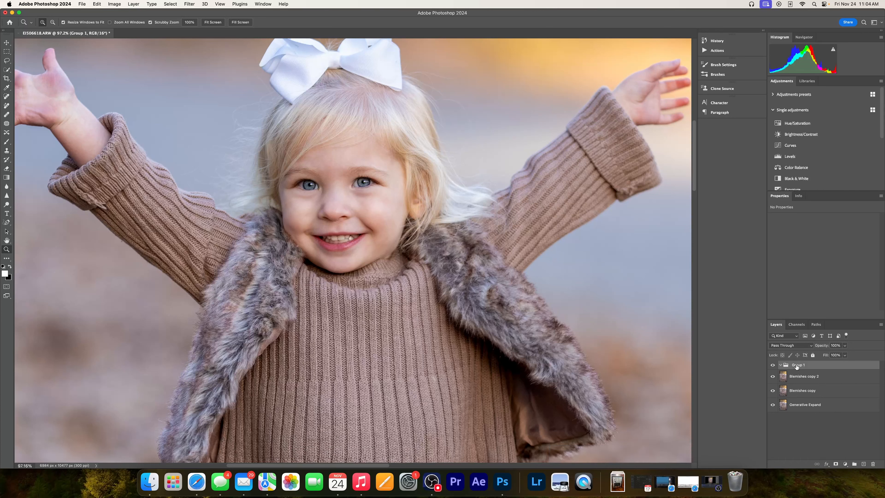
Step: Add a Hue/Saturation adjustment layer and a Brightness/Contrast adjustment layer inside Group 1
{"action": "left_click", "coordinate": [844, 464]}
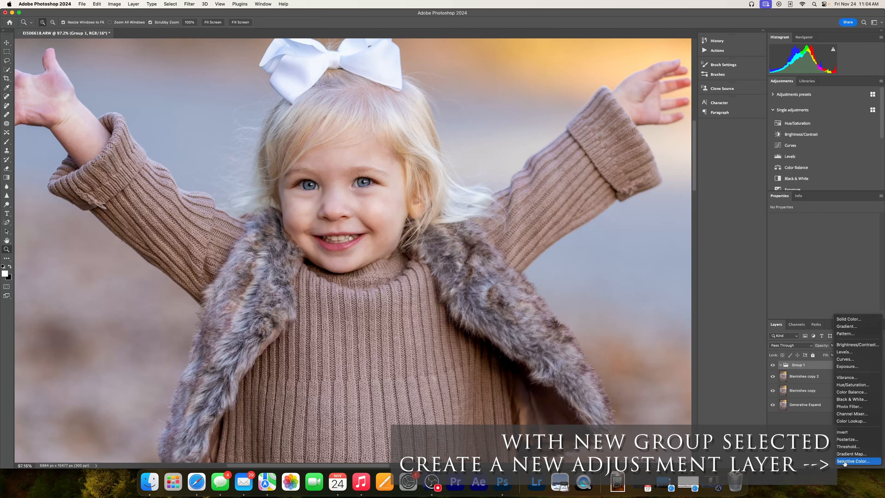
{"action": "left_click", "coordinate": [845, 385]}
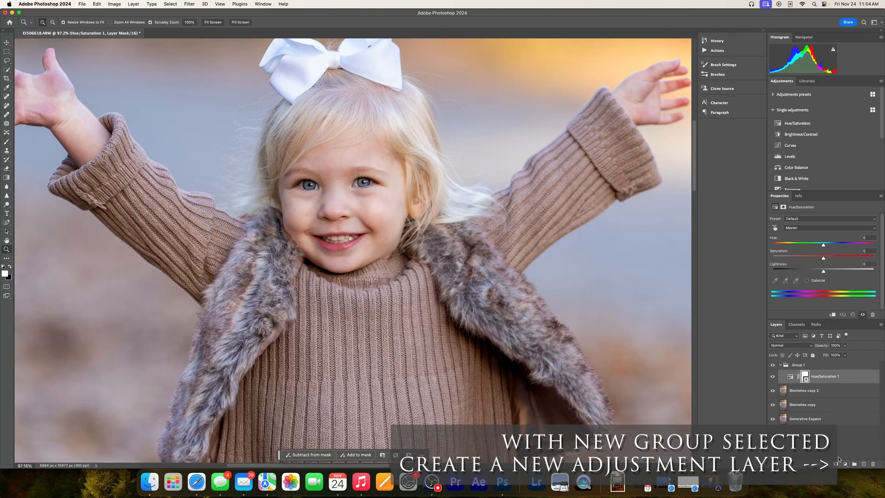
{"action": "left_click", "coordinate": [845, 464]}
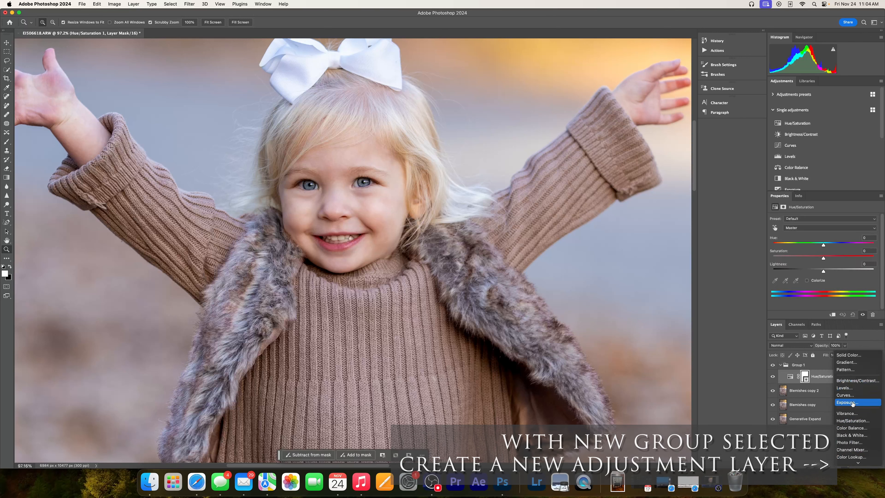
{"action": "left_click", "coordinate": [852, 381]}
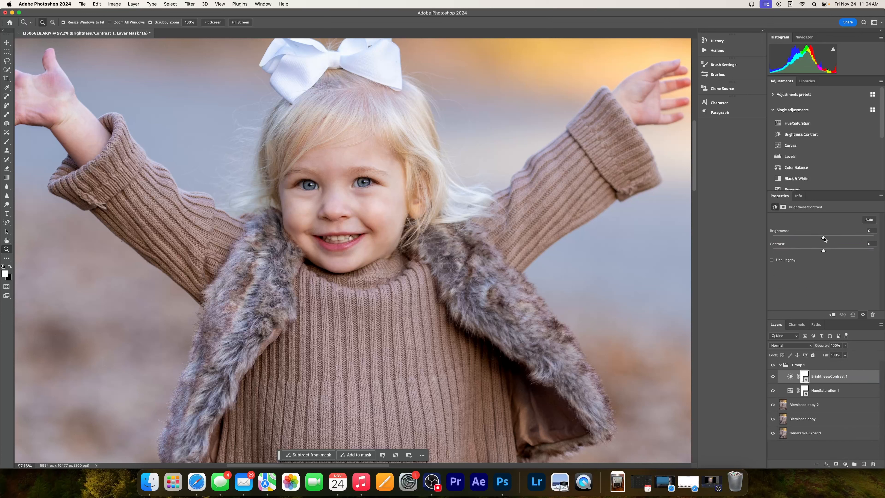
Step: Set brightness to 40 with raised contrast on Brightness/Contrast 1, and saturation to +26 with a slight positive hue shift on Hue/Saturation 1
{"action": "mouse_move", "coordinate": [823, 238]}
{"action": "left_mouse_down"}
{"action": "mouse_move", "coordinate": [837, 238]}
{"action": "mouse_move", "coordinate": [833, 252]}
{"action": "left_mouse_up"}
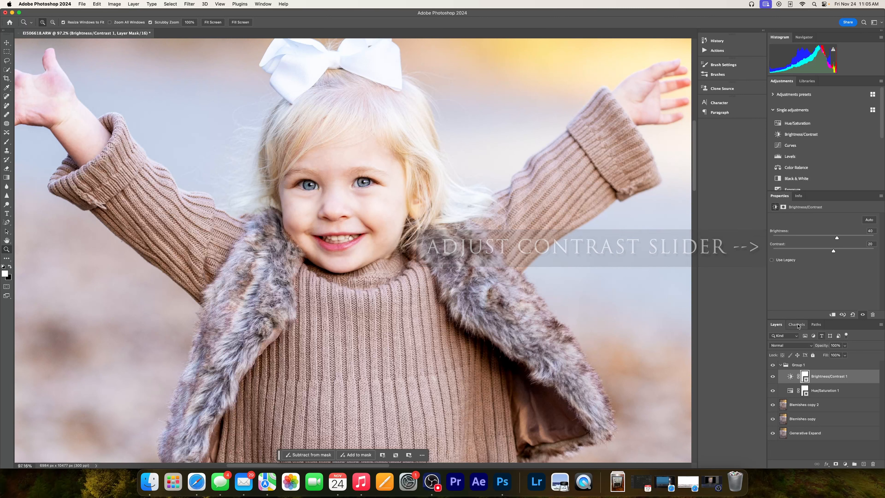
{"action": "left_click", "coordinate": [791, 393]}
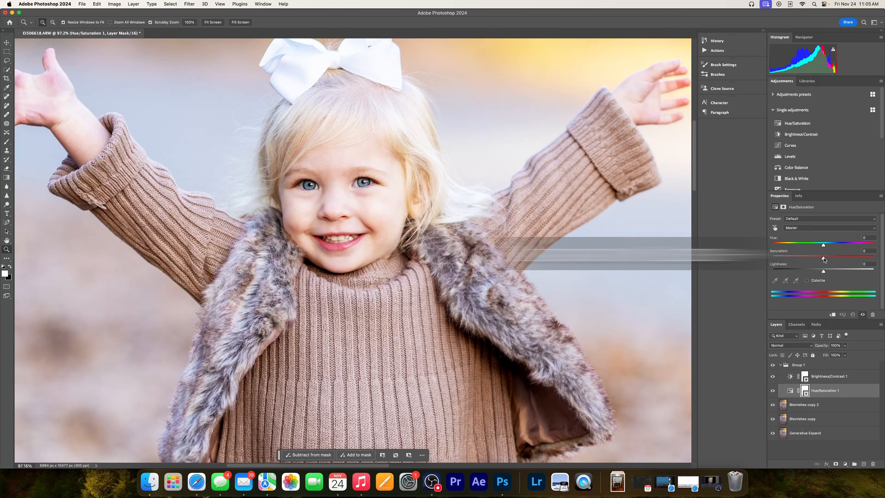
{"action": "left_click_drag", "start_coordinate": [823, 258], "coordinate": [837, 258]}
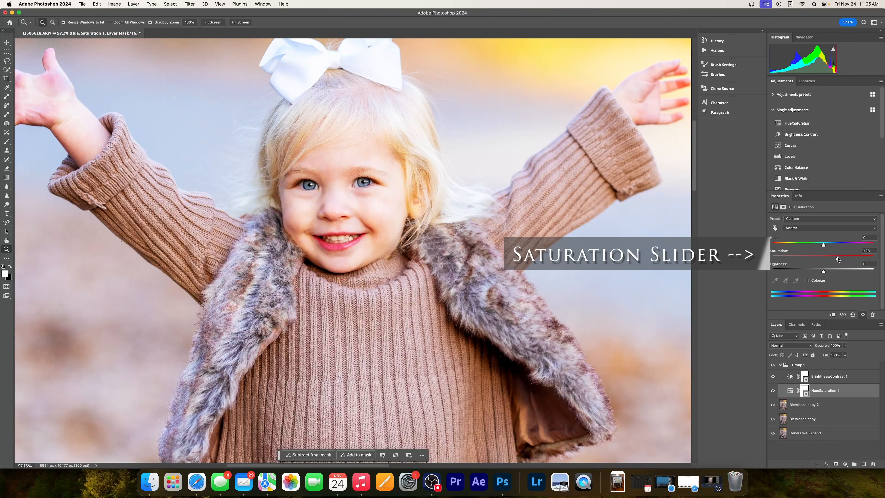
{"action": "left_click_drag", "start_coordinate": [837, 259], "coordinate": [828, 245]}
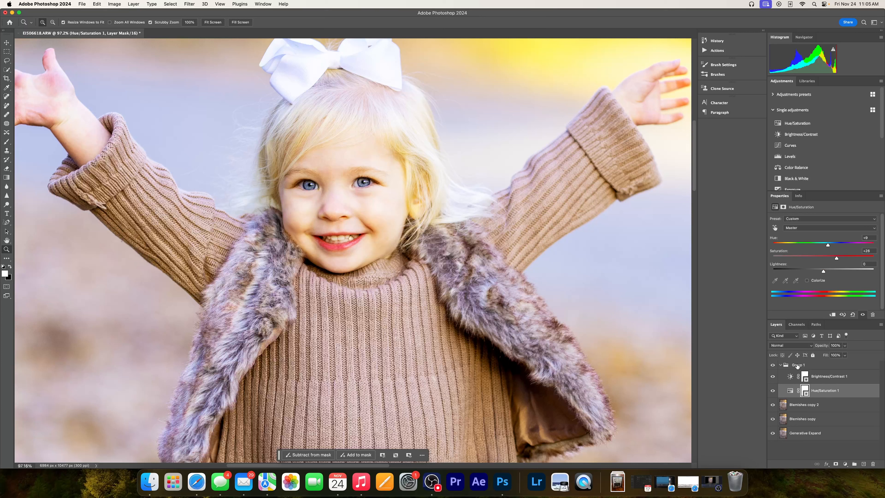
Step: Add a layer mask to Group 1, invert it to black, and compare the portrait with the group hidden and shown
{"action": "left_click", "coordinate": [797, 365]}
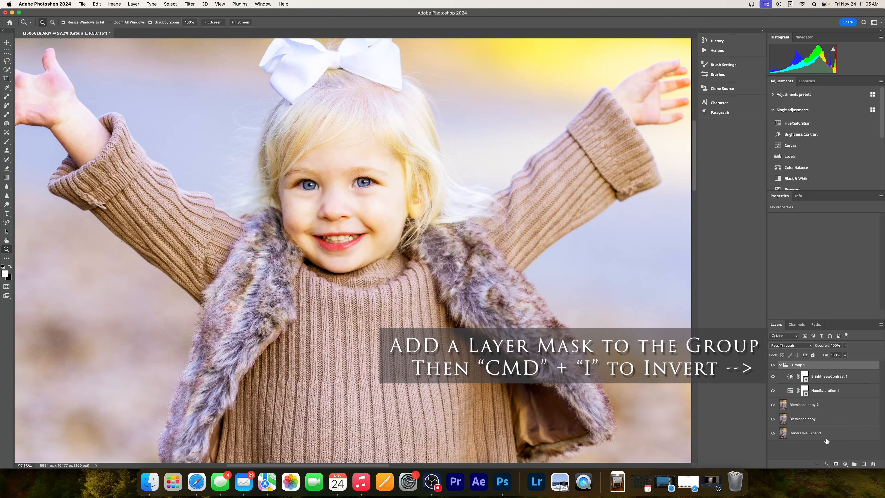
{"action": "left_click", "coordinate": [835, 465]}
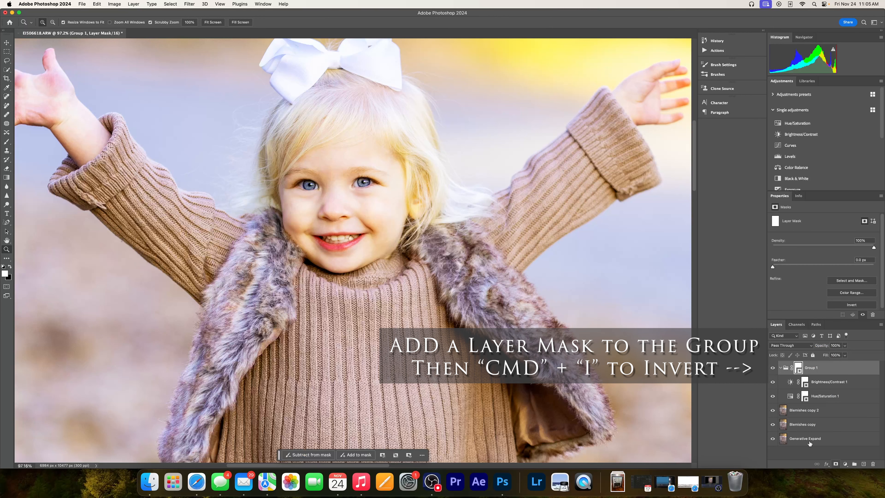
{"action": "key", "text": "super+i"}
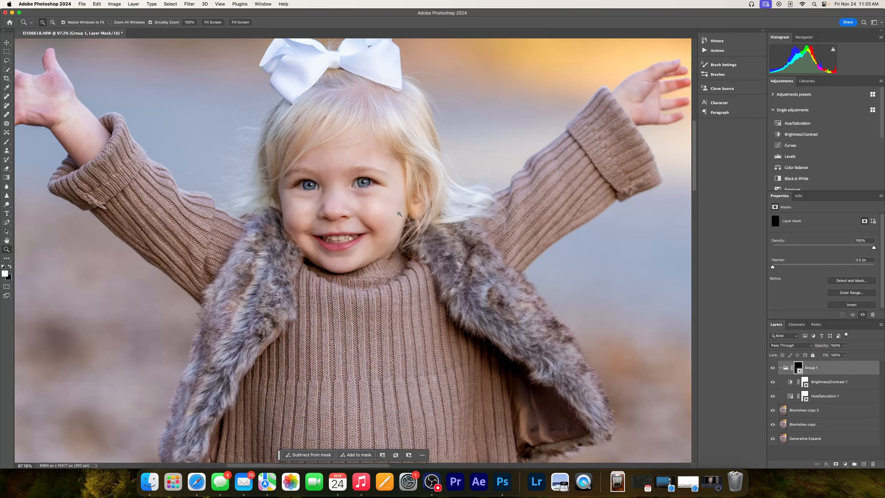
{"action": "left_click_drag", "start_coordinate": [389, 208], "coordinate": [370, 191]}
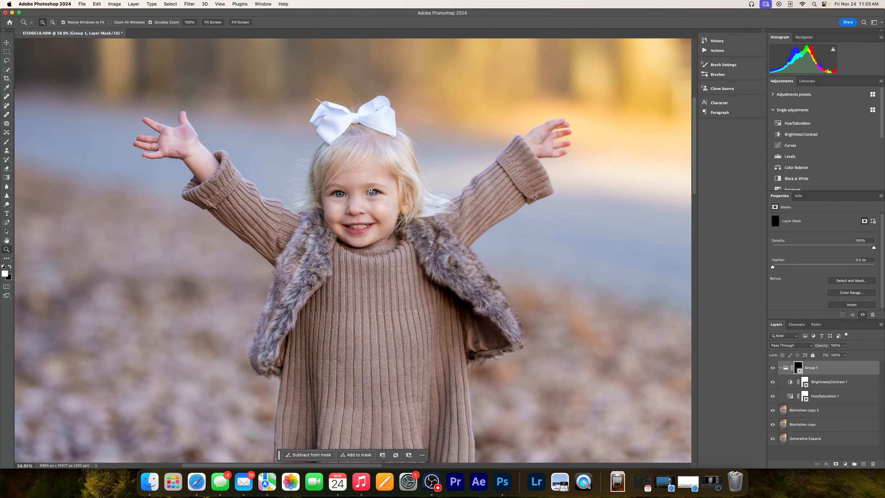
{"action": "left_click", "coordinate": [772, 368]}
{"action": "left_click", "coordinate": [772, 368]}
{"action": "left_click", "coordinate": [771, 368]}
{"action": "left_click", "coordinate": [772, 368]}
Step: With a small white brush, paint over the lower iris of the child's left eye on the Group 1 mask
{"action": "left_click_drag", "start_coordinate": [375, 190], "coordinate": [412, 191]}
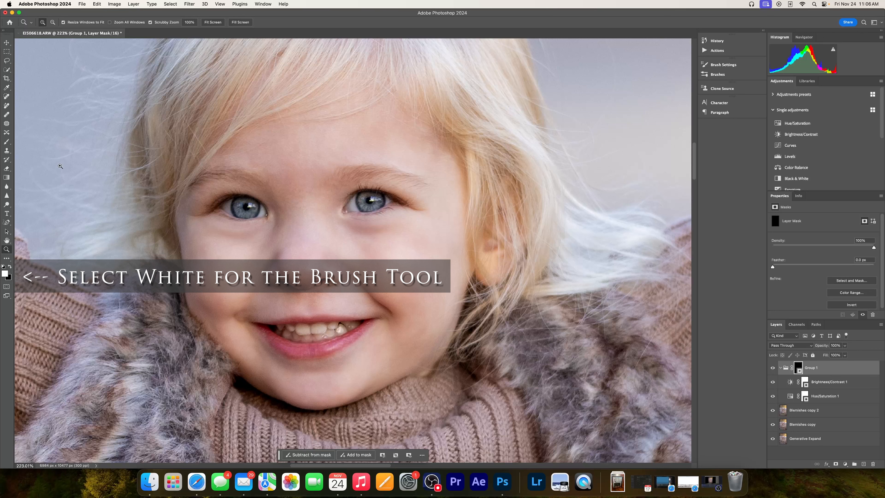
{"action": "key", "text": "b"}
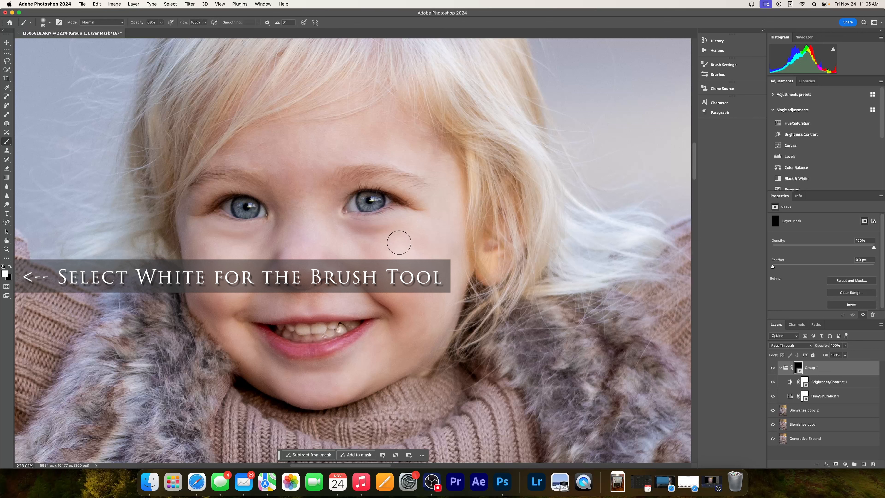
{"action": "key", "text": "bracketleft"}
{"action": "key", "text": "bracketleft"}
{"action": "key", "text": "bracketleft"}
{"action": "key", "text": "bracketleft"}
{"action": "key", "text": "bracketleft"}
{"action": "key", "text": "bracketleft"}
{"action": "left_click", "coordinate": [7, 250]}
{"action": "left_click_drag", "start_coordinate": [365, 197], "coordinate": [375, 202]}
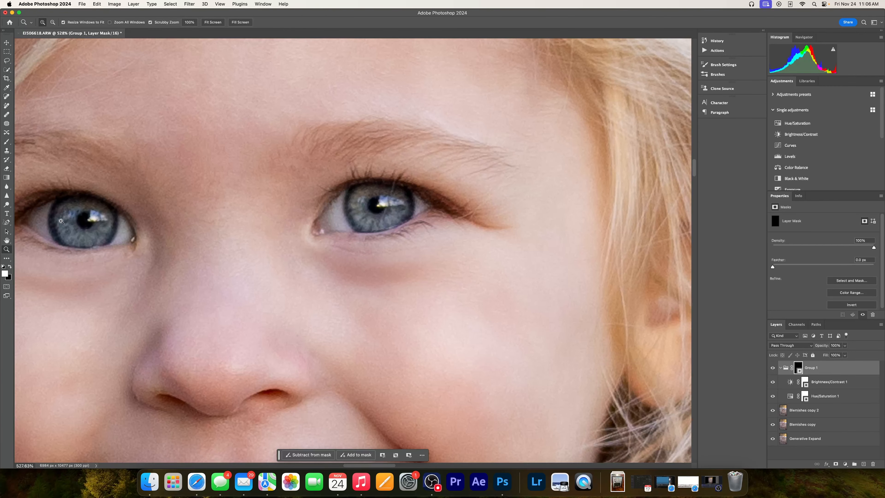
{"action": "key", "text": "b"}
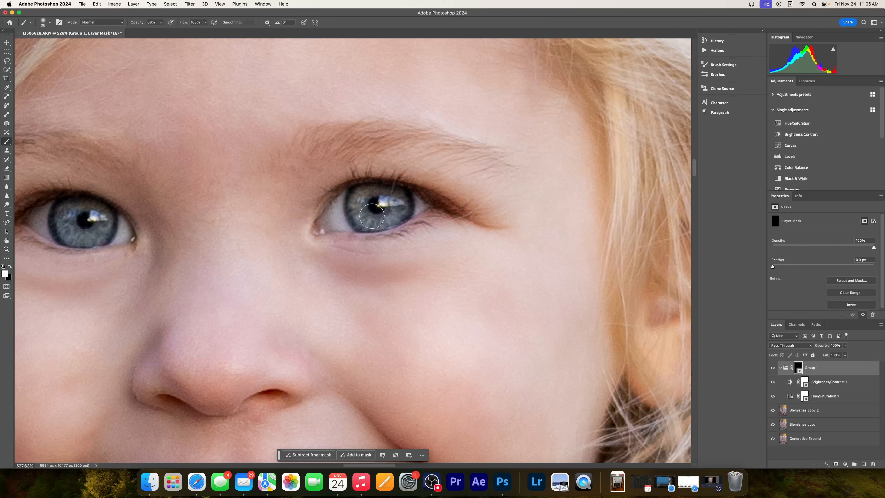
{"action": "key", "text": "bracketleft"}
{"action": "left_click_drag", "start_coordinate": [360, 211], "coordinate": [383, 220]}
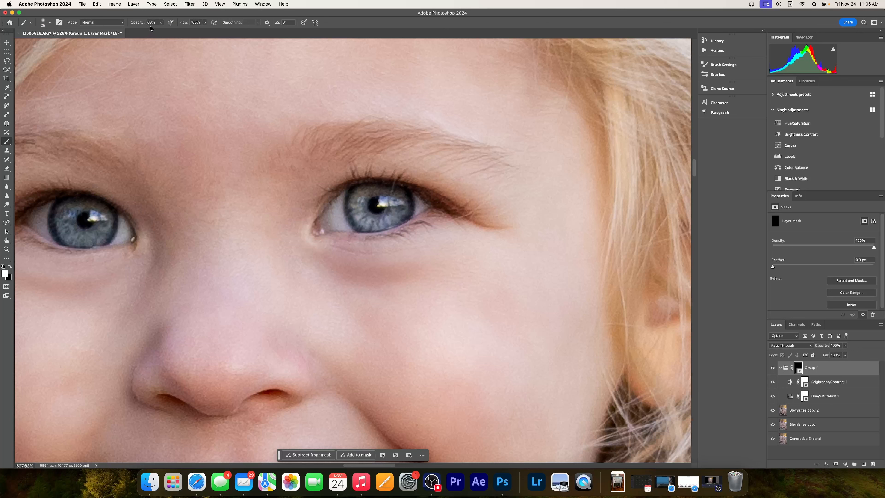
Step: Set the brush opacity to 100% and paint white over the irises of both eyes on the Group 1 mask
{"action": "left_click_drag", "start_coordinate": [135, 24], "coordinate": [164, 24]}
{"action": "mouse_move", "coordinate": [363, 197]}
{"action": "left_mouse_down"}
{"action": "mouse_move", "coordinate": [367, 217]}
{"action": "mouse_move", "coordinate": [388, 215]}
{"action": "mouse_move", "coordinate": [397, 194]}
{"action": "mouse_move", "coordinate": [371, 193]}
{"action": "mouse_move", "coordinate": [403, 214]}
{"action": "mouse_move", "coordinate": [401, 188]}
{"action": "mouse_move", "coordinate": [392, 223]}
{"action": "mouse_move", "coordinate": [377, 225]}
{"action": "left_mouse_up"}
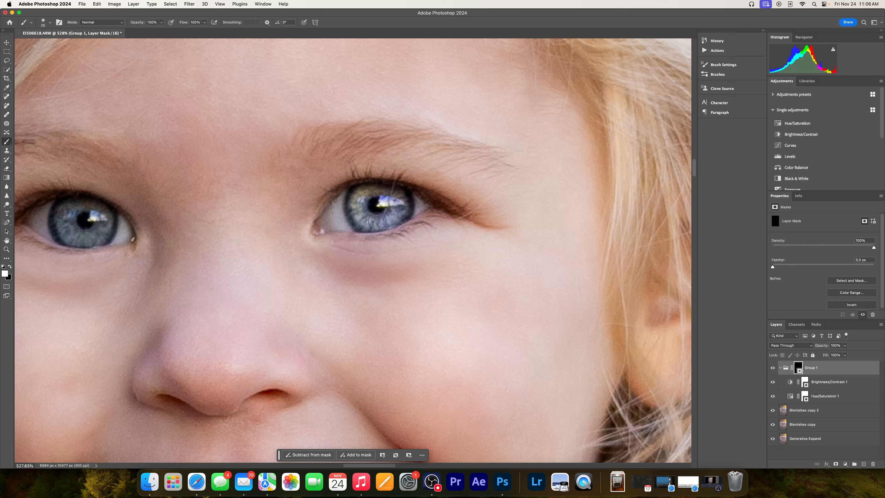
{"action": "mouse_move", "coordinate": [123, 234]}
{"action": "left_mouse_down"}
{"action": "mouse_move", "coordinate": [80, 226]}
{"action": "mouse_move", "coordinate": [104, 232]}
{"action": "mouse_move", "coordinate": [73, 236]}
{"action": "mouse_move", "coordinate": [68, 213]}
{"action": "mouse_move", "coordinate": [102, 219]}
{"action": "left_mouse_up"}
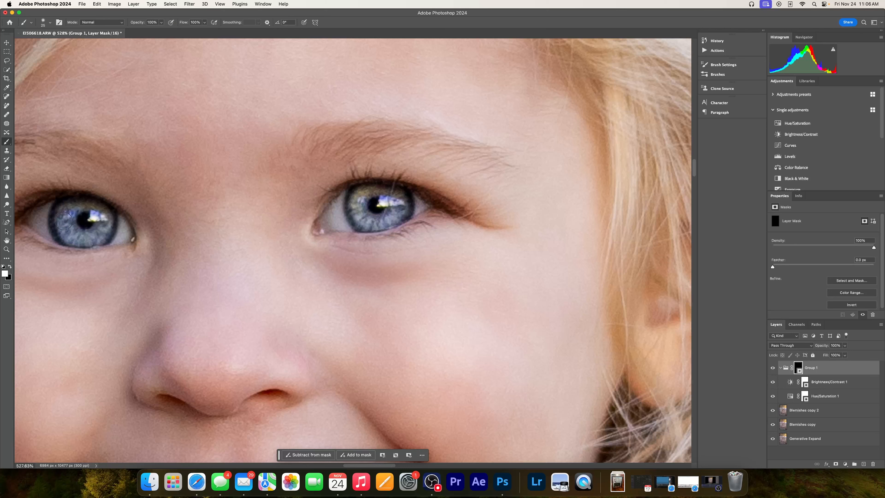
{"action": "mouse_move", "coordinate": [64, 221]}
{"action": "left_mouse_down"}
{"action": "mouse_move", "coordinate": [54, 212]}
{"action": "mouse_move", "coordinate": [58, 234]}
{"action": "mouse_move", "coordinate": [54, 199]}
{"action": "mouse_move", "coordinate": [96, 234]}
{"action": "mouse_move", "coordinate": [101, 224]}
{"action": "left_mouse_up"}
{"action": "key", "text": "z"}
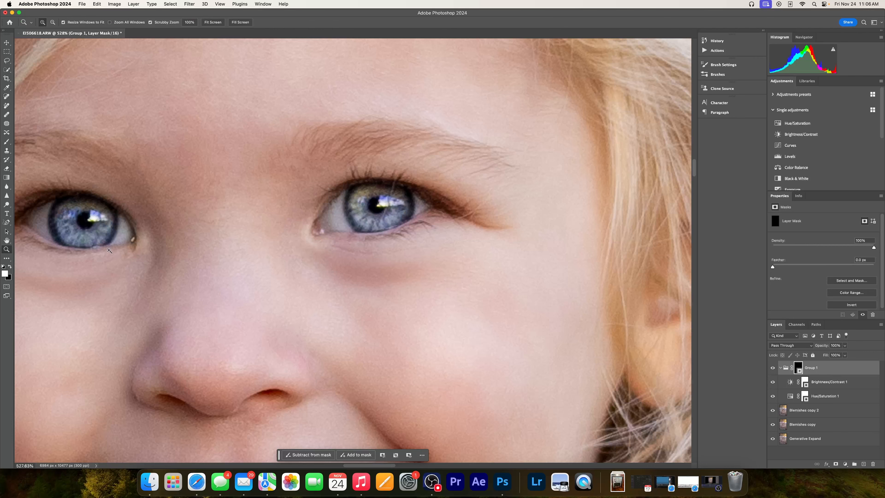
Step: Compare the eyes with the Group 1 adjustments hidden and shown
{"action": "left_click_drag", "start_coordinate": [380, 245], "coordinate": [370, 239]}
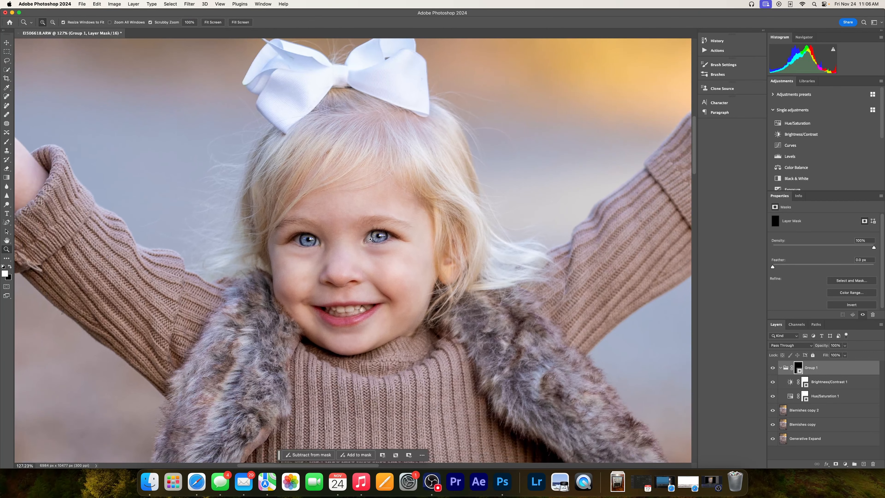
{"action": "left_click", "coordinate": [773, 369]}
{"action": "left_click", "coordinate": [773, 369]}
{"action": "left_click", "coordinate": [773, 368]}
{"action": "left_click", "coordinate": [773, 368]}
{"action": "key", "text": "super+0"}
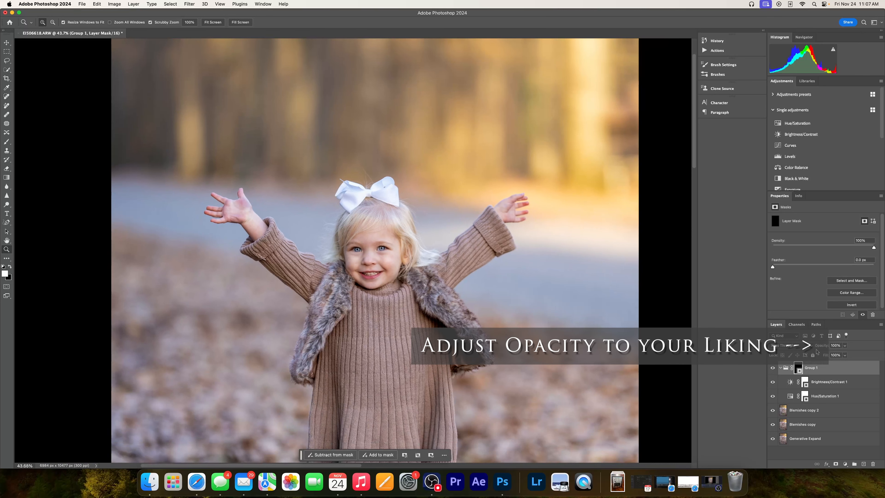
Step: Lower Group 1's opacity to 18% and compare the child's eyes with the group hidden and shown
{"action": "left_click_drag", "start_coordinate": [824, 348], "coordinate": [804, 347]}
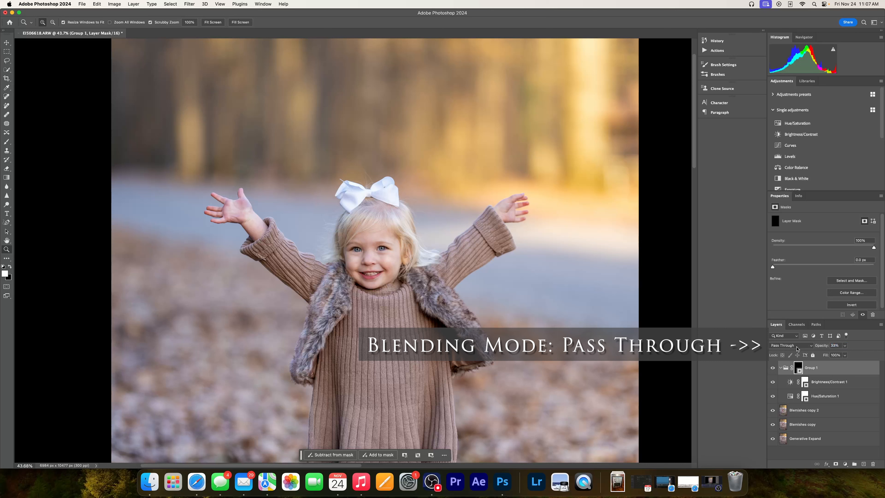
{"action": "left_click_drag", "start_coordinate": [822, 347], "coordinate": [817, 348]}
{"action": "left_click", "coordinate": [773, 368]}
{"action": "left_click", "coordinate": [773, 368]}
{"action": "left_click_drag", "start_coordinate": [379, 246], "coordinate": [428, 257]}
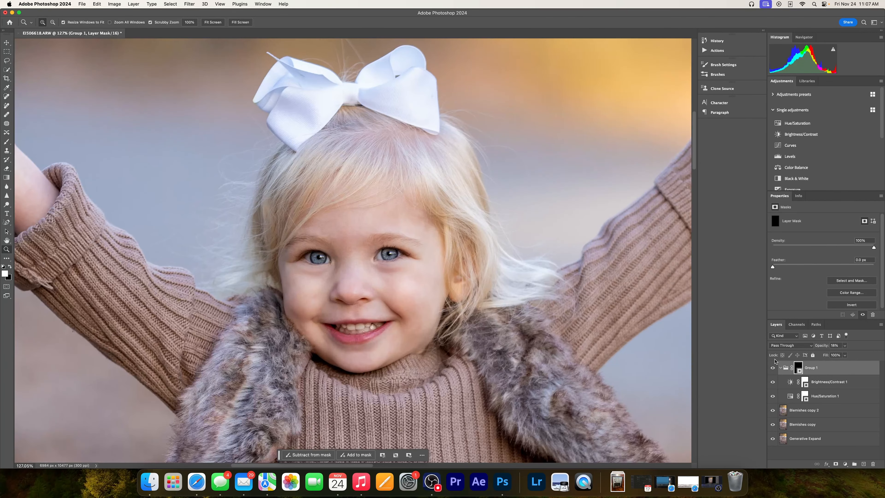
{"action": "left_click", "coordinate": [772, 368]}
{"action": "left_click", "coordinate": [772, 368]}
Step: Raise Group 1's opacity to 36%, checking the eyes with the group hidden and shown
{"action": "left_click_drag", "start_coordinate": [818, 345], "coordinate": [820, 346]}
{"action": "left_click", "coordinate": [772, 368]}
{"action": "left_click", "coordinate": [773, 368]}
{"action": "left_click", "coordinate": [773, 368]}
{"action": "left_click", "coordinate": [772, 368]}
{"action": "left_click_drag", "start_coordinate": [820, 347], "coordinate": [821, 346]}
{"action": "key", "text": "super+0"}
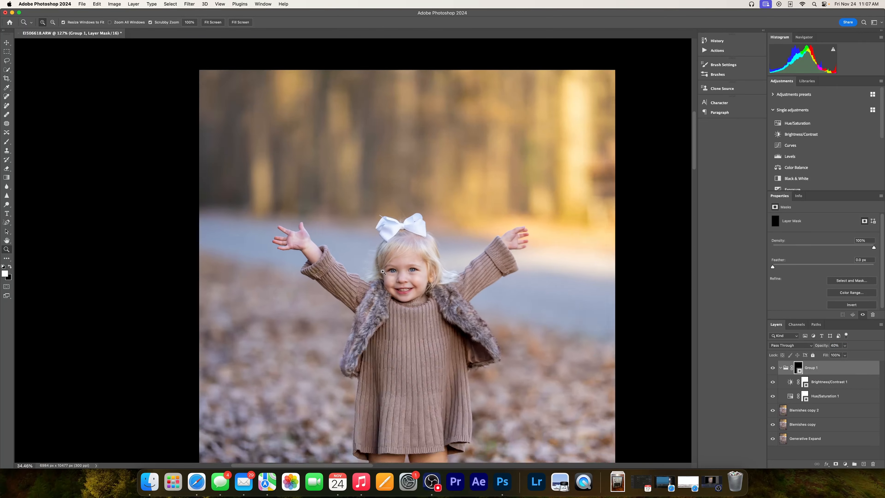
{"action": "left_click", "coordinate": [772, 367]}
{"action": "left_click", "coordinate": [772, 368]}
{"action": "left_click_drag", "start_coordinate": [408, 271], "coordinate": [417, 289]}
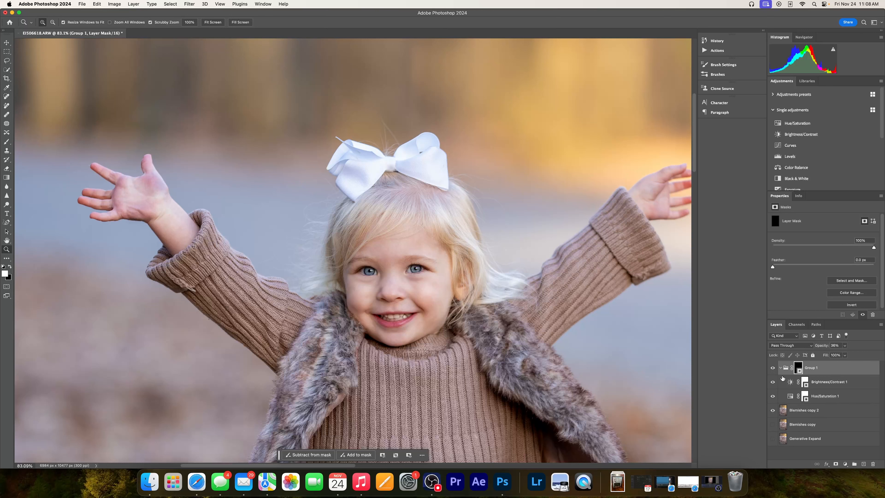
Step: Collapse Group 1 and merge it with the Blemishes copy 2 layer
{"action": "left_click", "coordinate": [780, 368]}
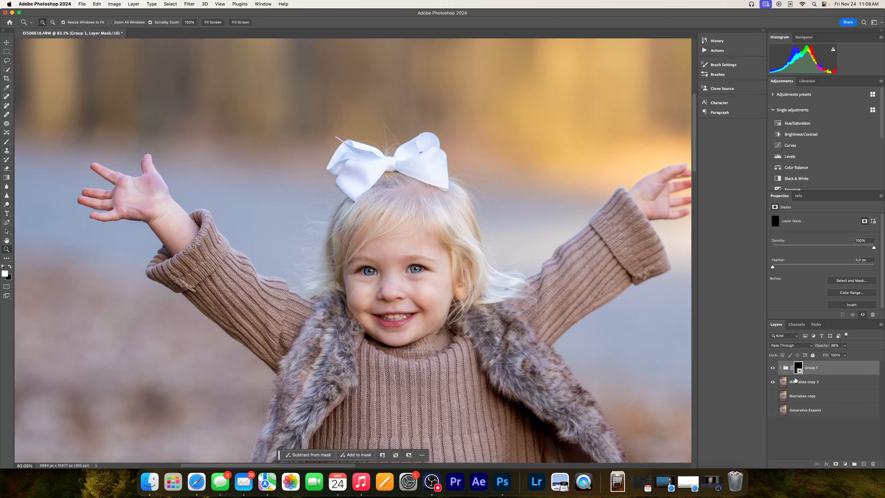
{"action": "left_click", "coordinate": [795, 381], "text": "shift"}
{"action": "key", "text": "super+e"}
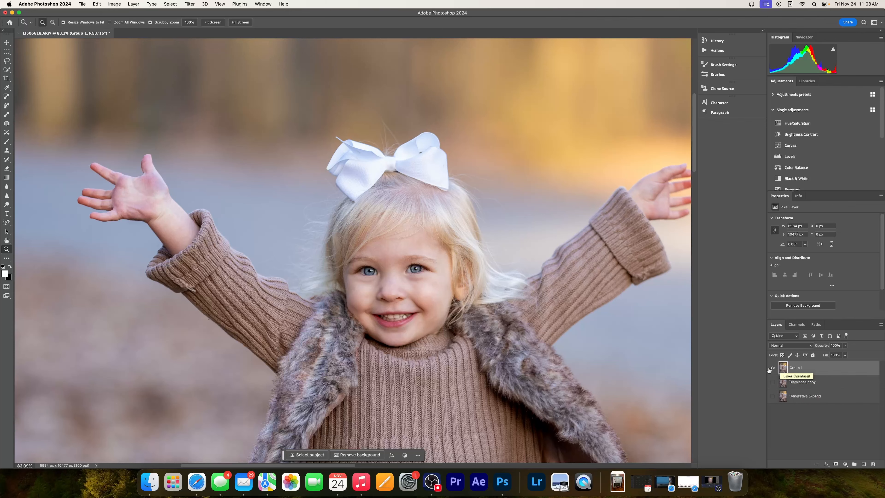
Step: Compare the merged Group 1 layer with the Generative Expand layer, at full view and close up on the child
{"action": "mouse_move", "coordinate": [439, 279]}
{"action": "left_mouse_down"}
{"action": "mouse_move", "coordinate": [386, 279]}
{"action": "mouse_move", "coordinate": [441, 280]}
{"action": "left_mouse_up"}
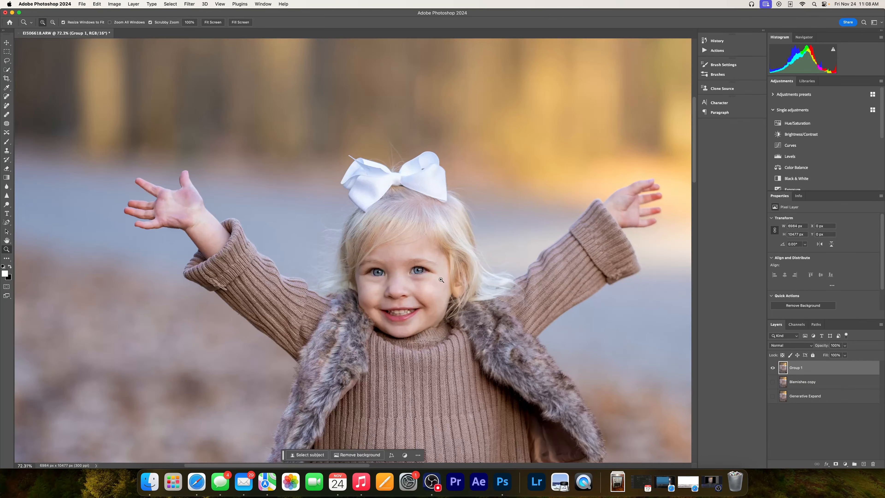
{"action": "right_click", "coordinate": [445, 278]}
{"action": "left_click", "coordinate": [460, 283]}
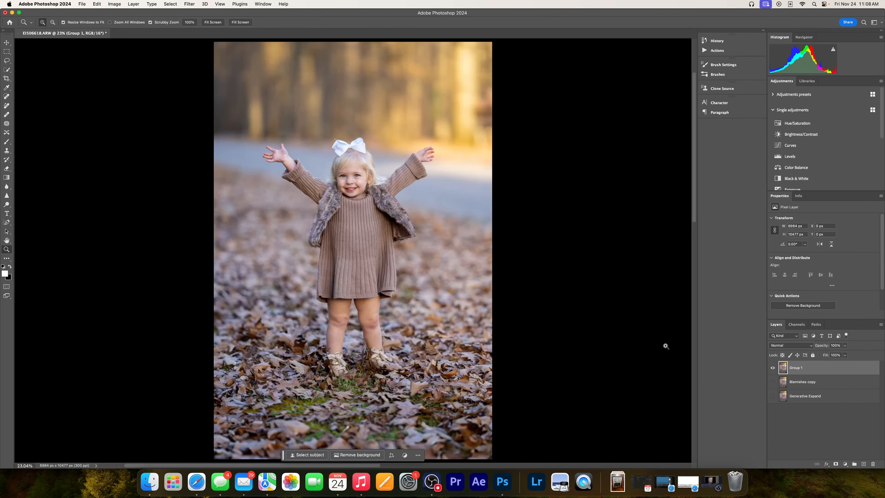
{"action": "left_click", "coordinate": [772, 368]}
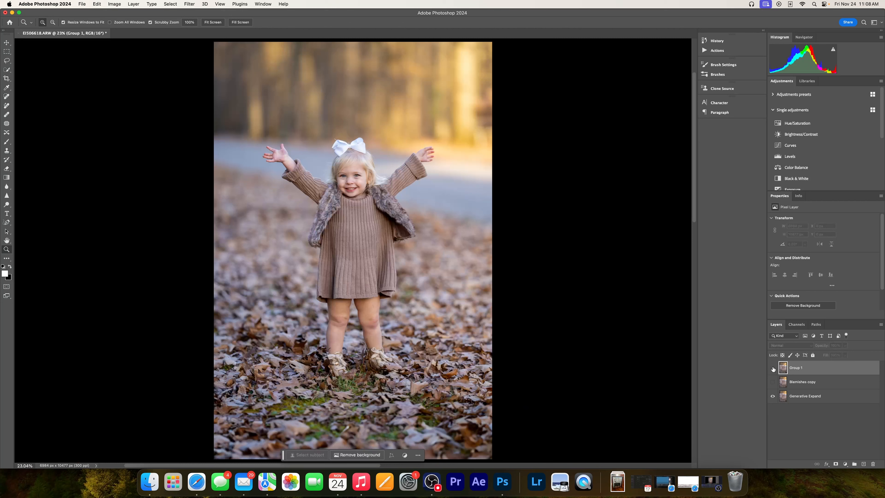
{"action": "left_click", "coordinate": [772, 367]}
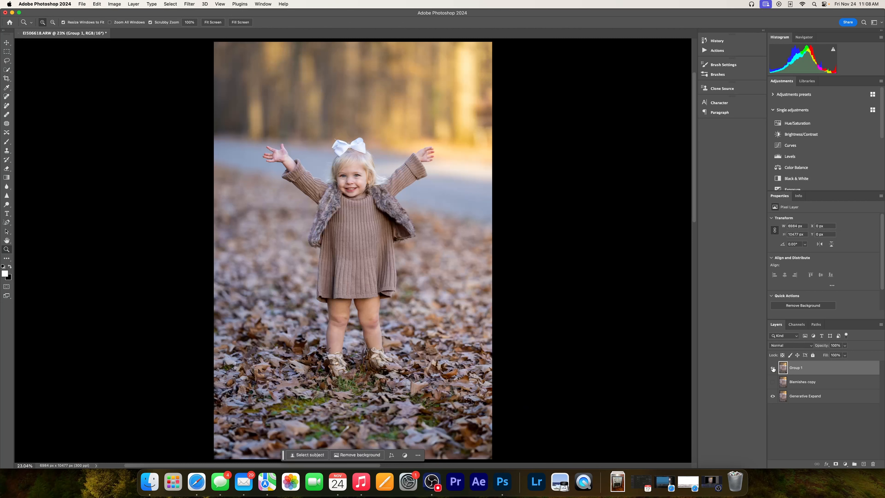
{"action": "left_click", "coordinate": [772, 368]}
{"action": "left_click", "coordinate": [772, 368]}
{"action": "left_click", "coordinate": [355, 174]}
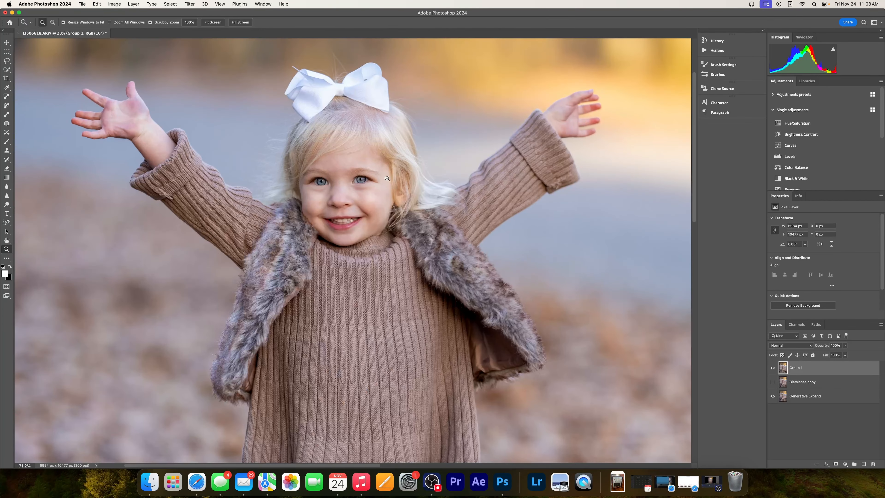
{"action": "left_click", "coordinate": [772, 368]}
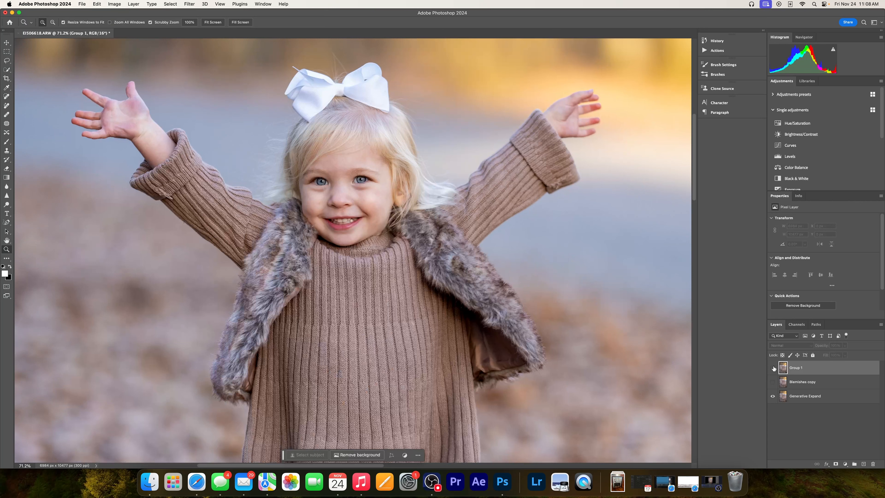
{"action": "left_click", "coordinate": [772, 368]}
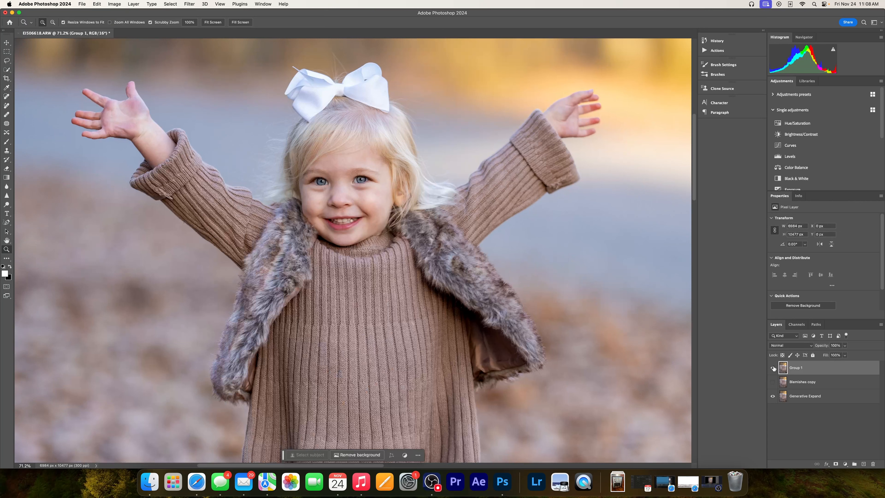
{"action": "right_click", "coordinate": [452, 259]}
{"action": "left_click", "coordinate": [464, 259]}
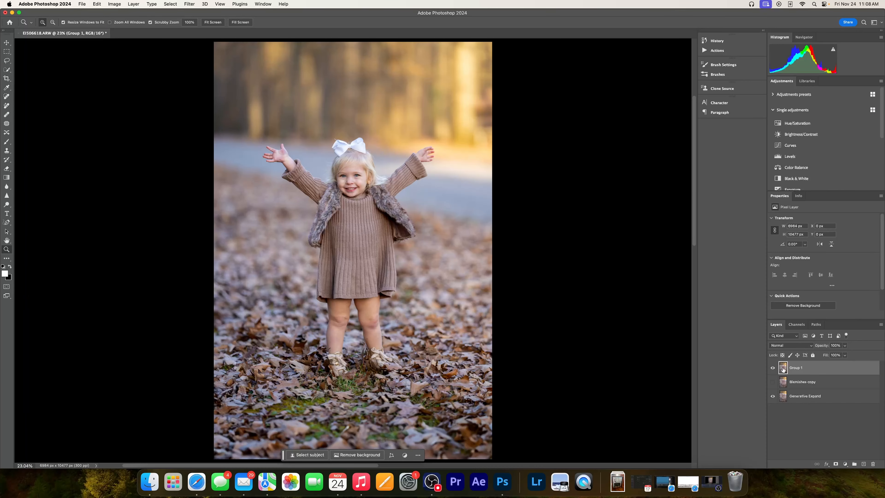
Step: Select the child with Select Subject and check the selection outline around both raised hands
{"action": "left_click", "coordinate": [172, 5]}
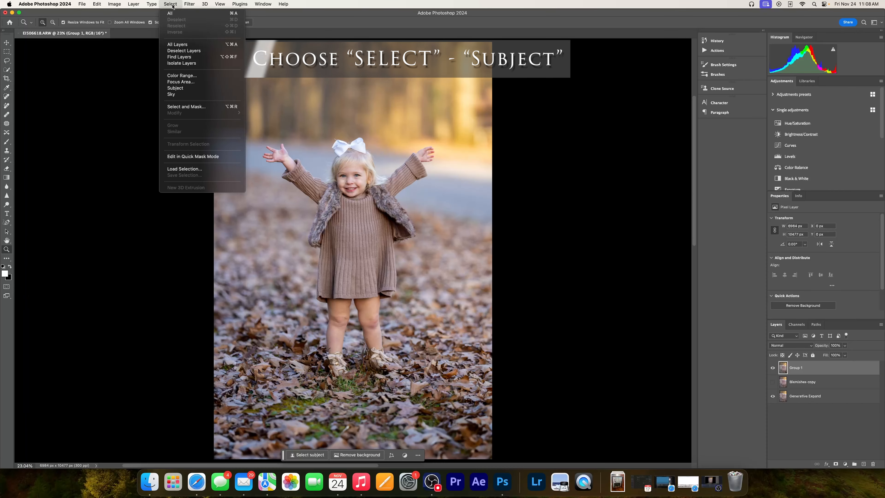
{"action": "left_click", "coordinate": [180, 89]}
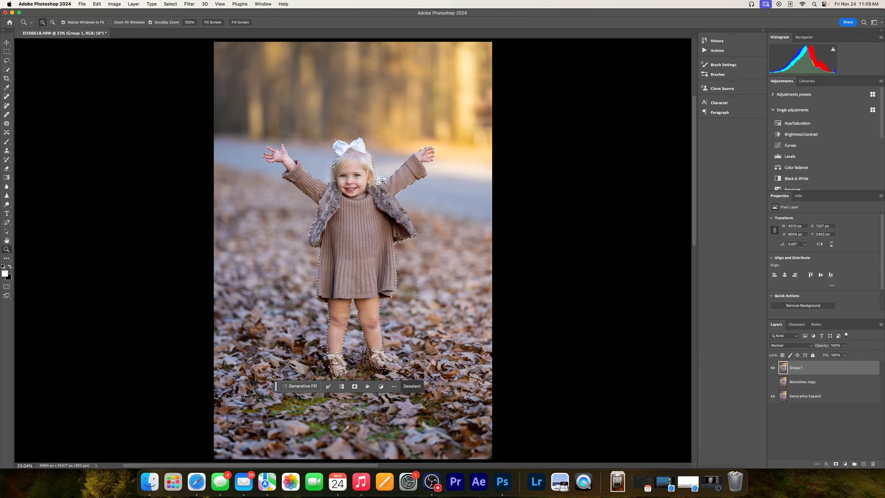
{"action": "left_click_drag", "start_coordinate": [437, 163], "coordinate": [487, 149]}
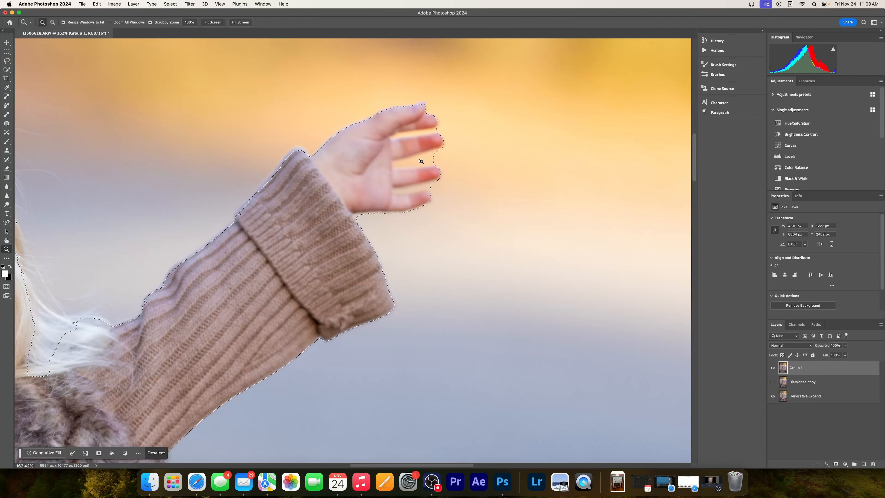
{"action": "left_click_drag", "start_coordinate": [416, 136], "coordinate": [154, 258]}
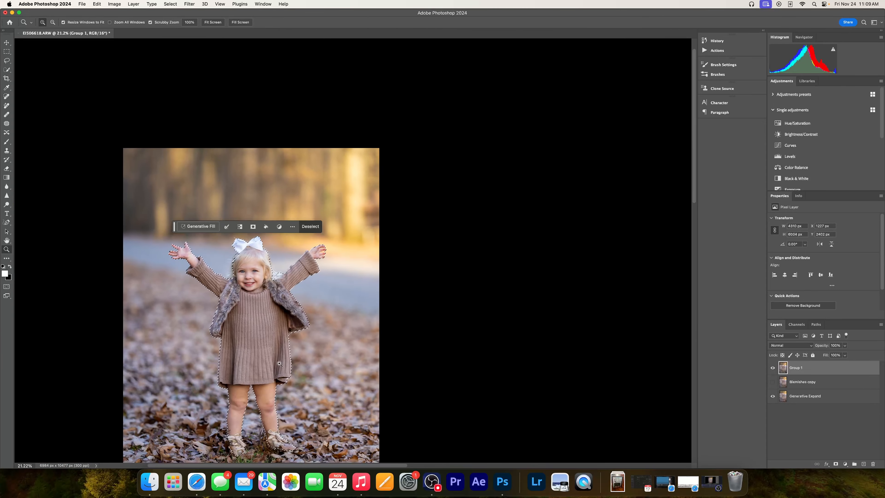
{"action": "left_click_drag", "start_coordinate": [278, 356], "coordinate": [348, 308]}
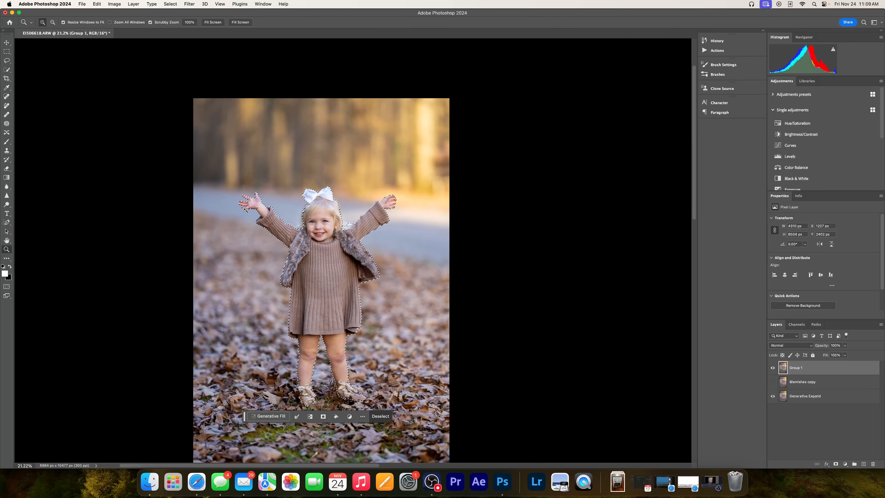
{"action": "left_click_drag", "start_coordinate": [253, 199], "coordinate": [330, 206]}
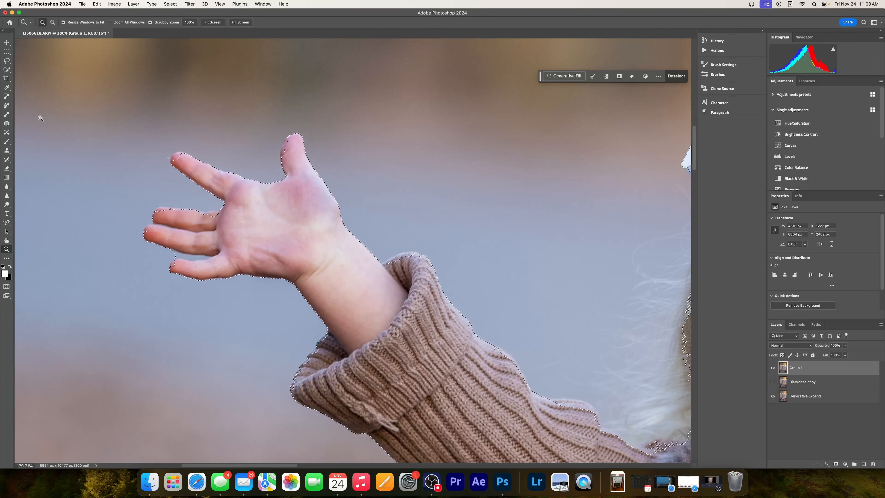
Step: With the Quick Selection tool, subtract the background between the two lowest fingers of the child's right hand from the selection
{"action": "left_click", "coordinate": [6, 69]}
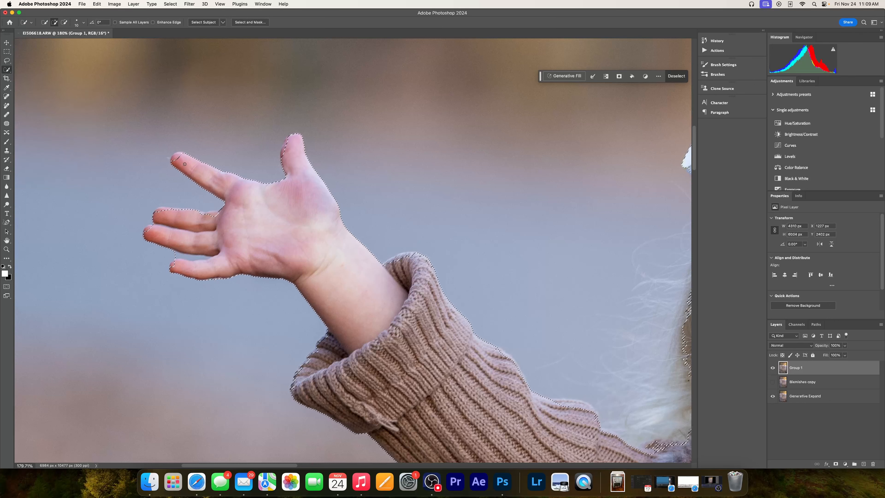
{"action": "key", "text": "alt"}
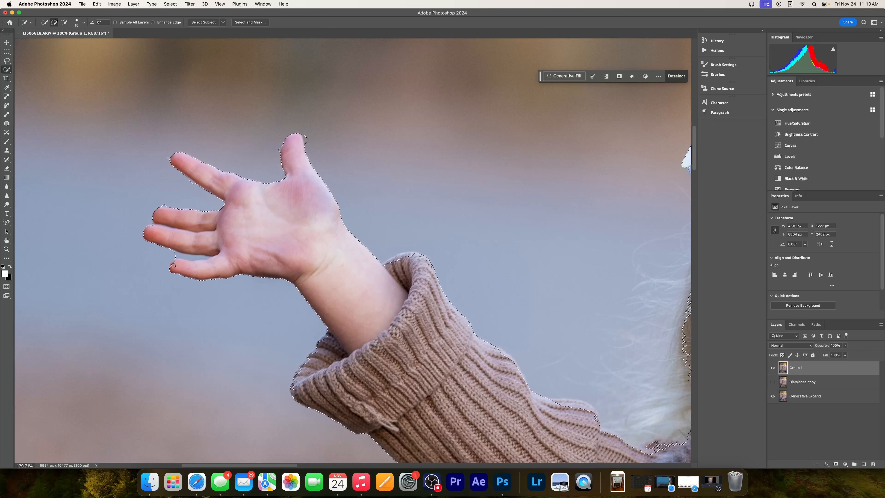
{"action": "left_click", "coordinate": [6, 249]}
{"action": "left_click_drag", "start_coordinate": [186, 252], "coordinate": [215, 253]}
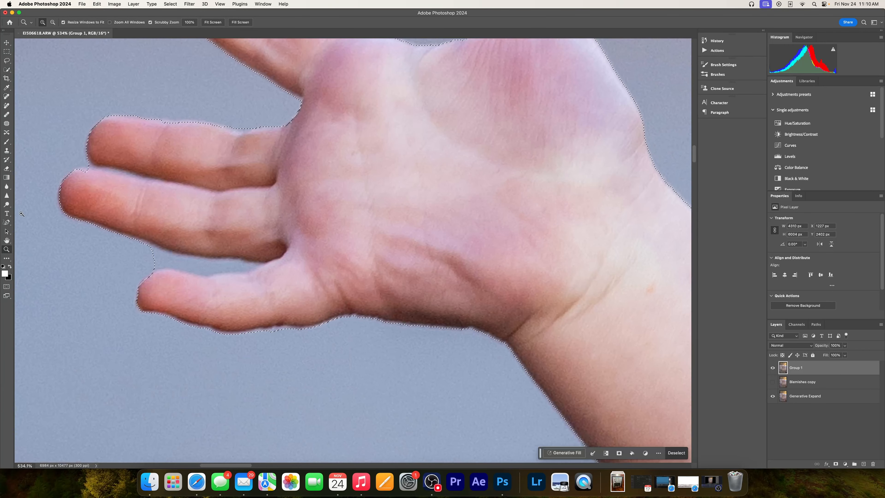
{"action": "key", "text": "alt"}
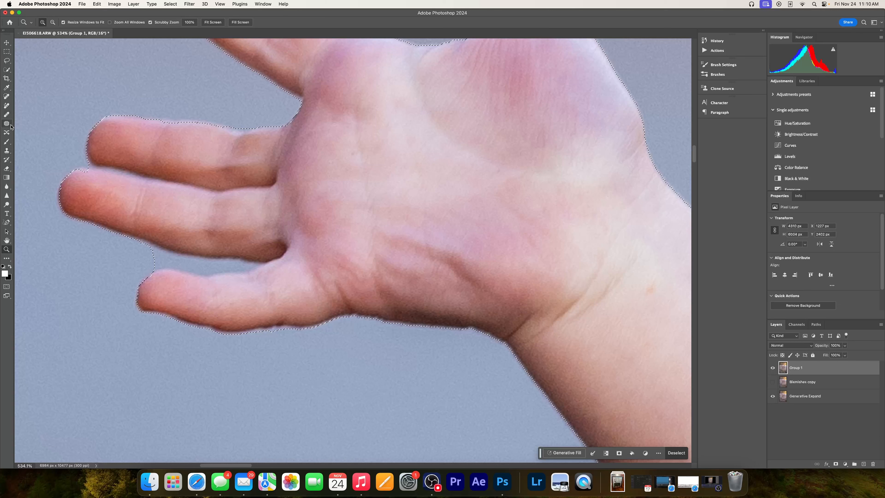
{"action": "left_click", "coordinate": [9, 71]}
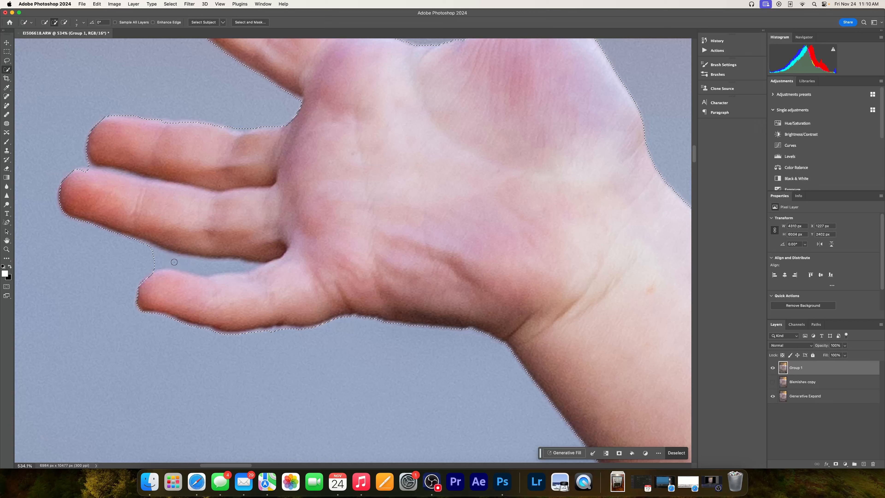
{"action": "key", "text": "alt"}
{"action": "left_click_drag", "start_coordinate": [199, 265], "coordinate": [238, 265]}
{"action": "left_click", "coordinate": [238, 266], "text": "alt"}
{"action": "left_click_drag", "start_coordinate": [238, 265], "coordinate": [247, 265]}
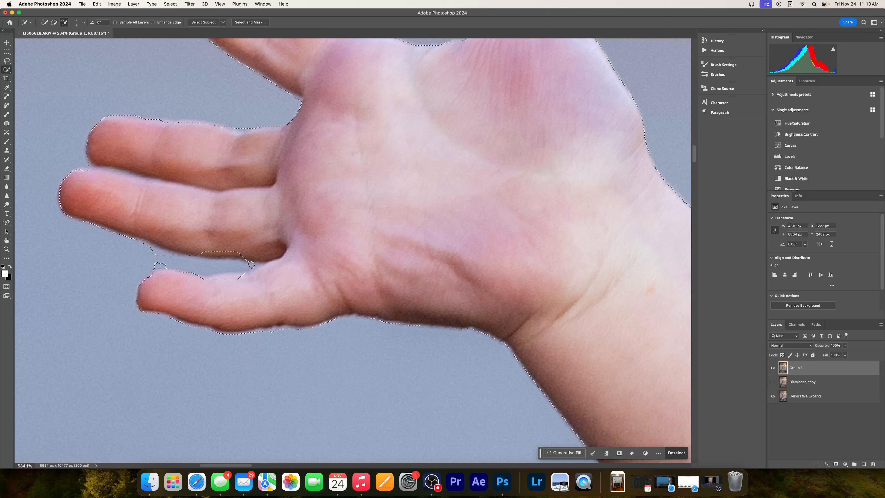
{"action": "left_click_drag", "start_coordinate": [175, 268], "coordinate": [180, 261]}
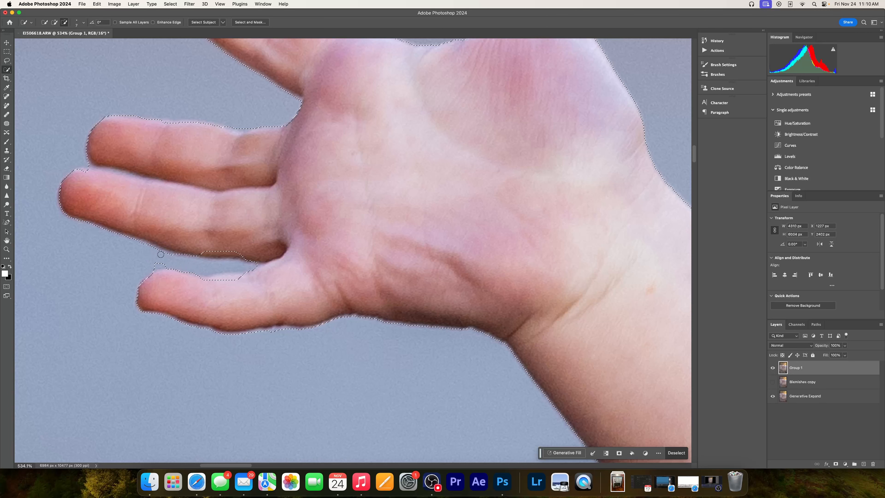
{"action": "left_click_drag", "start_coordinate": [158, 265], "coordinate": [83, 271], "text": "alt"}
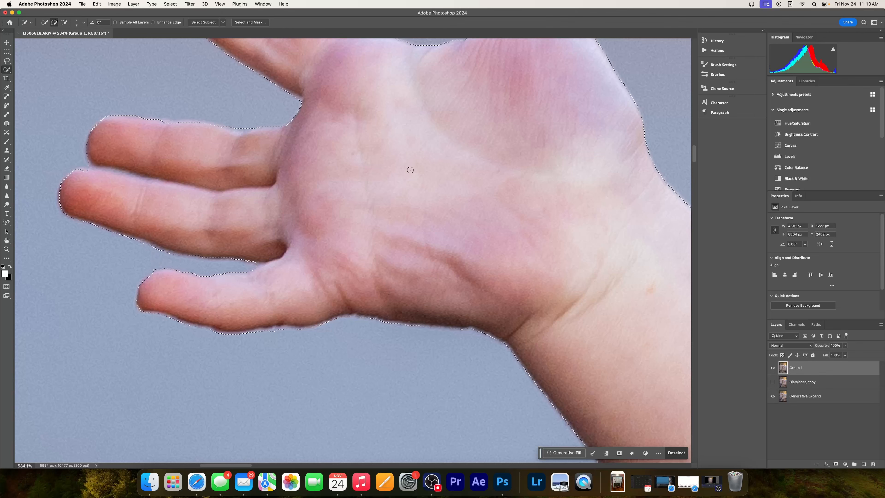
Step: Enlarge the Quick Selection brush and add the missed hair below the bow, on the child's right side of the head, to the selection
{"action": "left_click_drag", "start_coordinate": [463, 160], "coordinate": [326, 233]}
{"action": "key", "text": "z"}
{"action": "left_click_drag", "start_coordinate": [503, 246], "coordinate": [431, 246]}
{"action": "left_click_drag", "start_coordinate": [629, 253], "coordinate": [379, 223]}
{"action": "left_click_drag", "start_coordinate": [367, 187], "coordinate": [418, 186]}
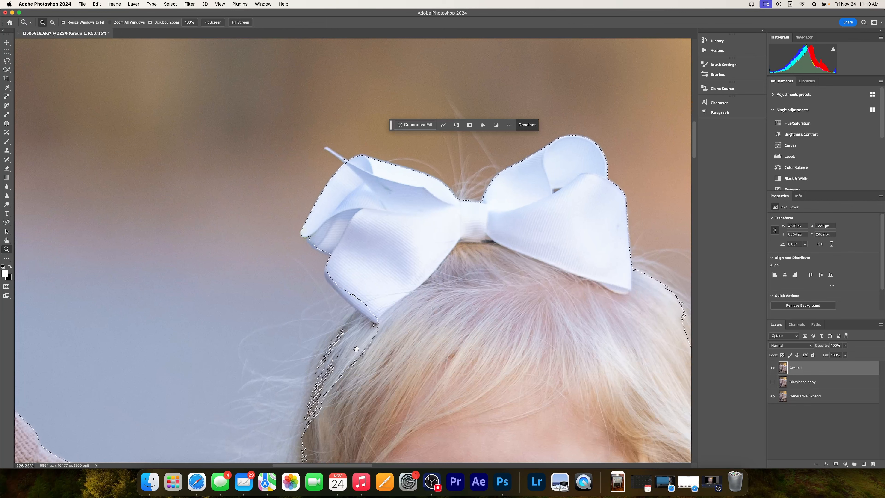
{"action": "scroll", "coordinate": [392, 330], "scroll_direction": "down", "scroll_amount": 5}
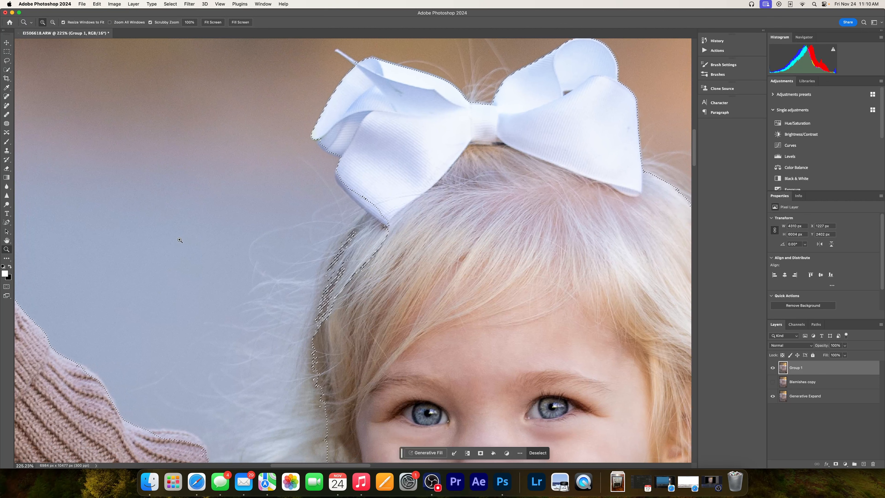
{"action": "key", "text": "w"}
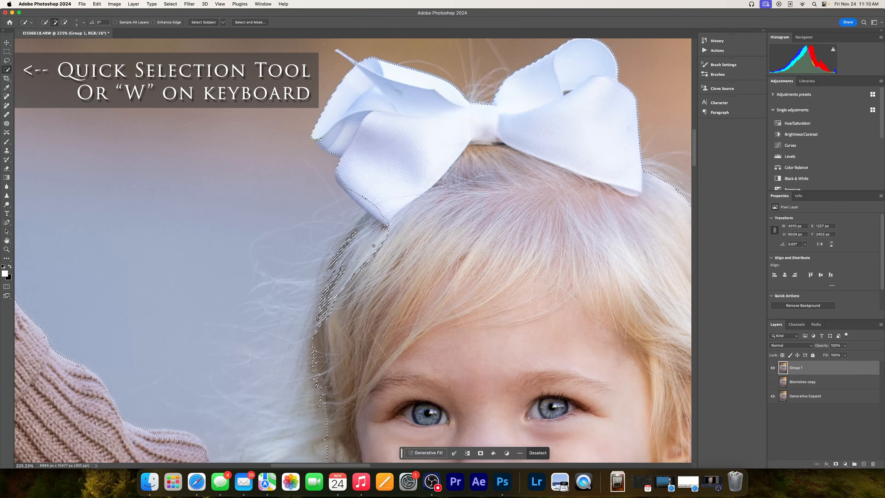
{"action": "key", "text": "bracketright"}
{"action": "key", "text": "bracketright"}
{"action": "key", "text": "bracketright"}
{"action": "key", "text": "bracketright"}
{"action": "key", "text": "bracketright"}
{"action": "key", "text": "bracketright"}
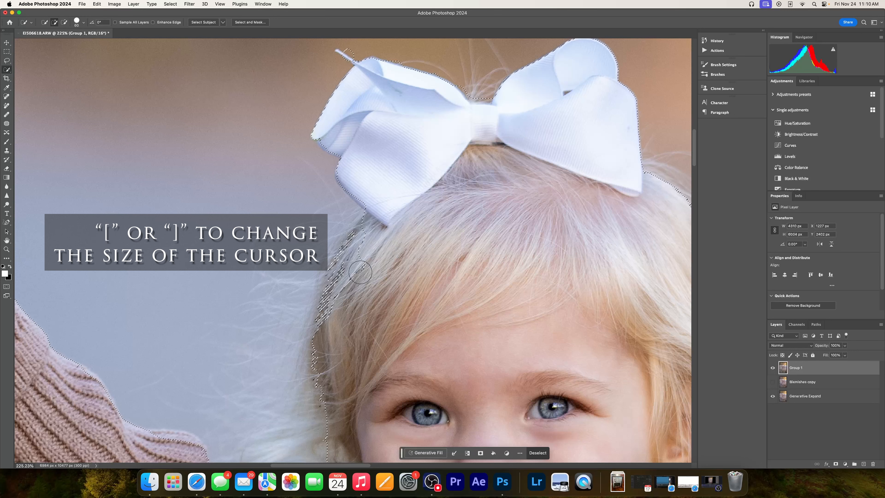
{"action": "left_click_drag", "start_coordinate": [360, 272], "coordinate": [339, 285]}
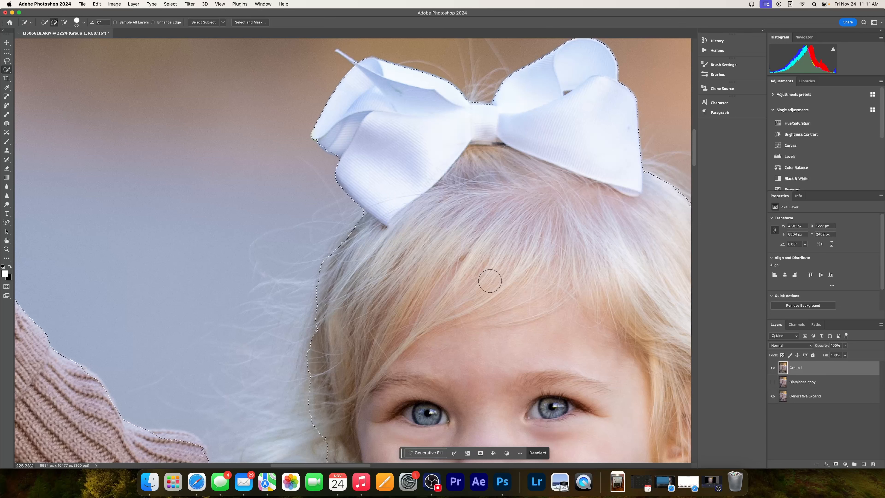
Step: Add the missed loose hair on the child's left side, beside the ear and shoulder, to the selection
{"action": "left_click_drag", "start_coordinate": [522, 240], "coordinate": [282, 159]}
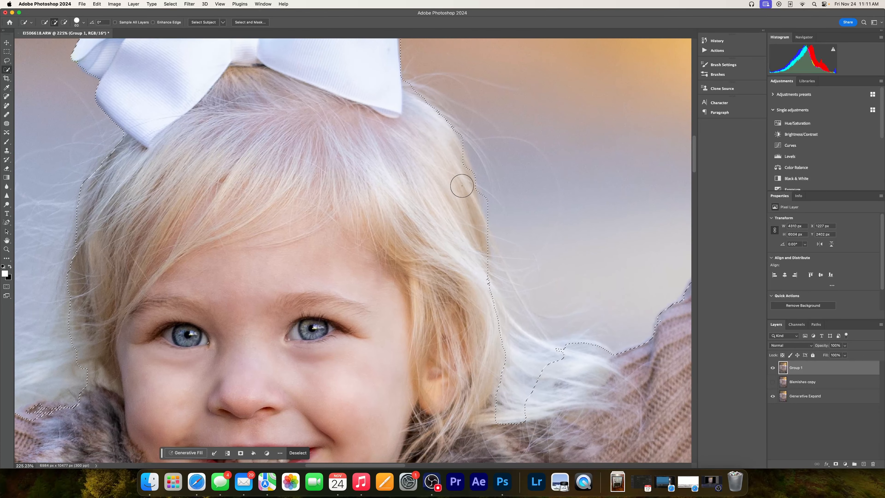
{"action": "left_click_drag", "start_coordinate": [436, 305], "coordinate": [370, 163]}
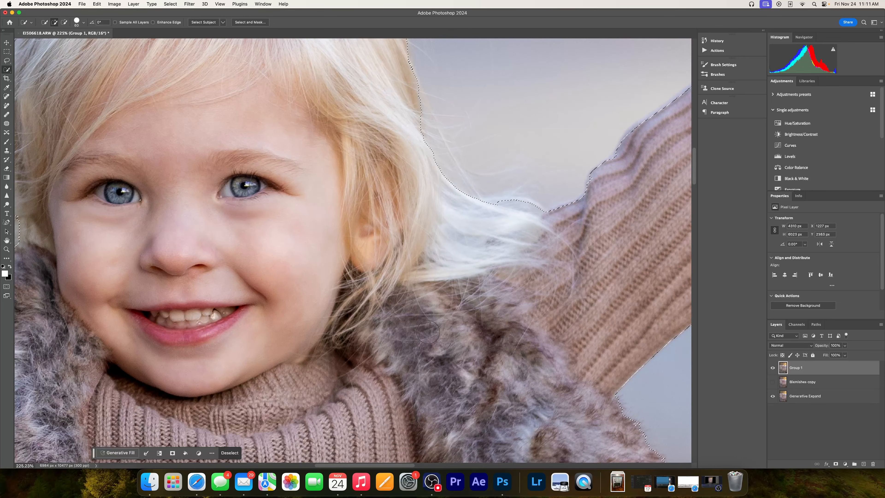
Step: Shrink the Quick Selection brush and subtract the background gaps between the lower fingers of the child's left hand from the selection
{"action": "mouse_move", "coordinate": [302, 370]}
{"action": "left_mouse_down"}
{"action": "mouse_move", "coordinate": [349, 233]}
{"action": "mouse_move", "coordinate": [291, 42]}
{"action": "left_mouse_up"}
{"action": "left_click_drag", "start_coordinate": [526, 428], "coordinate": [365, 314]}
{"action": "left_click_drag", "start_coordinate": [448, 272], "coordinate": [412, 391]}
{"action": "left_click_drag", "start_coordinate": [456, 73], "coordinate": [386, 312]}
{"action": "left_click_drag", "start_coordinate": [412, 181], "coordinate": [352, 310]}
{"action": "mouse_move", "coordinate": [533, 121]}
{"action": "left_mouse_down"}
{"action": "mouse_move", "coordinate": [429, 204]}
{"action": "mouse_move", "coordinate": [377, 286]}
{"action": "left_mouse_up"}
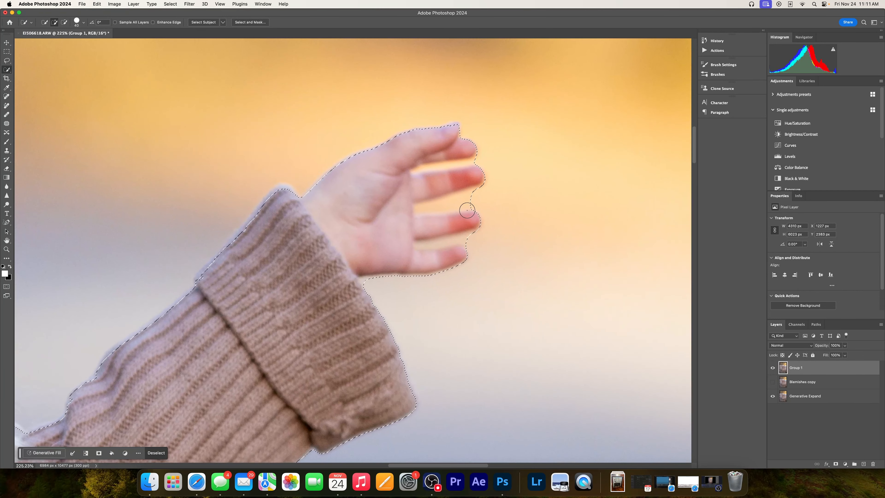
{"action": "key", "text": "bracketleft"}
{"action": "key", "text": "bracketleft"}
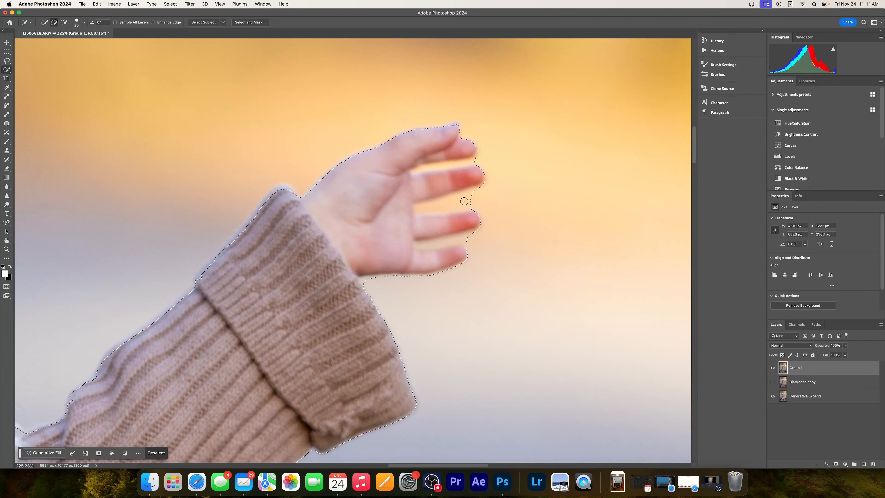
{"action": "key", "text": "alt"}
{"action": "left_click_drag", "start_coordinate": [416, 209], "coordinate": [516, 215]}
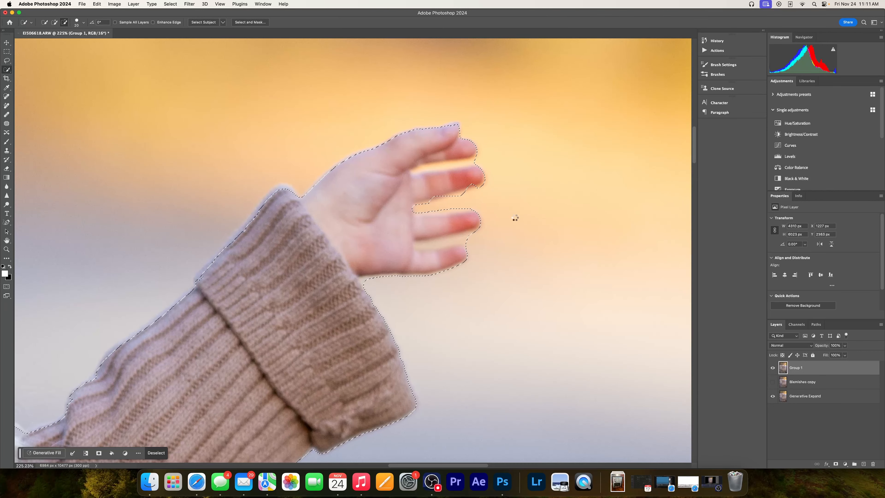
{"action": "key", "text": "alt"}
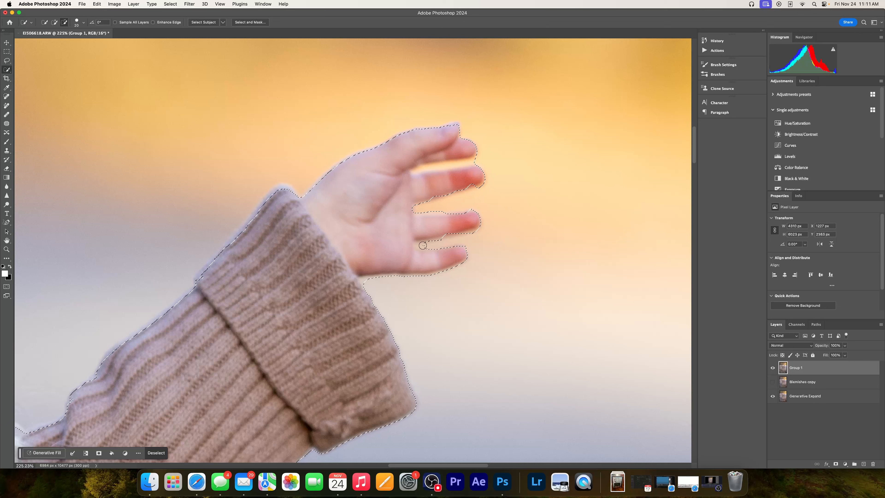
{"action": "left_click_drag", "start_coordinate": [427, 242], "coordinate": [465, 240]}
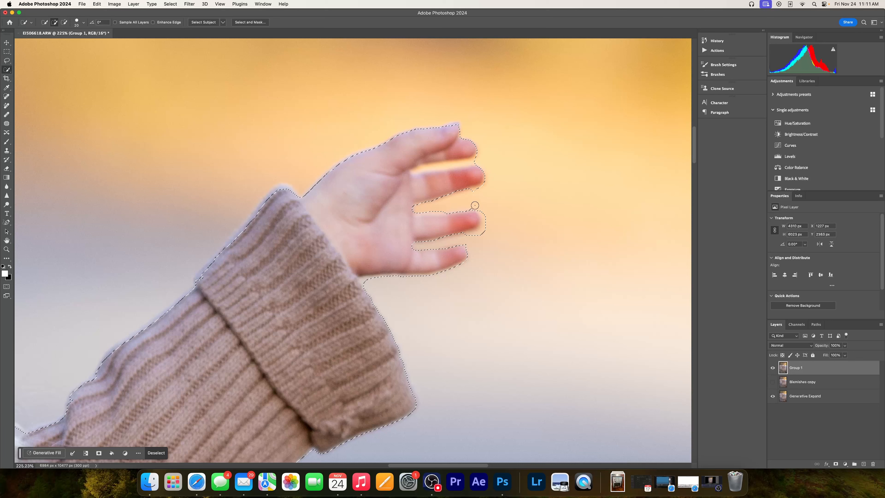
Step: Subtract the gap between the upper fingers of the left hand and clean up the selection edge around the fingertips
{"action": "key", "text": "alt"}
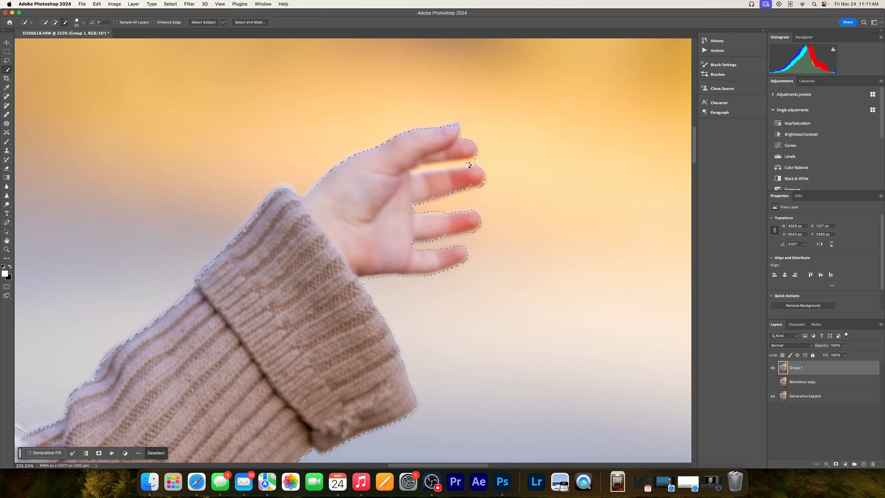
{"action": "key", "text": "alt"}
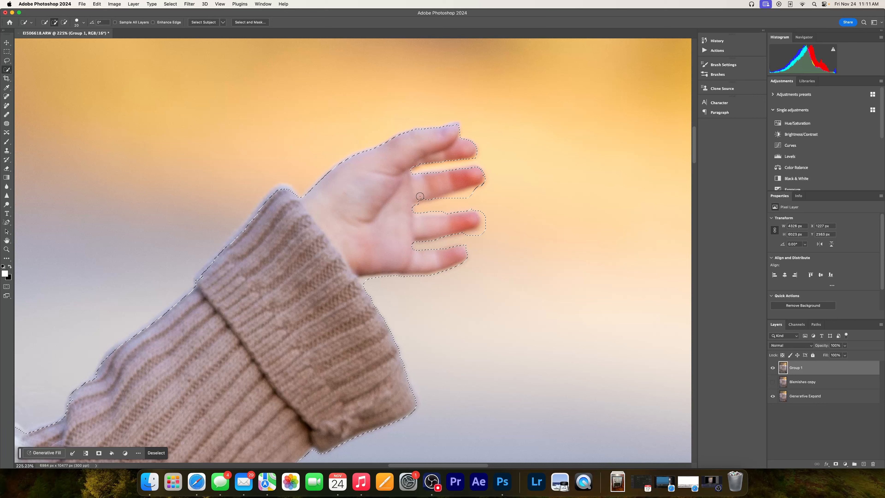
{"action": "left_click_drag", "start_coordinate": [482, 197], "coordinate": [467, 197]}
{"action": "left_click_drag", "start_coordinate": [479, 178], "coordinate": [474, 199]}
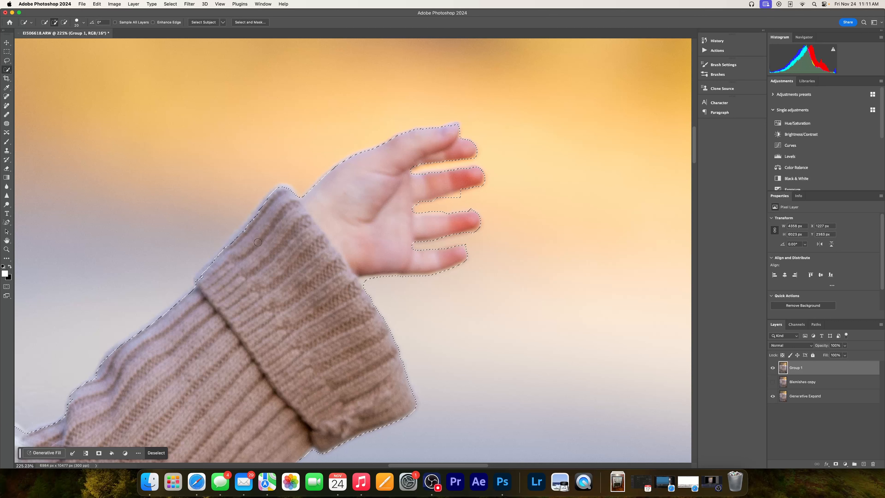
Step: Check the selection outline along the child's left arm, vest, dress and leg down to the shoe
{"action": "scroll", "coordinate": [345, 277], "scroll_direction": "down", "scroll_amount": 10}
{"action": "scroll", "coordinate": [345, 277], "scroll_direction": "left", "scroll_amount": 10}
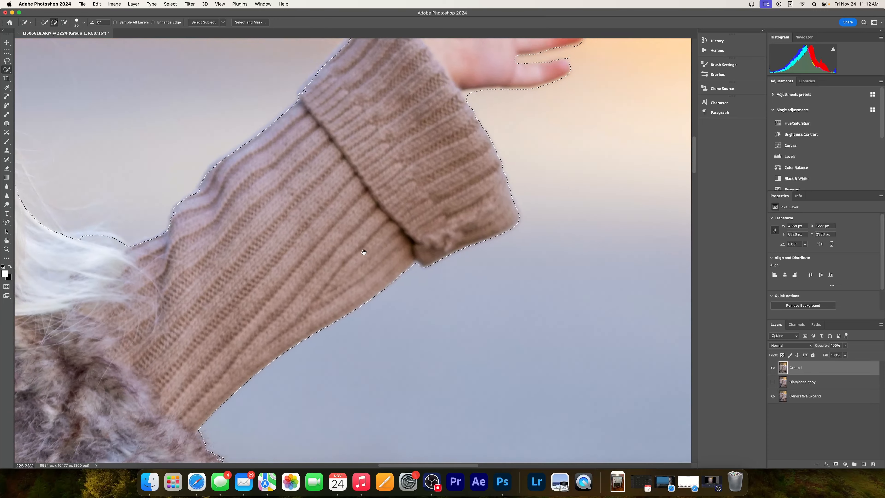
{"action": "scroll", "coordinate": [323, 209], "scroll_direction": "down", "scroll_amount": 10}
{"action": "scroll", "coordinate": [399, 273], "scroll_direction": "right", "scroll_amount": 4}
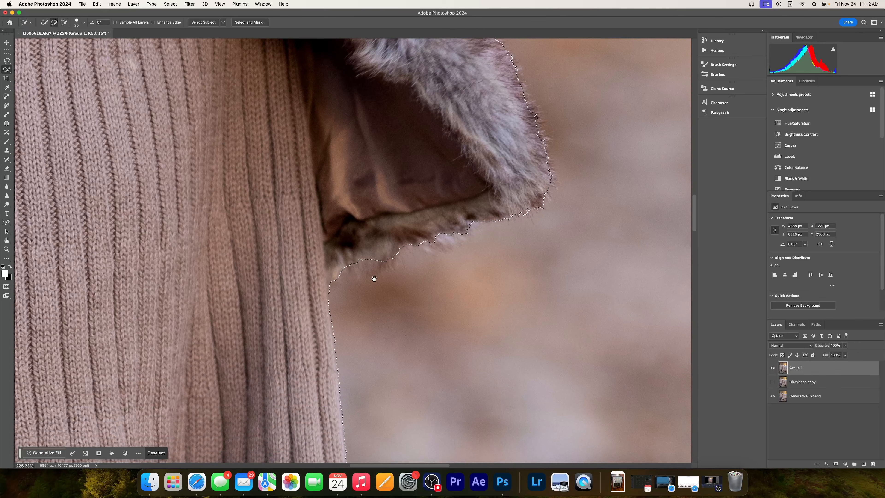
{"action": "scroll", "coordinate": [274, 297], "scroll_direction": "down", "scroll_amount": 10}
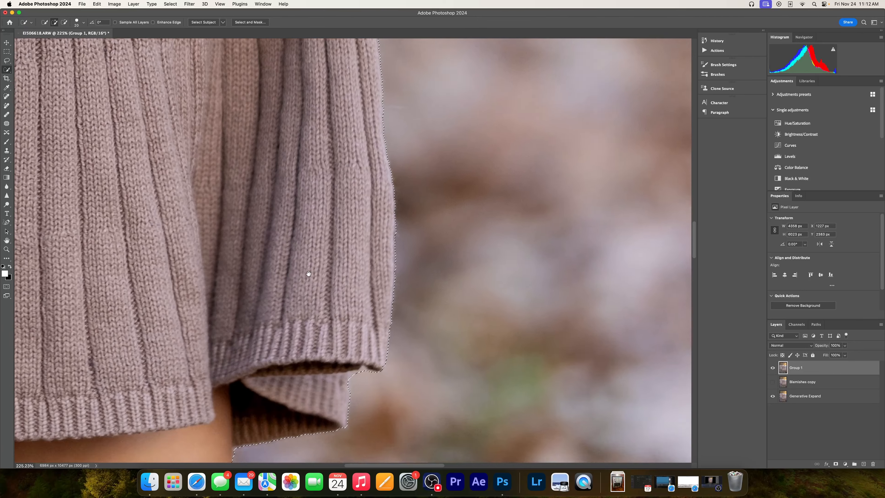
{"action": "scroll", "coordinate": [316, 209], "scroll_direction": "left", "scroll_amount": 2}
{"action": "scroll", "coordinate": [377, 193], "scroll_direction": "down", "scroll_amount": 15}
{"action": "scroll", "coordinate": [296, 210], "scroll_direction": "left", "scroll_amount": 2}
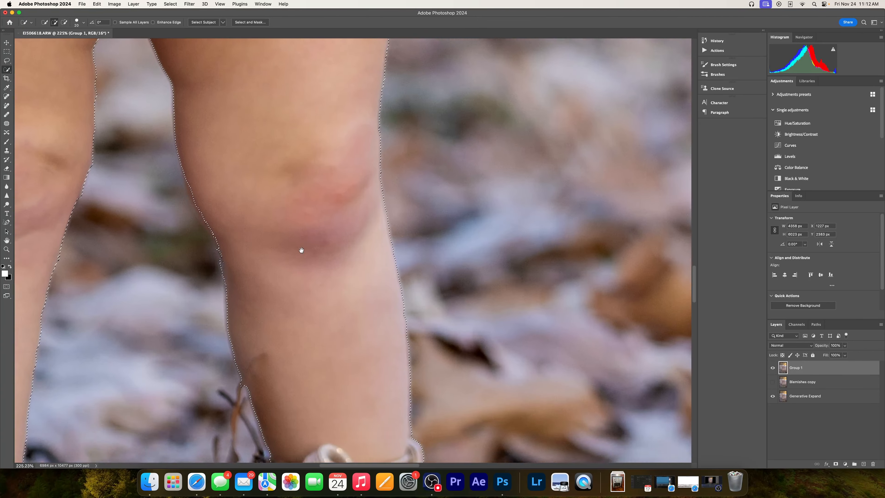
{"action": "scroll", "coordinate": [314, 228], "scroll_direction": "down", "scroll_amount": 10}
{"action": "scroll", "coordinate": [330, 244], "scroll_direction": "right", "scroll_amount": 2}
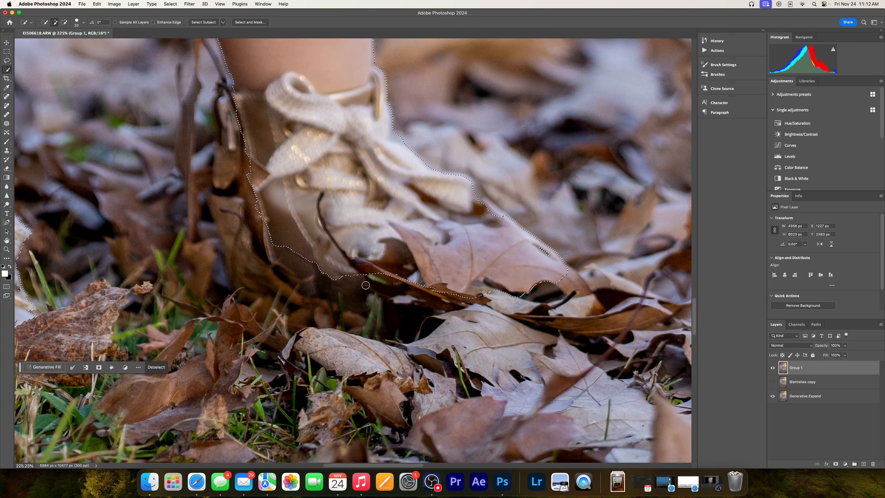
Step: Extend the selection around both shoes to include their missed edges and the leaves touching them
{"action": "left_click_drag", "start_coordinate": [365, 285], "coordinate": [271, 252]}
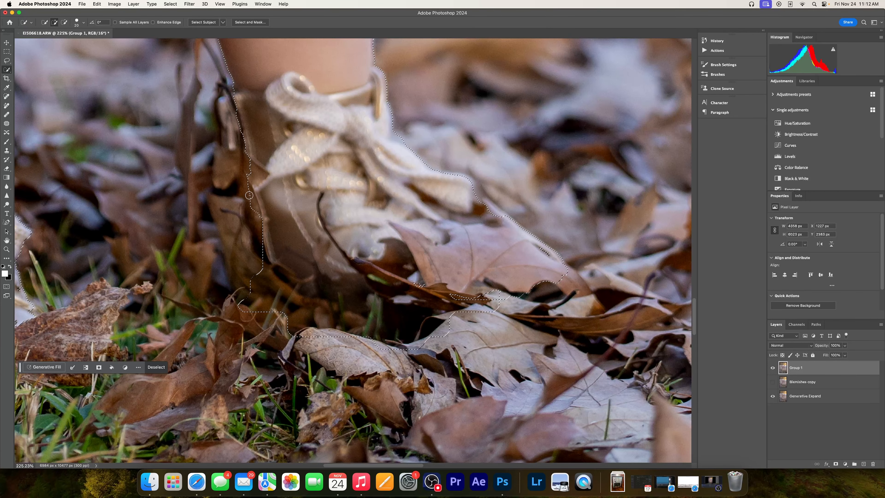
{"action": "left_click", "coordinate": [401, 276]}
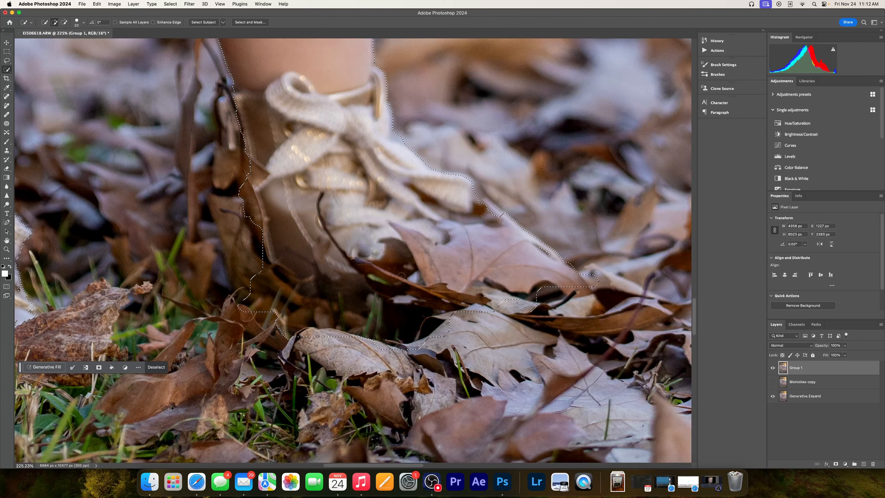
{"action": "left_click_drag", "start_coordinate": [179, 261], "coordinate": [420, 253]}
{"action": "mouse_move", "coordinate": [365, 269]}
{"action": "left_mouse_down"}
{"action": "mouse_move", "coordinate": [286, 238]}
{"action": "mouse_move", "coordinate": [271, 206]}
{"action": "mouse_move", "coordinate": [283, 168]}
{"action": "left_mouse_up"}
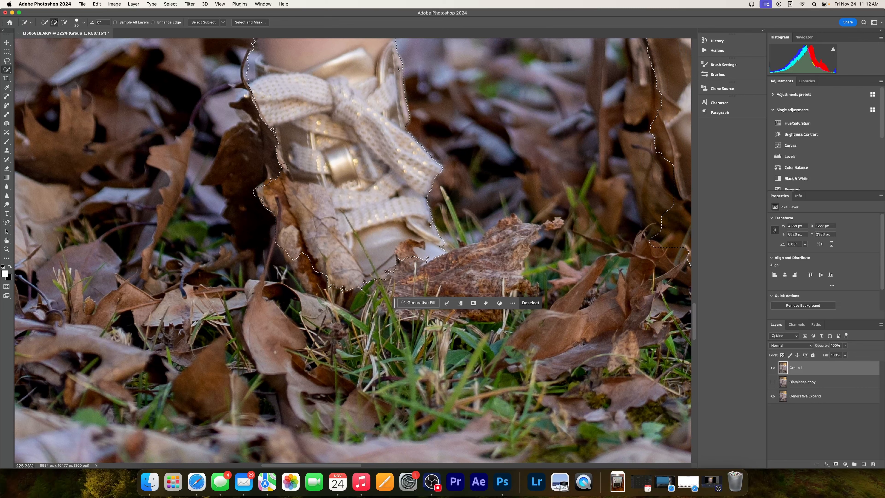
{"action": "left_click_drag", "start_coordinate": [269, 130], "coordinate": [234, 188]}
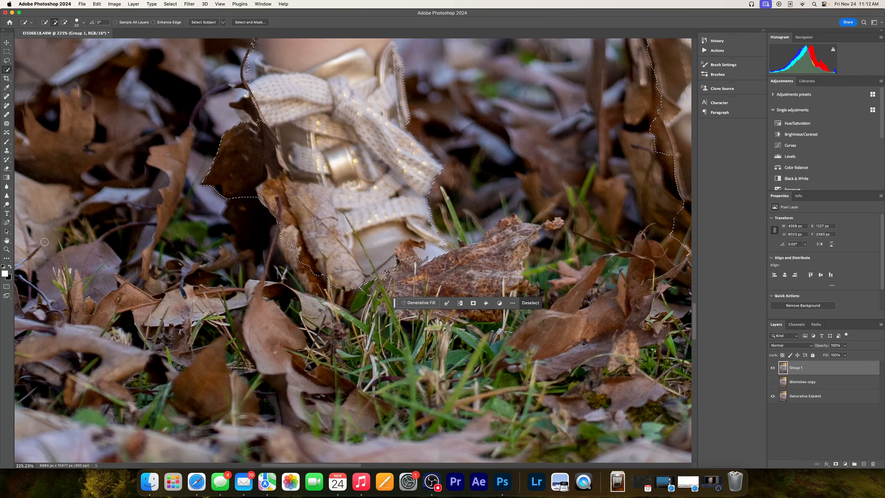
Step: Copy the selected child to a new layer and toggle that layer's visibility to check the cutout
{"action": "left_click", "coordinate": [5, 250]}
{"action": "left_click_drag", "start_coordinate": [436, 220], "coordinate": [349, 220]}
{"action": "left_click_drag", "start_coordinate": [467, 100], "coordinate": [389, 251]}
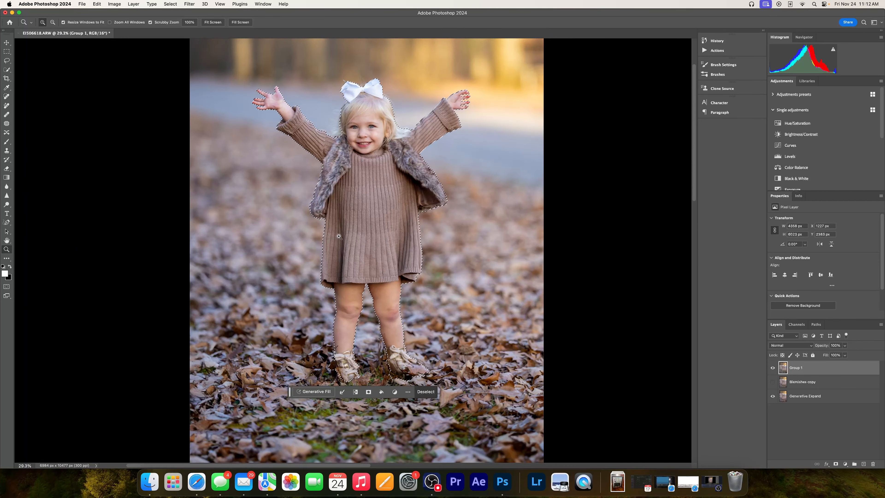
{"action": "key", "text": "super+j"}
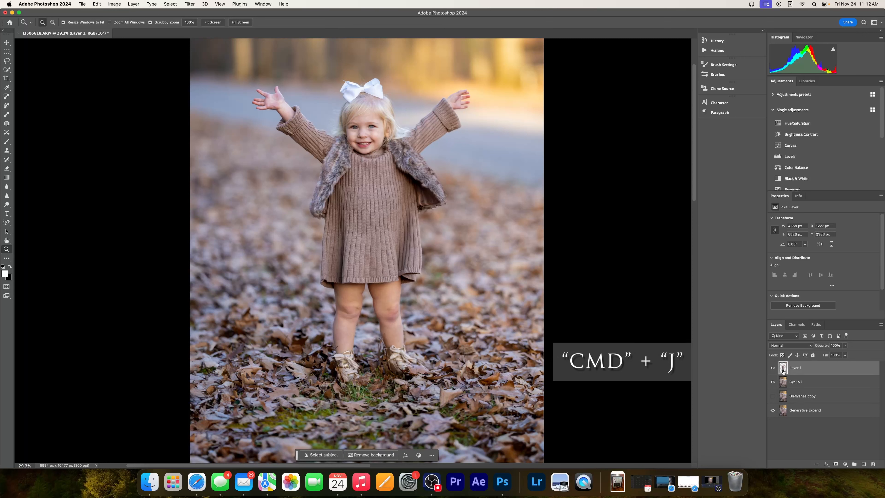
{"action": "left_click", "coordinate": [772, 368]}
{"action": "left_click", "coordinate": [772, 367]}
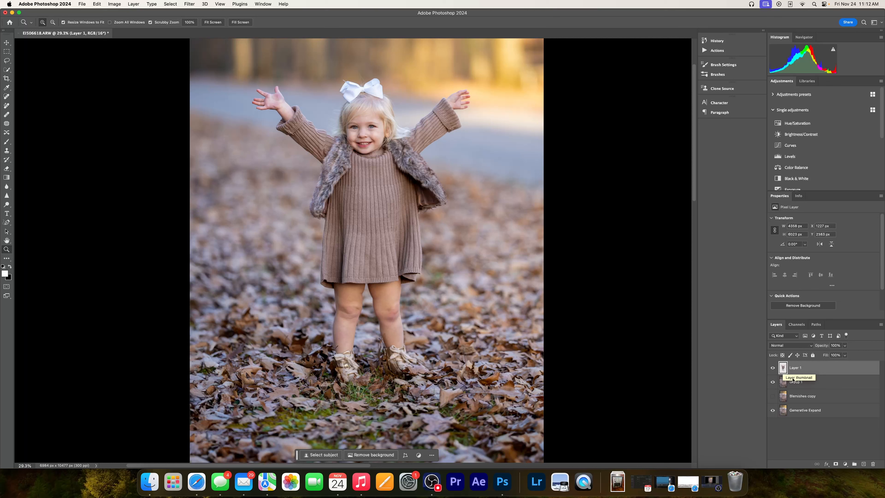
Step: Rename the new cutout layer as Subject
{"action": "double_click", "coordinate": [799, 368]}
{"action": "type", "text": "Subject"}
{"action": "key", "text": "Return"}
Step: Add a Levels adjustment layer directly above Group 1 and set its blending mode to Multiply
{"action": "left_click", "coordinate": [796, 381]}
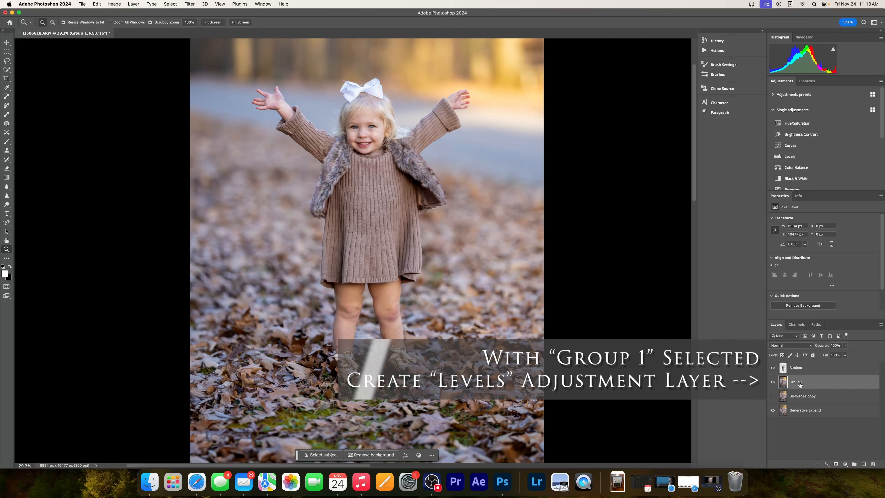
{"action": "left_click", "coordinate": [844, 463]}
{"action": "left_click", "coordinate": [847, 388]}
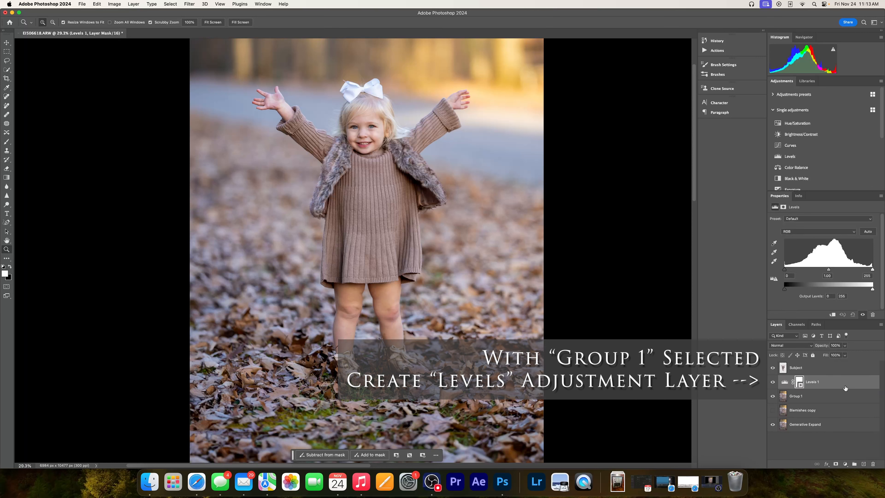
{"action": "left_click", "coordinate": [802, 346]}
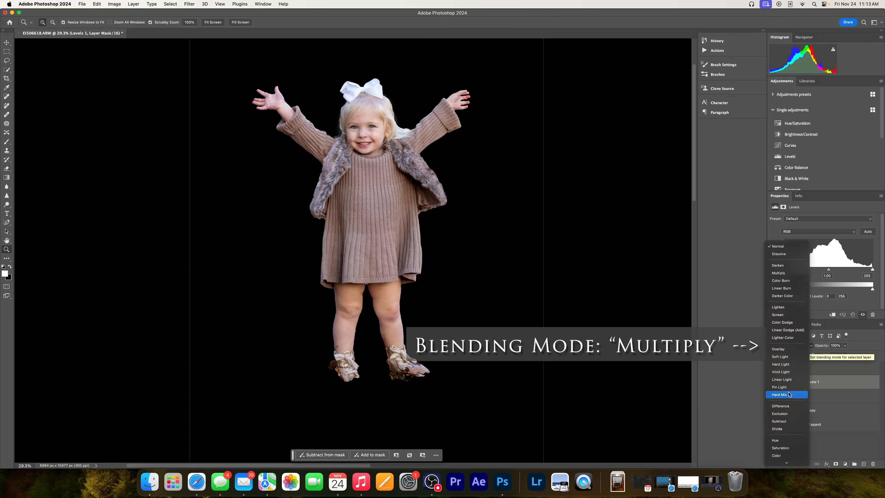
{"action": "left_click", "coordinate": [784, 273]}
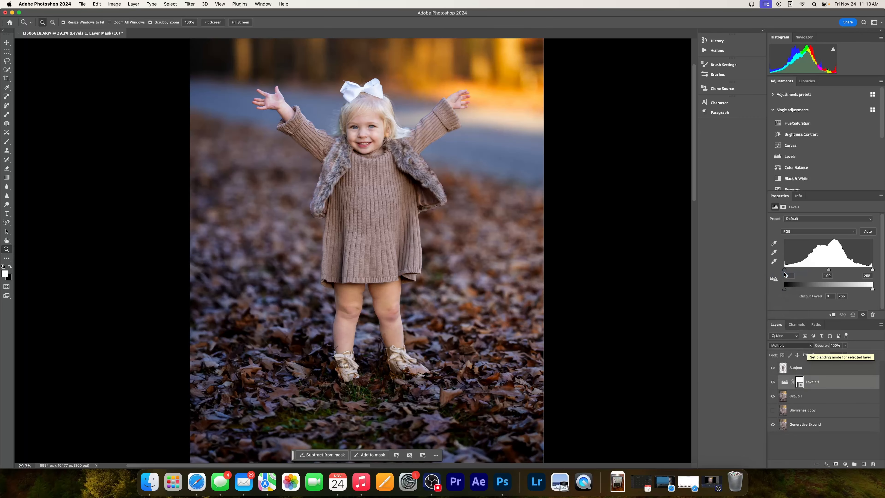
Step: With the whole photo in view, reduce the Levels 1 layer's opacity to 54%
{"action": "left_click", "coordinate": [407, 161], "text": "alt"}
{"action": "right_click", "coordinate": [403, 163]}
{"action": "left_click", "coordinate": [403, 163]}
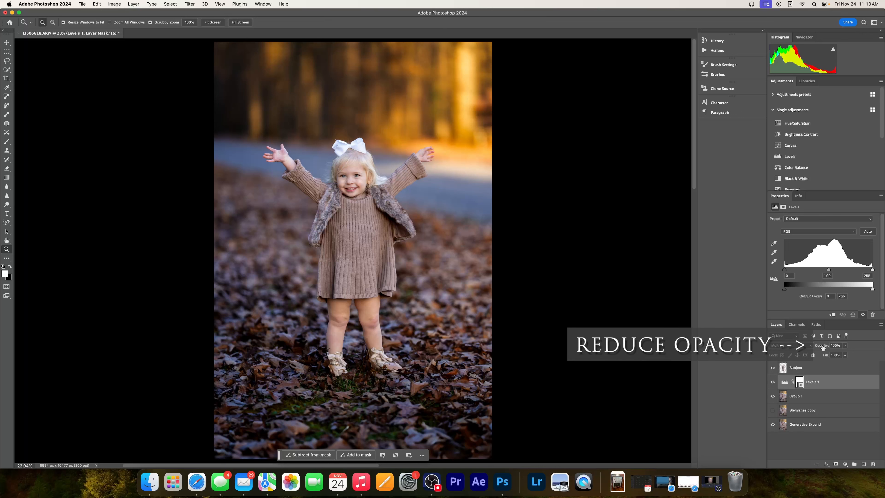
{"action": "left_click_drag", "start_coordinate": [822, 347], "coordinate": [805, 345]}
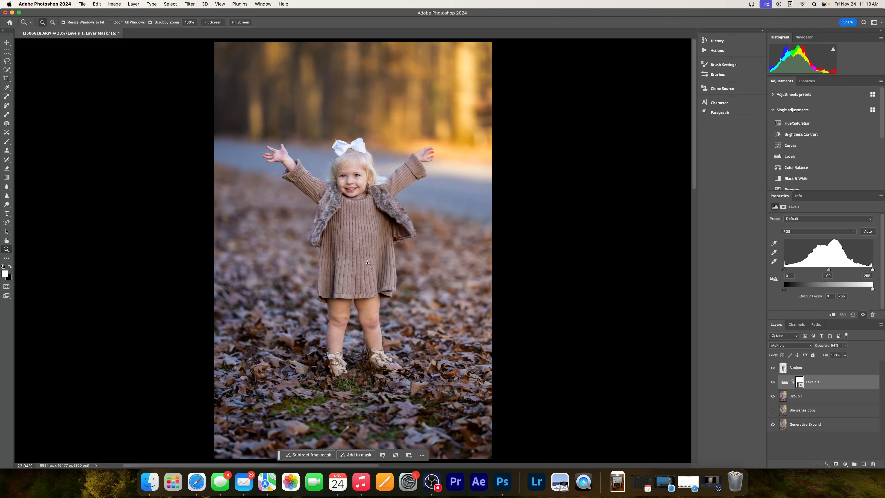
Step: Compare the background with and without the Levels 1 darkening
{"action": "left_click", "coordinate": [773, 382]}
{"action": "left_click", "coordinate": [772, 382]}
{"action": "left_click", "coordinate": [773, 382]}
{"action": "left_click", "coordinate": [772, 382]}
{"action": "left_click", "coordinate": [784, 382]}
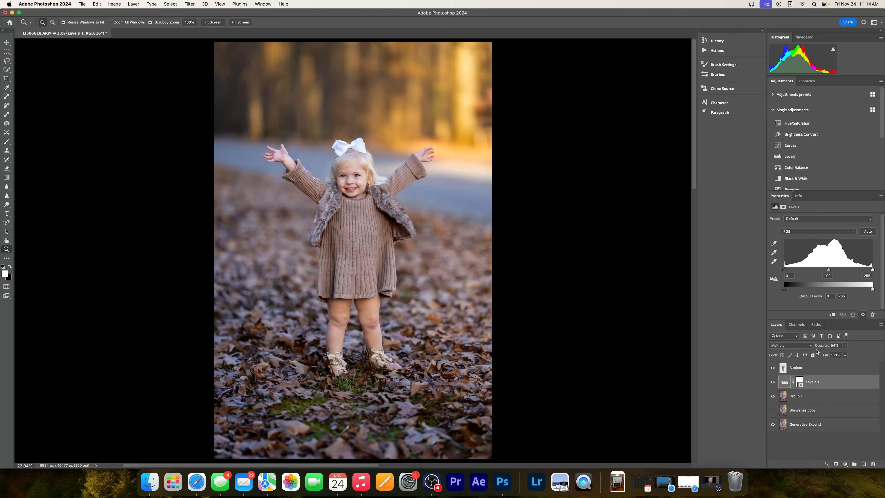
Step: Merge the Subject, Levels 1 and Group 1 layers into one, leaving Generative Expand separate
{"action": "left_click_drag", "start_coordinate": [823, 347], "coordinate": [821, 347]}
{"action": "left_click_drag", "start_coordinate": [785, 399], "coordinate": [785, 399]}
{"action": "key", "text": "shift+super+e"}
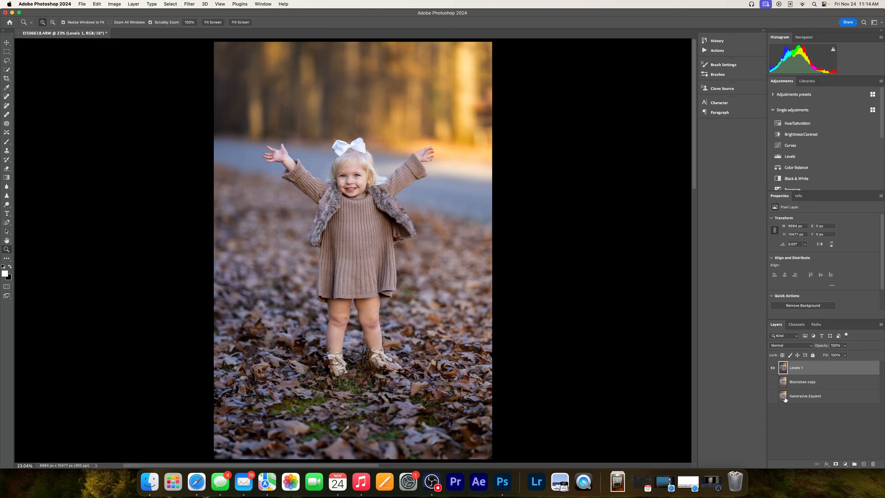
Step: Show the Generative Expand layer and compare the merged Levels 1 layer against it
{"action": "left_click", "coordinate": [772, 396]}
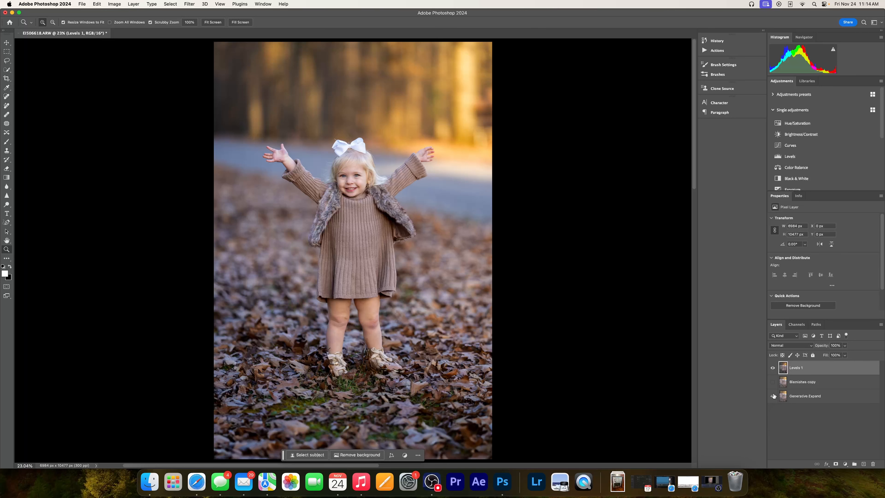
{"action": "left_click", "coordinate": [772, 368]}
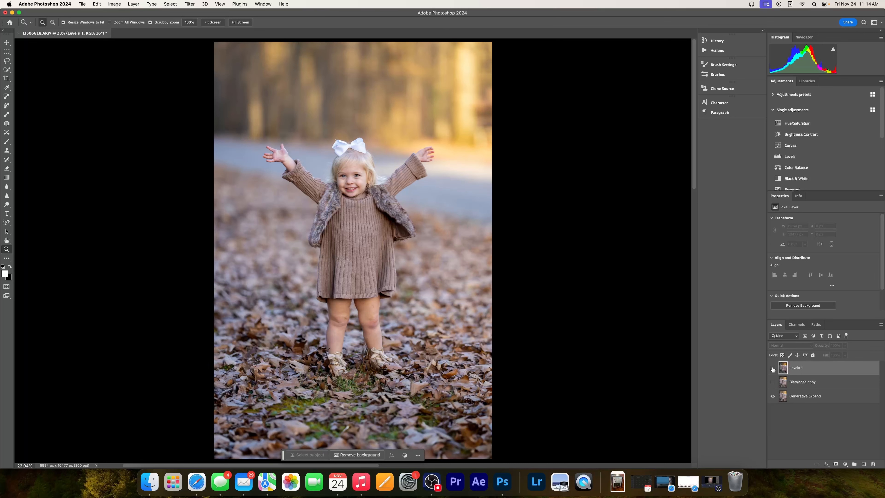
{"action": "left_click", "coordinate": [773, 368]}
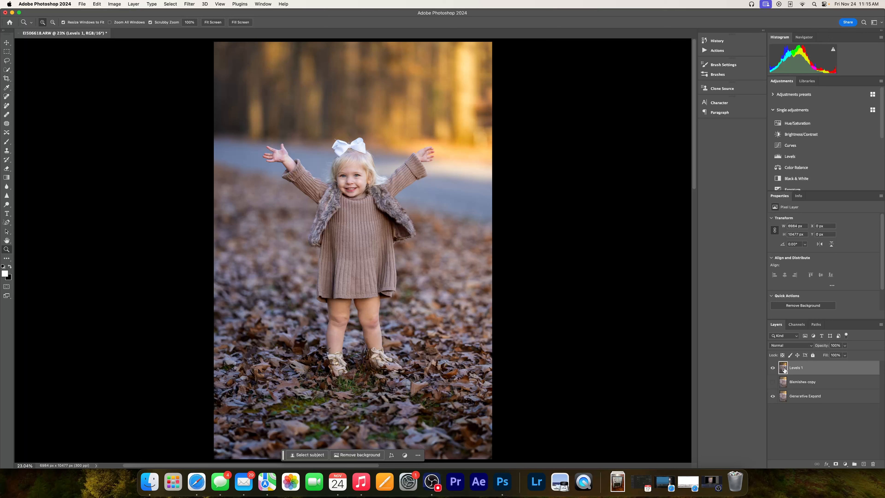
Step: Duplicate the merged Levels 1 layer and add an Exposure adjustment layer above the copy
{"action": "key", "text": "super+j"}
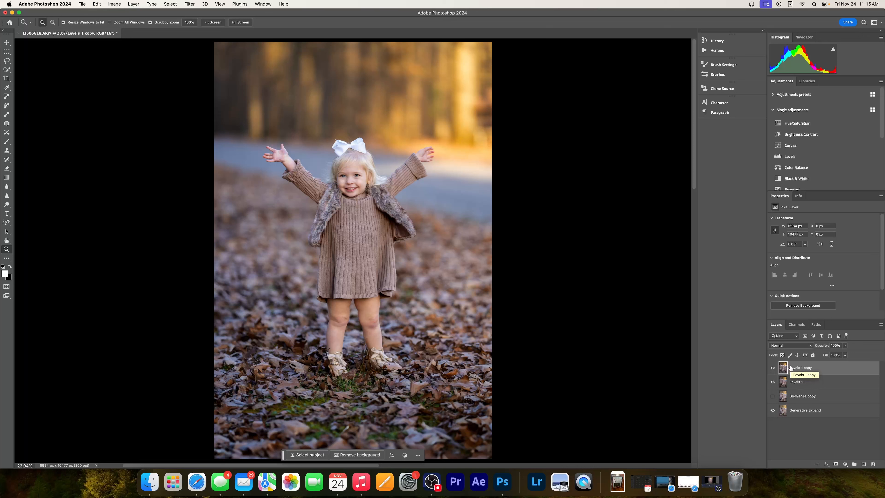
{"action": "left_click", "coordinate": [845, 464]}
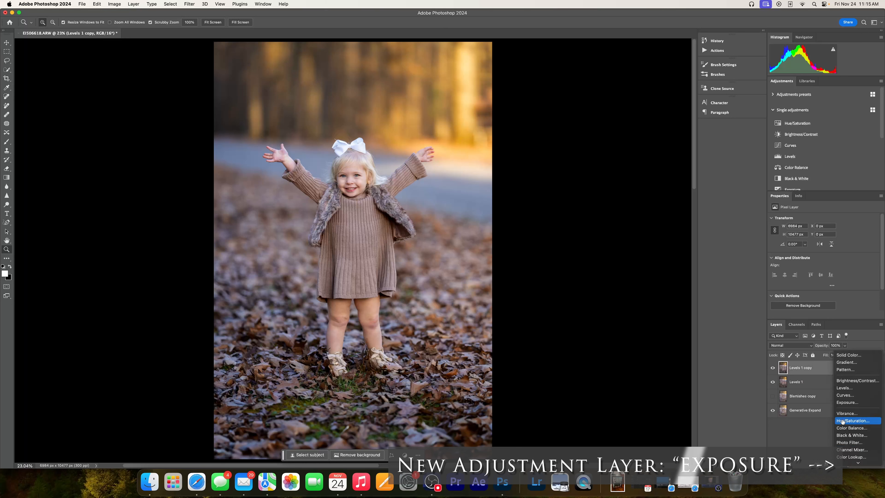
{"action": "left_click", "coordinate": [848, 403]}
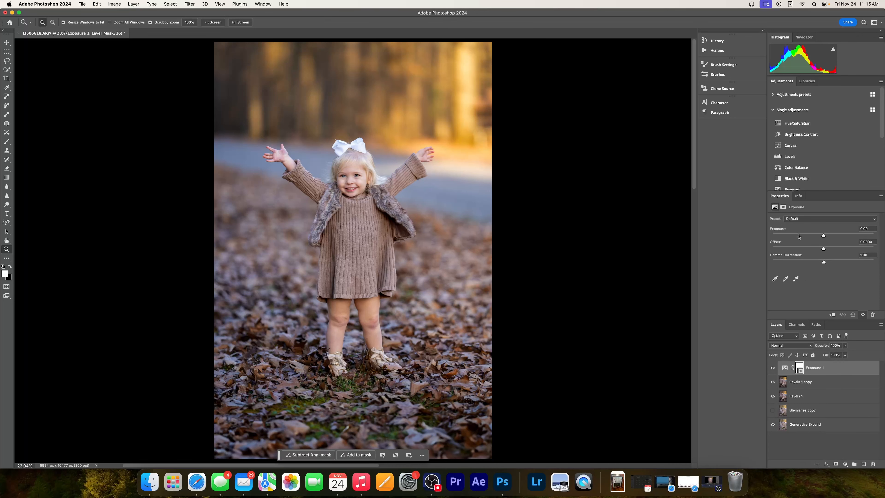
Step: Set the Exposure adjustment's gamma correction to 0.75 and its offset to +0.0700
{"action": "left_click_drag", "start_coordinate": [824, 236], "coordinate": [824, 236]}
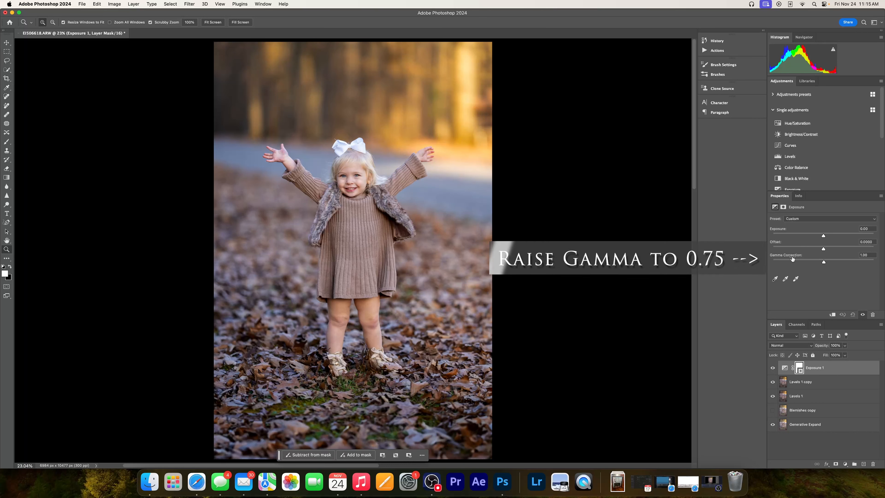
{"action": "left_click_drag", "start_coordinate": [824, 264], "coordinate": [833, 263]}
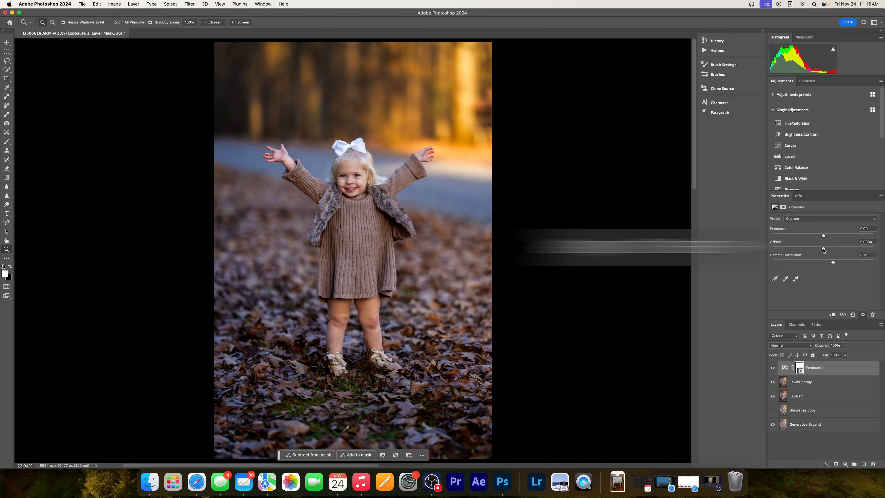
{"action": "mouse_move", "coordinate": [824, 250]}
{"action": "left_mouse_down"}
{"action": "mouse_move", "coordinate": [843, 250]}
{"action": "mouse_move", "coordinate": [820, 250]}
{"action": "mouse_move", "coordinate": [830, 249]}
{"action": "left_mouse_up"}
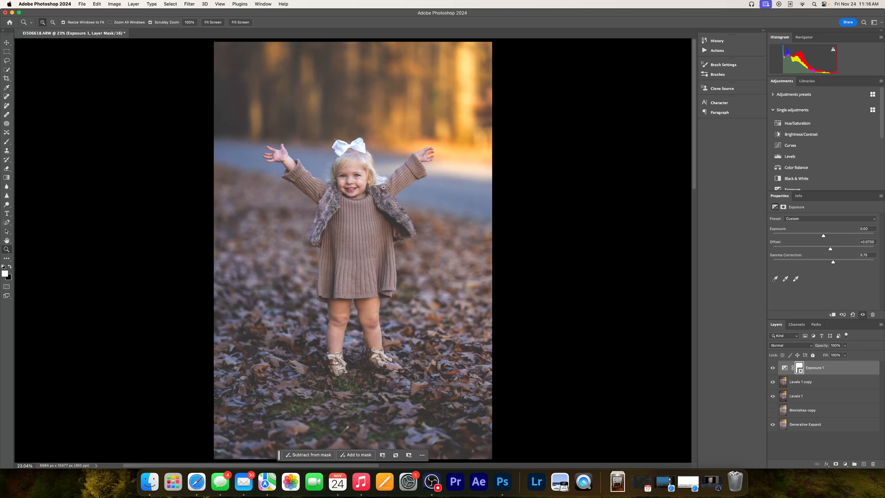
Step: Compare the child's whole figure and the surrounding background with and without the Exposure adjustment
{"action": "left_click", "coordinate": [407, 179], "text": "alt"}
{"action": "left_click_drag", "start_coordinate": [407, 179], "coordinate": [373, 188]}
{"action": "scroll", "coordinate": [397, 211], "scroll_direction": "down", "scroll_amount": 1}
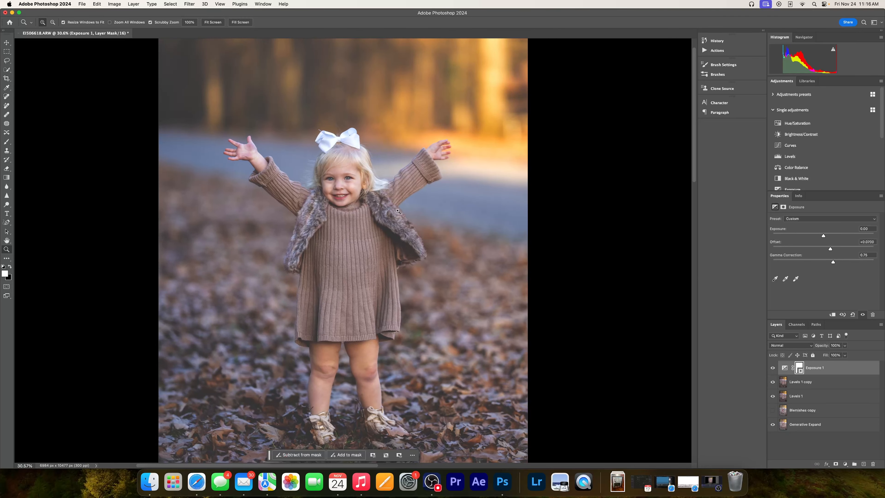
{"action": "left_click", "coordinate": [772, 368]}
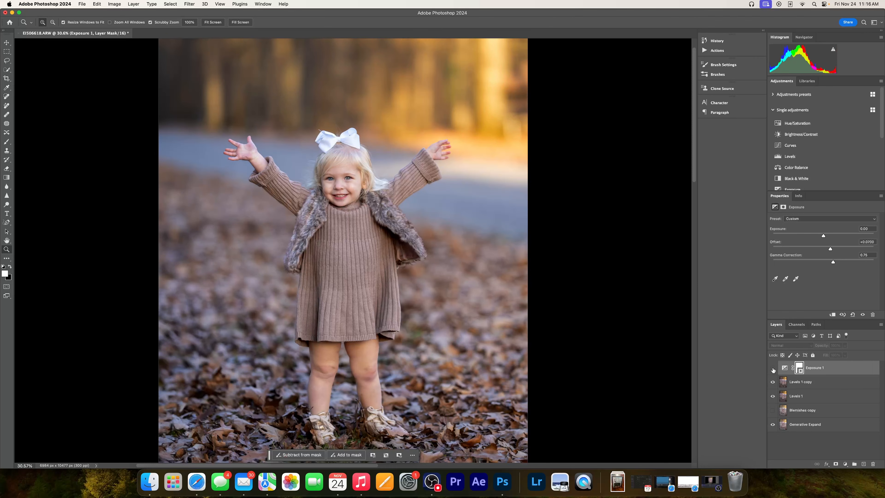
{"action": "left_click", "coordinate": [772, 369]}
{"action": "left_click", "coordinate": [773, 368]}
{"action": "left_click", "coordinate": [772, 368]}
Step: Compare the Exposure adjustment on and off close up on the child's face, fur vest and sweater dress
{"action": "left_click_drag", "start_coordinate": [333, 179], "coordinate": [383, 179]}
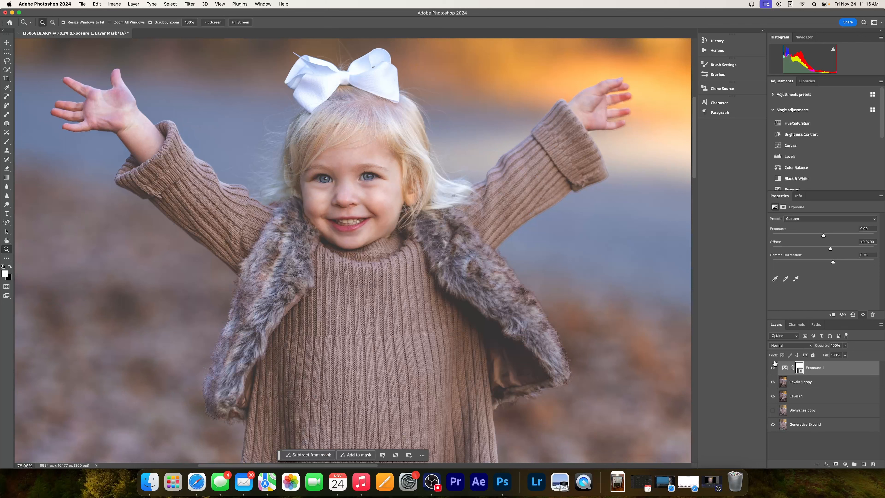
{"action": "left_click", "coordinate": [773, 368]}
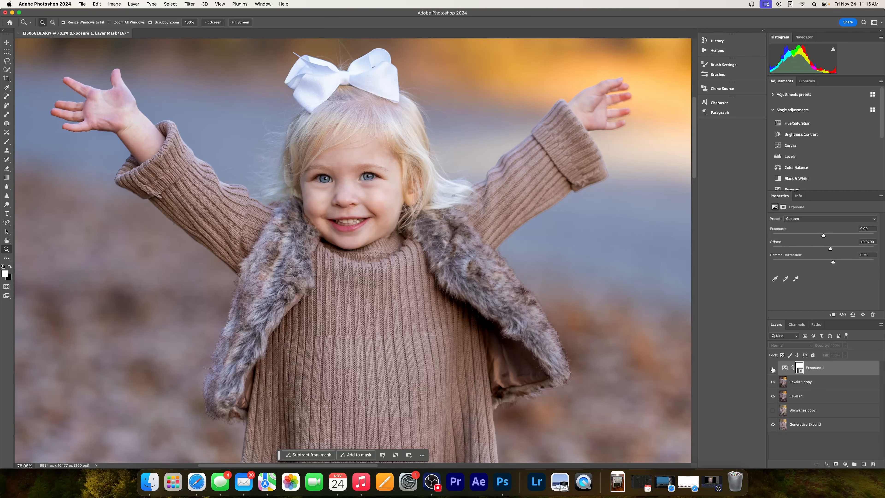
{"action": "left_click", "coordinate": [772, 369]}
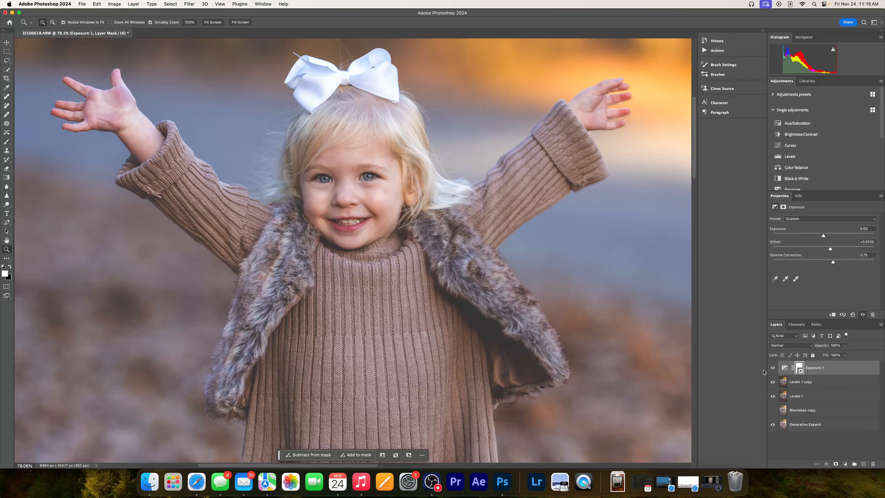
{"action": "left_click", "coordinate": [773, 367]}
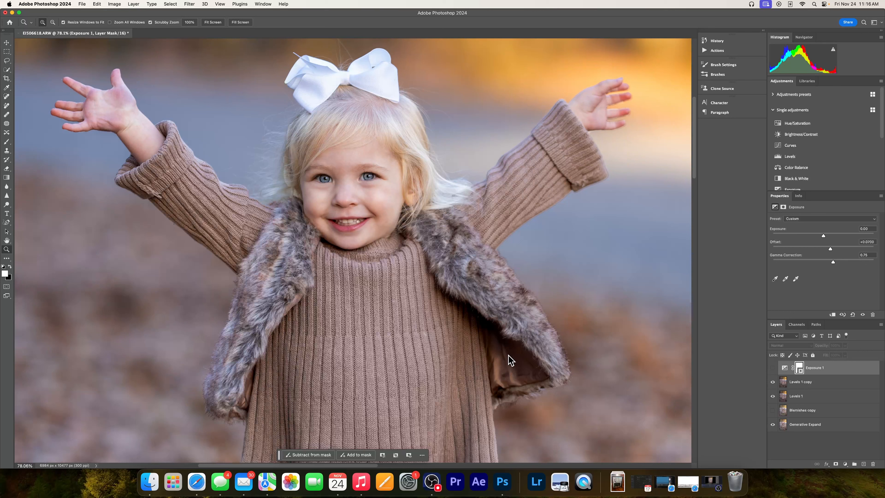
{"action": "left_click", "coordinate": [772, 368]}
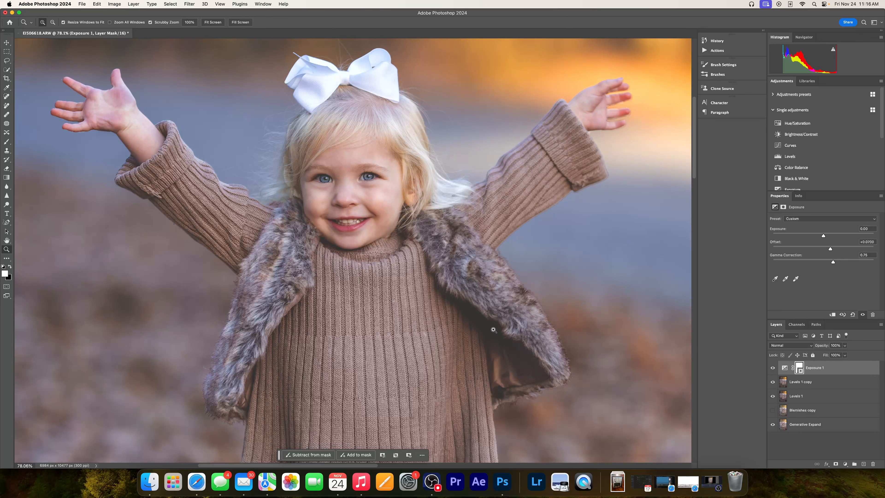
{"action": "left_click", "coordinate": [772, 367]}
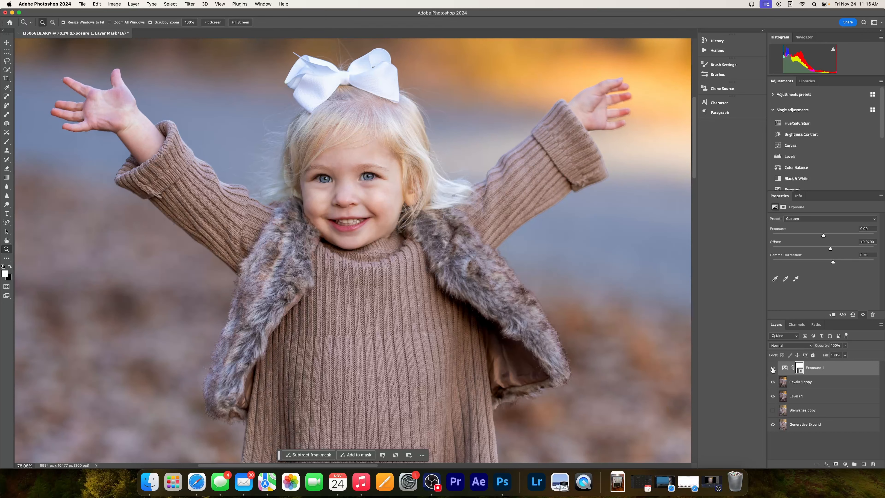
{"action": "left_click", "coordinate": [772, 367]}
Step: Merge the Exposure 1, Levels 1 copy and Levels 1 layers into one, keeping Generative Expand hidden and separate
{"action": "key", "text": "super+0"}
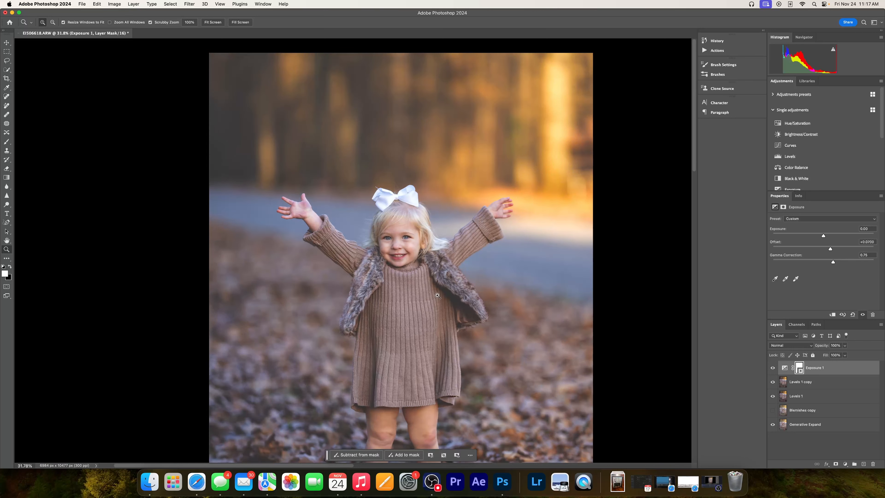
{"action": "right_click", "coordinate": [438, 296]}
{"action": "left_click", "coordinate": [450, 299]}
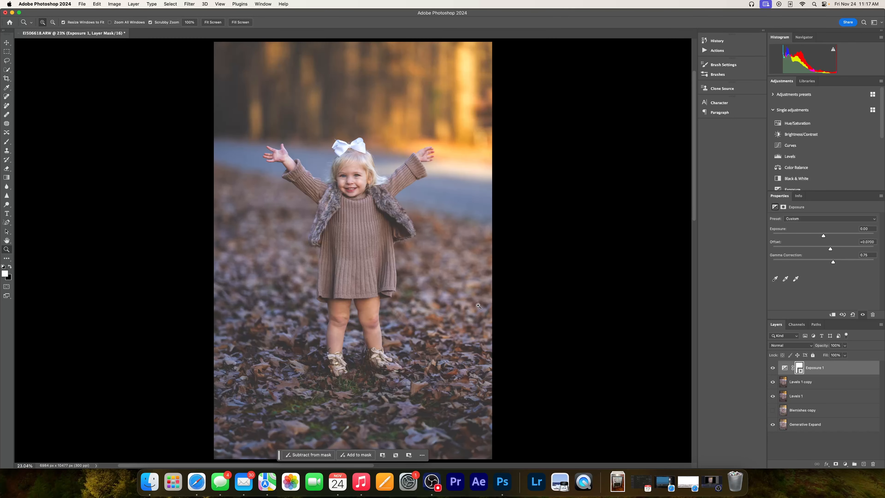
{"action": "left_click", "coordinate": [772, 425]}
{"action": "key", "text": "super+shift+e"}
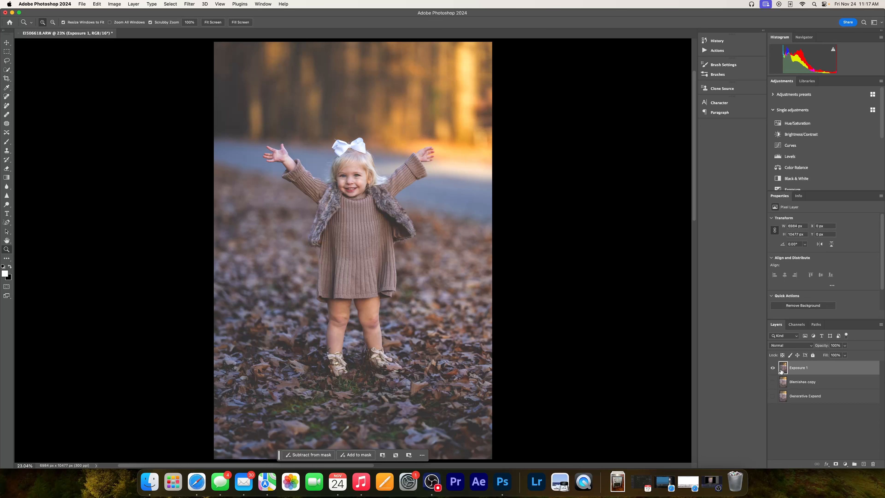
Step: Show the Generative Expand layer and compare the merged Exposure 1 layer against it
{"action": "left_click", "coordinate": [772, 396]}
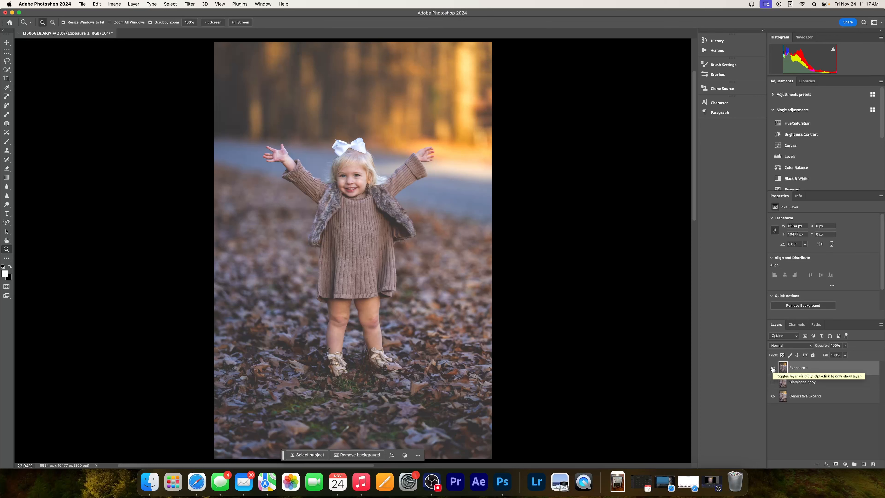
{"action": "left_click", "coordinate": [772, 369]}
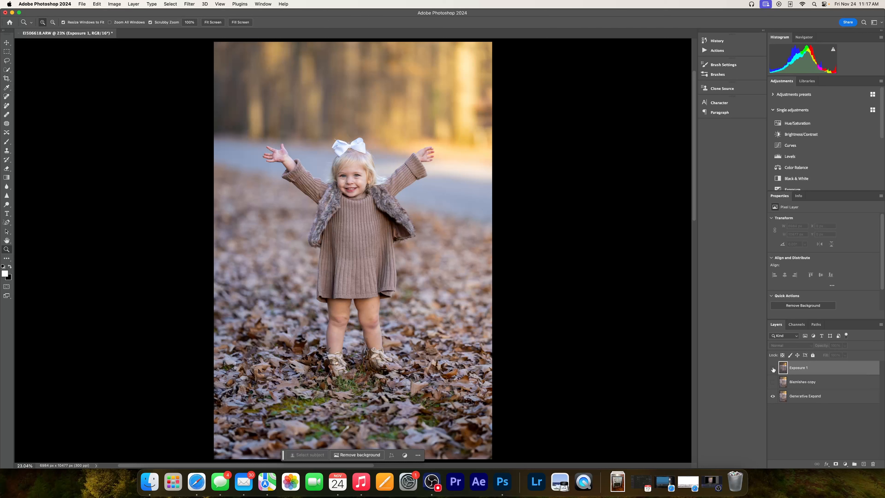
{"action": "left_click", "coordinate": [772, 368]}
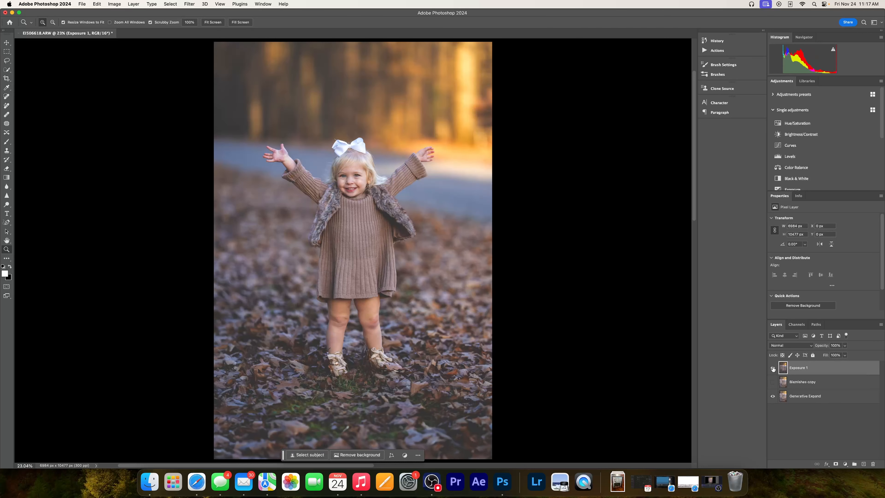
Step: Add a Brightness/Contrast adjustment layer with brightness 8 and contrast 22, checking the face close up
{"action": "left_click", "coordinate": [844, 464]}
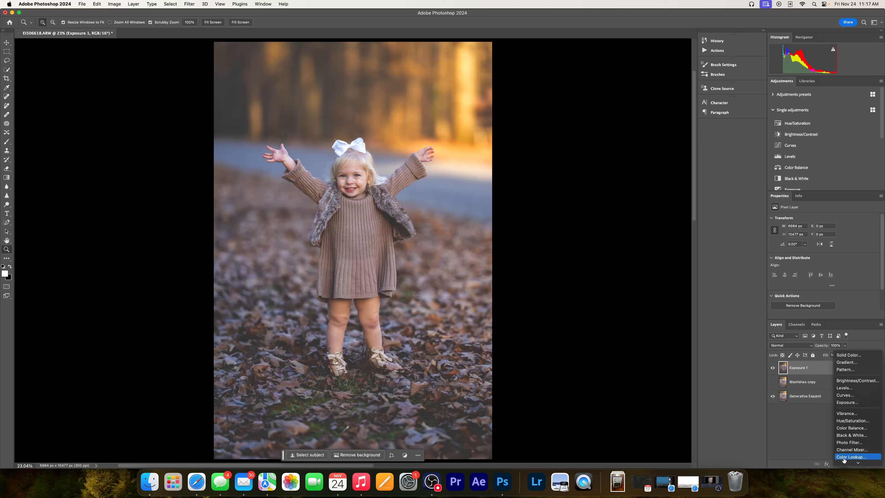
{"action": "left_click", "coordinate": [858, 381]}
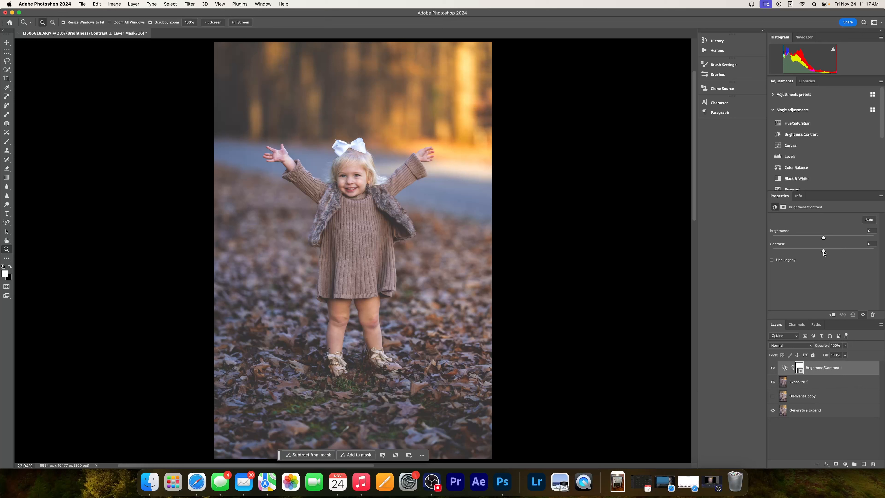
{"action": "mouse_move", "coordinate": [824, 253]}
{"action": "left_mouse_down"}
{"action": "mouse_move", "coordinate": [834, 251]}
{"action": "mouse_move", "coordinate": [826, 239]}
{"action": "left_mouse_up"}
{"action": "left_click_drag", "start_coordinate": [352, 174], "coordinate": [396, 178]}
{"action": "right_click", "coordinate": [399, 180]}
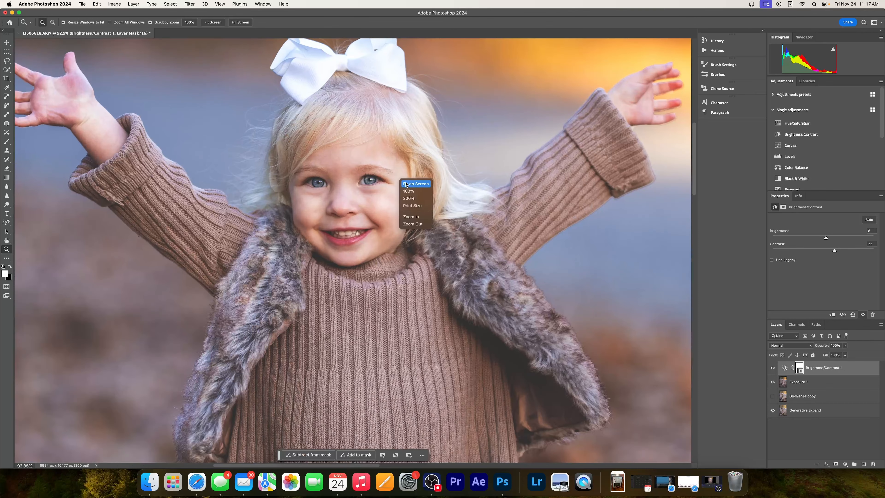
{"action": "left_click", "coordinate": [406, 184]}
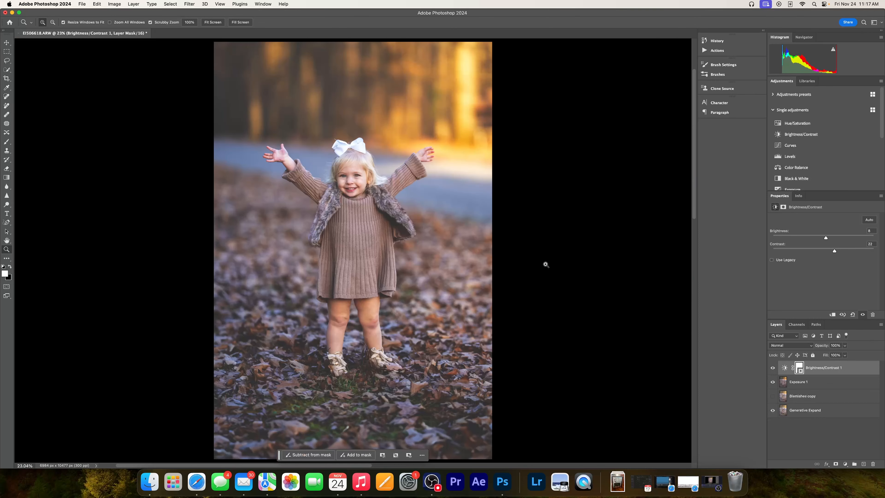
Step: Check the photo with and without Brightness/Contrast 1 and merge it with Exposure 1, keeping Generative Expand hidden and separate
{"action": "left_click", "coordinate": [772, 368]}
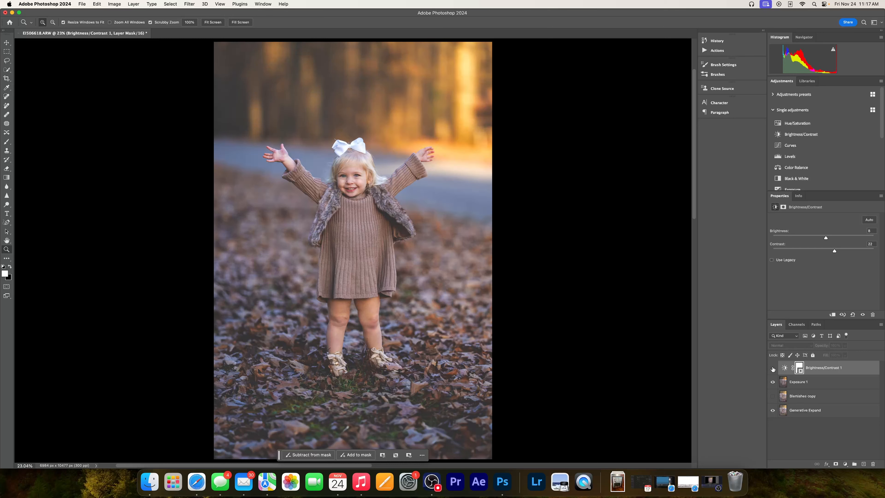
{"action": "left_click", "coordinate": [772, 368]}
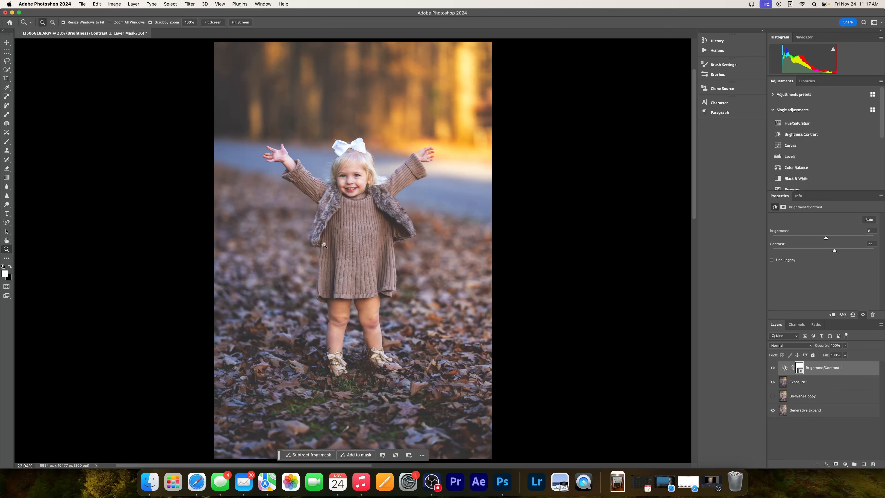
{"action": "mouse_move", "coordinate": [378, 245]}
{"action": "left_mouse_down"}
{"action": "mouse_move", "coordinate": [363, 245]}
{"action": "mouse_move", "coordinate": [392, 246]}
{"action": "left_mouse_up"}
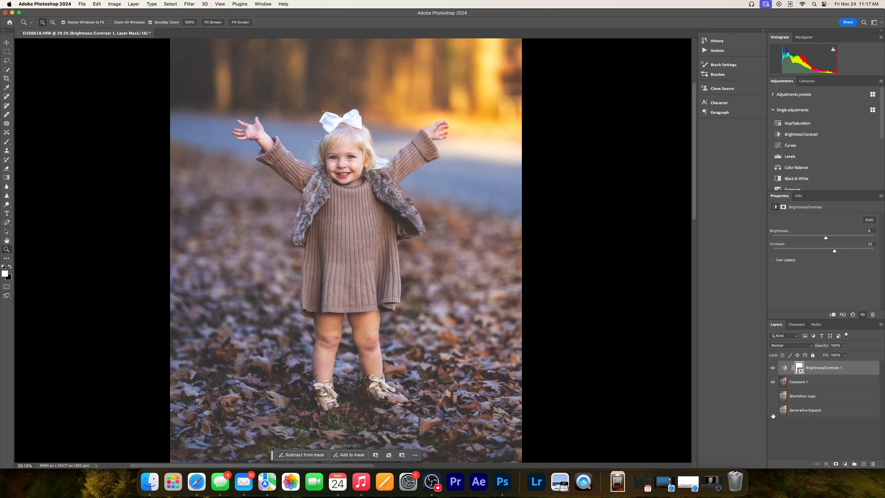
{"action": "key", "text": "super+e"}
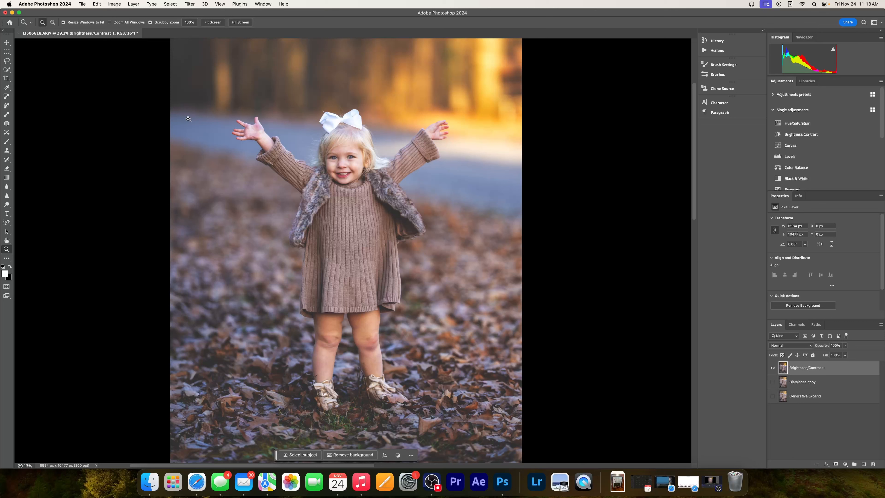
Step: Select the child on the merged Brightness/Contrast 1 layer with the automatic Subject selection
{"action": "left_click", "coordinate": [170, 4]}
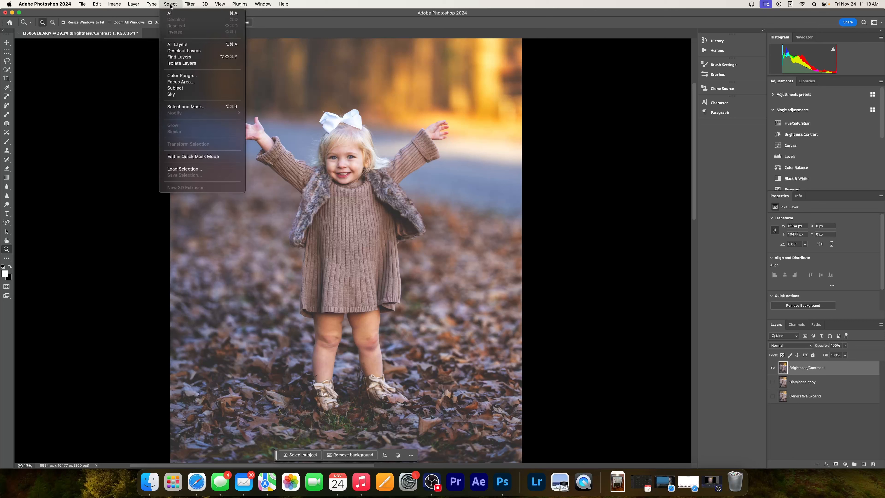
{"action": "left_click", "coordinate": [197, 89]}
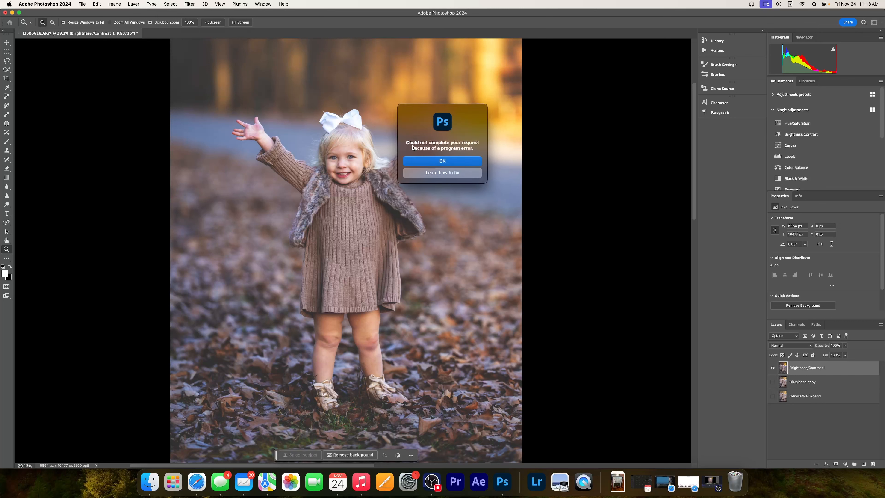
{"action": "left_click", "coordinate": [441, 161]}
{"action": "left_click", "coordinate": [171, 4]}
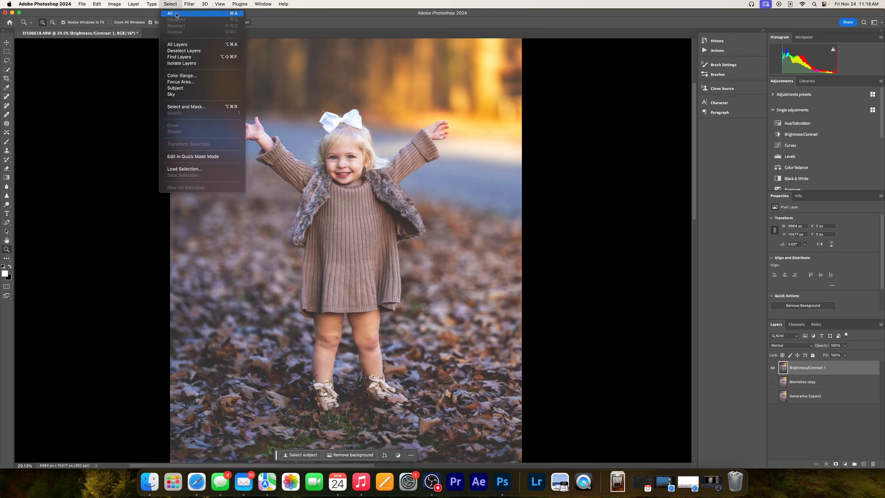
{"action": "left_click", "coordinate": [181, 87]}
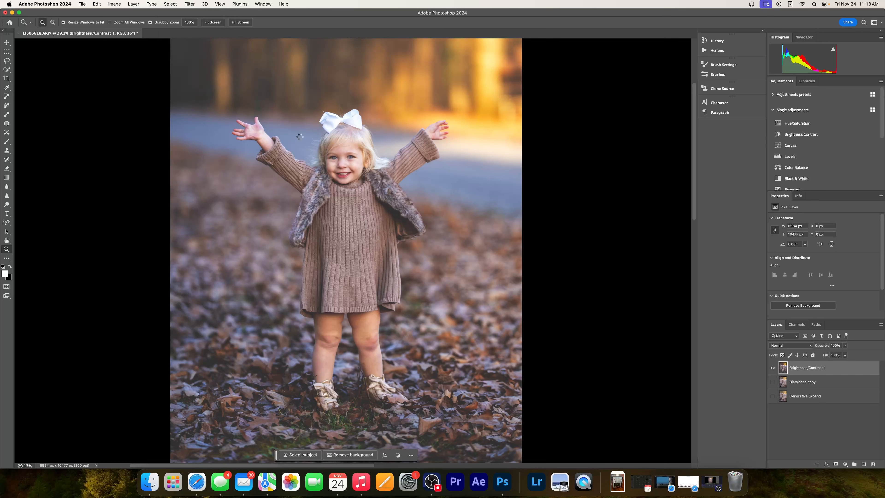
Step: Refine the child's selection around the hair and dress hem with a larger Quick Selection brush, and copy it to a new layer
{"action": "key", "text": "w"}
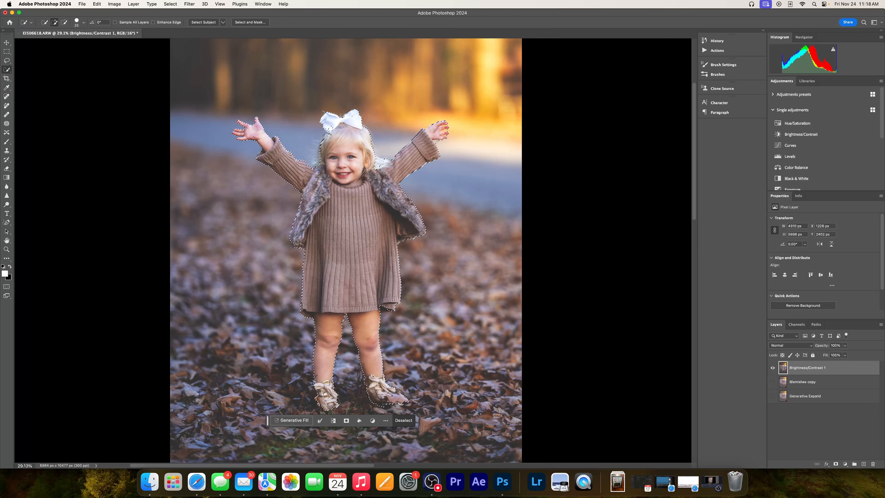
{"action": "key", "text": "bracketright"}
{"action": "key", "text": "bracketright"}
{"action": "key", "text": "bracketright"}
{"action": "key", "text": "bracketright"}
{"action": "key", "text": "bracketright"}
{"action": "key", "text": "bracketright"}
{"action": "key", "text": "bracketright"}
{"action": "key", "text": "bracketright"}
{"action": "key", "text": "bracketright"}
{"action": "key", "text": "bracketright"}
{"action": "key", "text": "bracketright"}
{"action": "key", "text": "bracketright"}
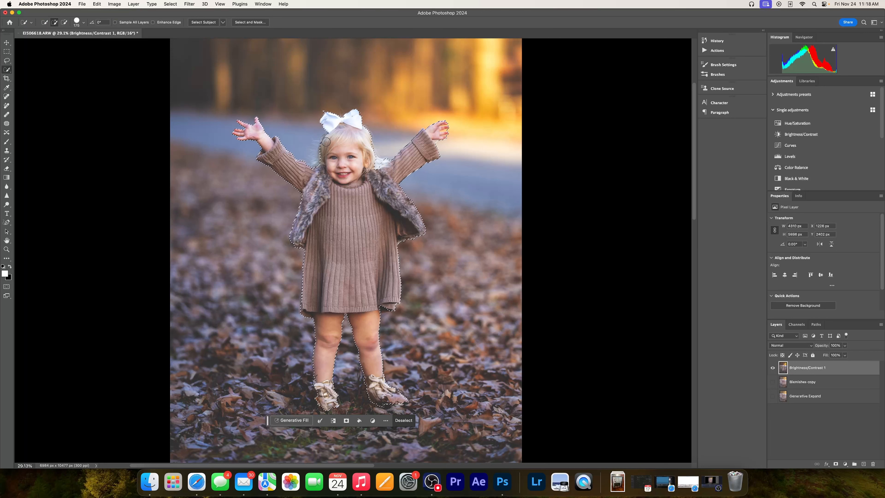
{"action": "left_click", "coordinate": [382, 164]}
{"action": "left_click", "coordinate": [386, 308]}
{"action": "key", "text": "super+j"}
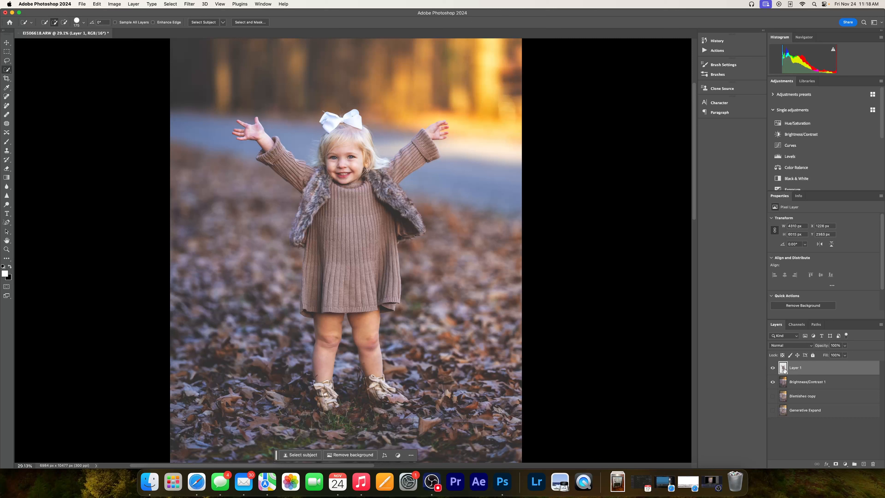
Step: Add a Color Balance adjustment layer above the child cutout and clip it to Layer 1
{"action": "left_click", "coordinate": [845, 464]}
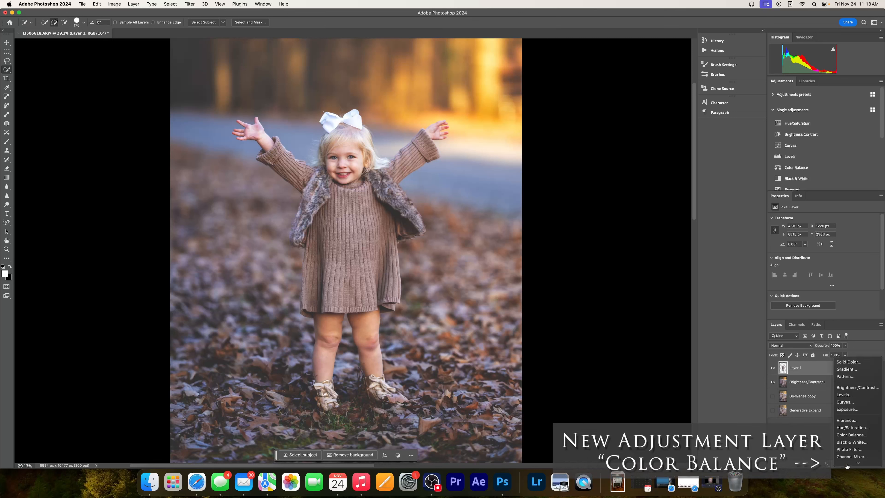
{"action": "left_click", "coordinate": [844, 464]}
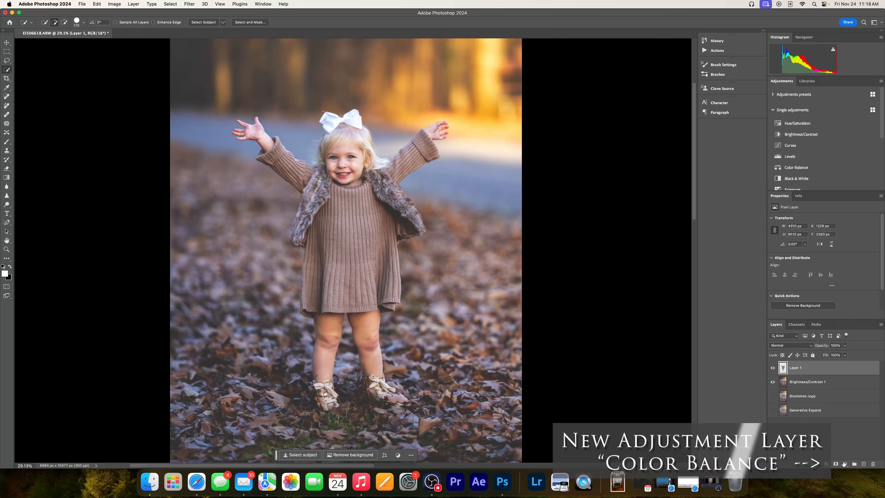
{"action": "left_click", "coordinate": [844, 464]}
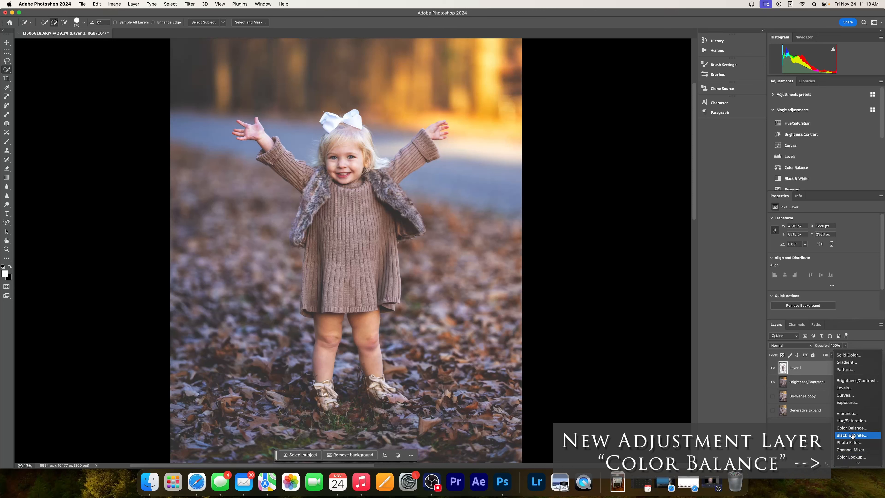
{"action": "left_click", "coordinate": [851, 428]}
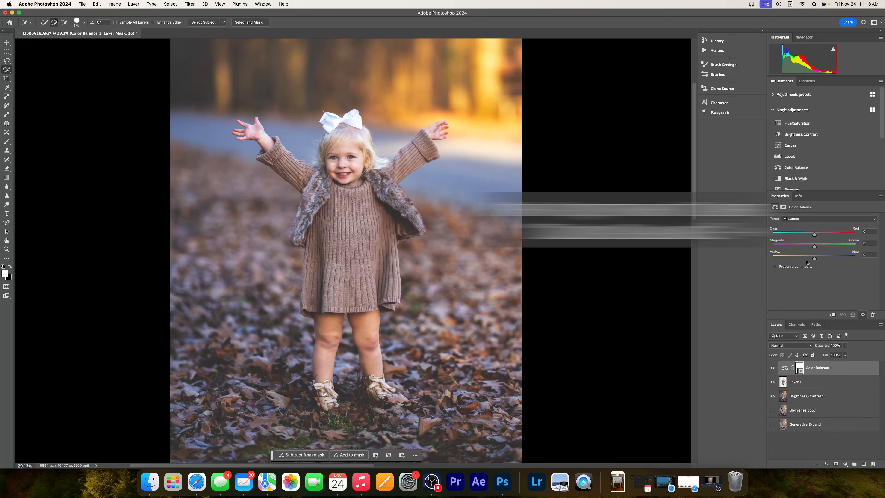
{"action": "left_click_drag", "start_coordinate": [814, 259], "coordinate": [817, 260]}
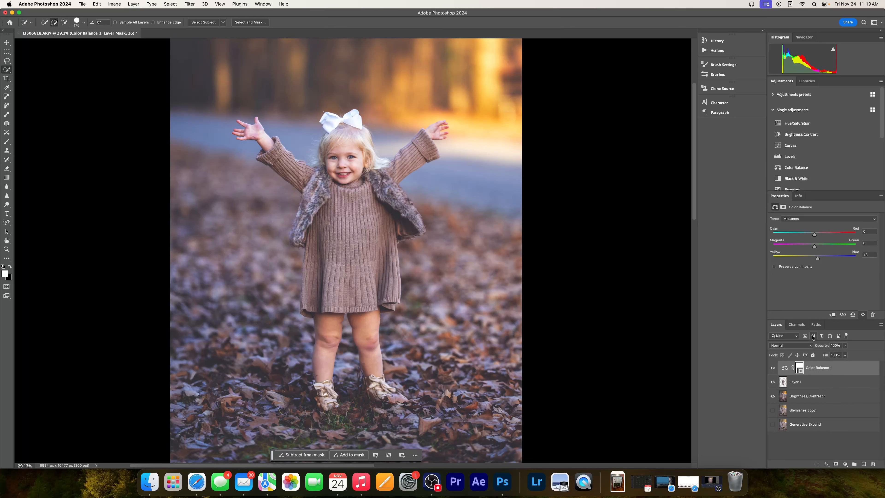
{"action": "left_click", "coordinate": [833, 315]}
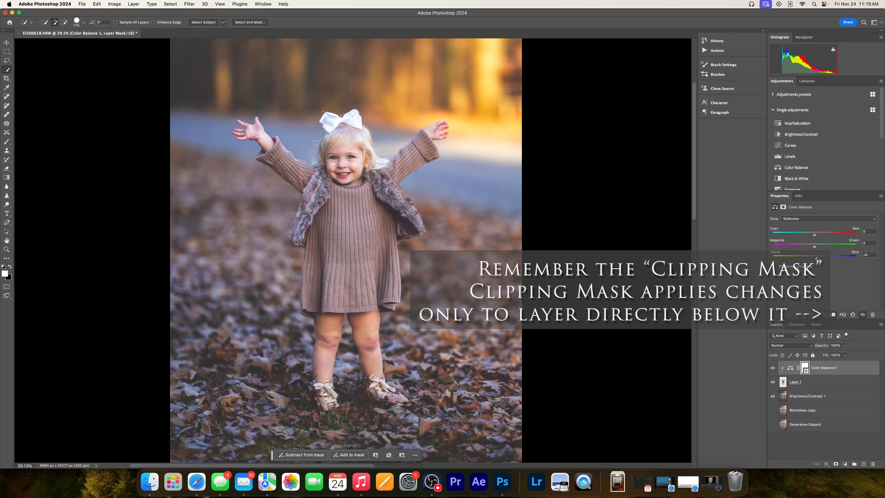
Step: Shift the Color Balance midtones slightly toward yellow and red, and set the highlights to -2 cyan–red and +1 magenta–green
{"action": "left_click_drag", "start_coordinate": [817, 258], "coordinate": [815, 234]}
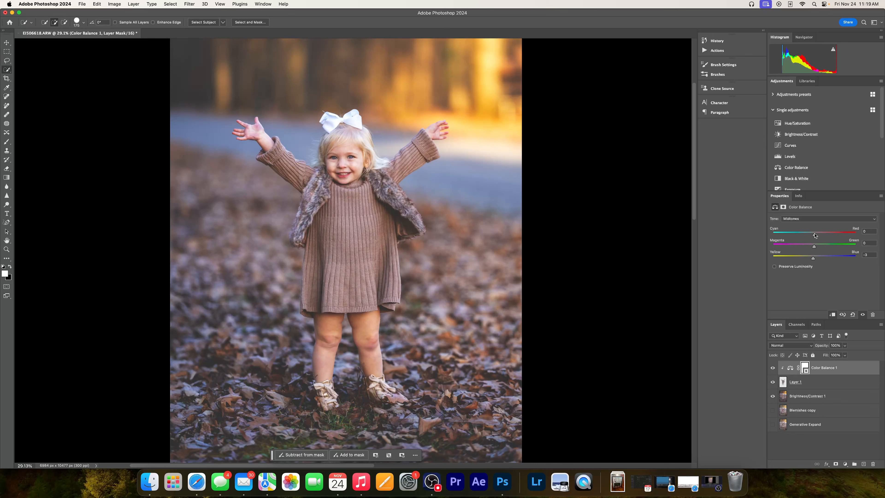
{"action": "left_click", "coordinate": [814, 219]}
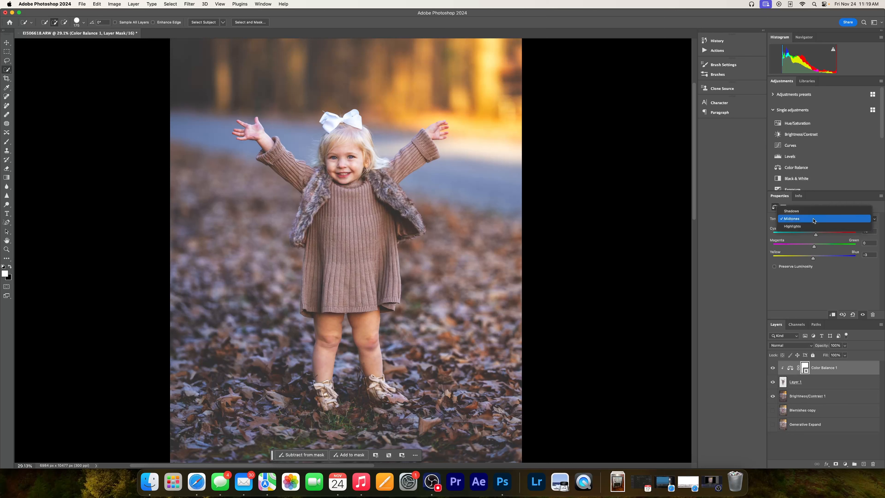
{"action": "left_click", "coordinate": [816, 228]}
{"action": "left_click_drag", "start_coordinate": [815, 248], "coordinate": [813, 235]}
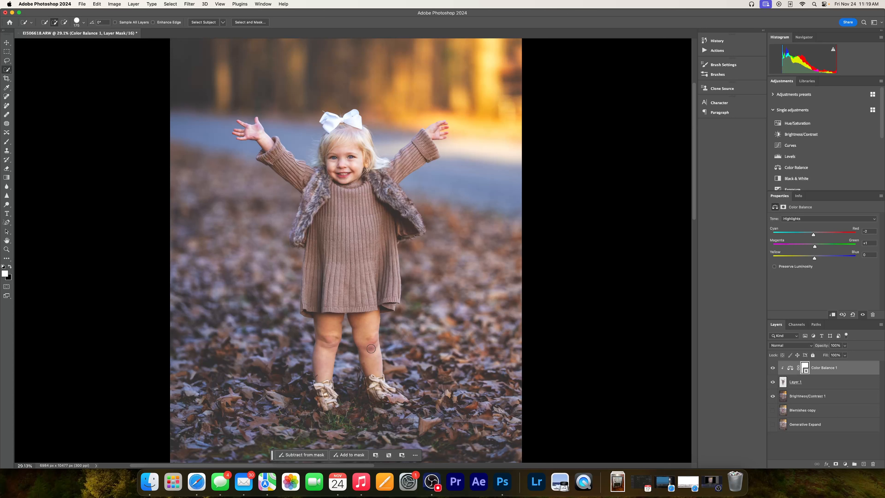
Step: Merge Color Balance 1 with the child cutout, leaving Brightness/Contrast 1 separate, and compare the photo with and without the result
{"action": "left_click", "coordinate": [772, 396]}
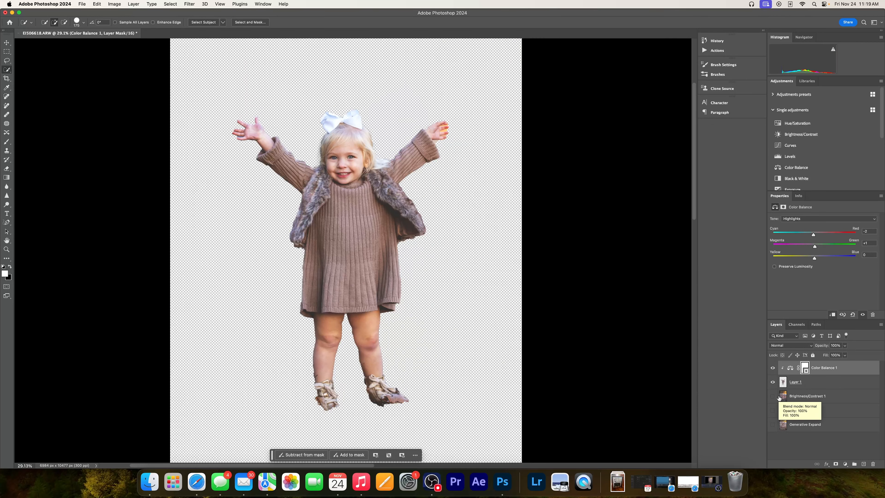
{"action": "key", "text": "super+e"}
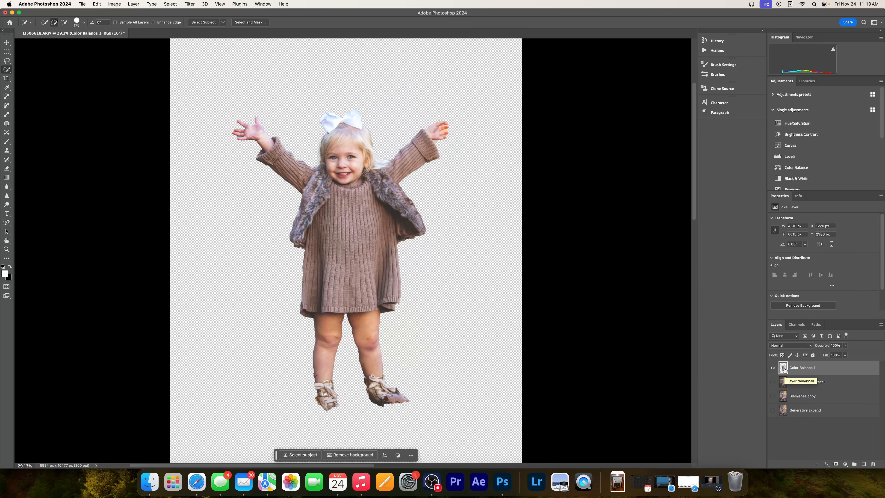
{"action": "left_click", "coordinate": [772, 382]}
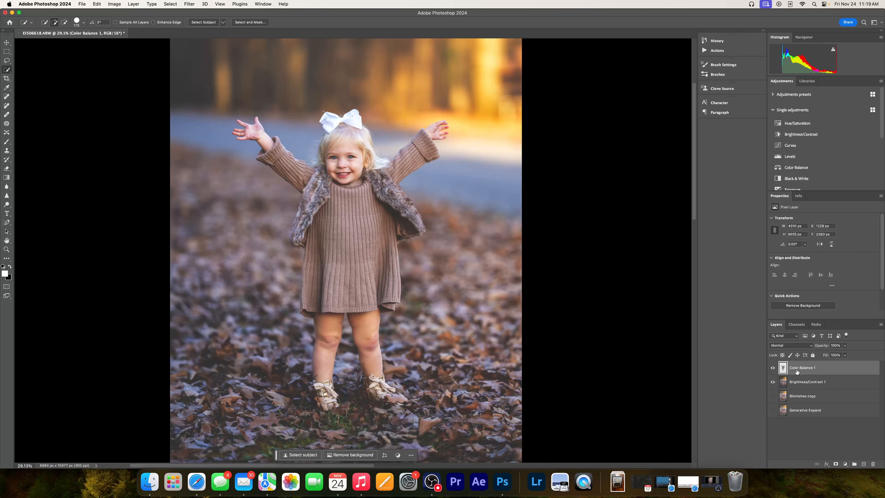
{"action": "left_click", "coordinate": [773, 369]}
{"action": "left_click", "coordinate": [772, 368]}
{"action": "left_click", "coordinate": [772, 368]}
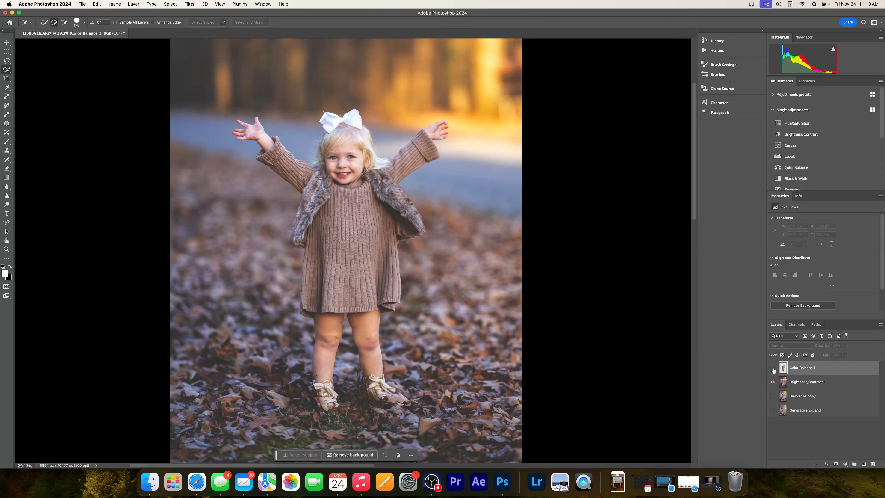
{"action": "left_click", "coordinate": [772, 368]}
{"action": "left_click", "coordinate": [773, 368]}
{"action": "left_click", "coordinate": [773, 368]}
{"action": "left_click", "coordinate": [773, 369]}
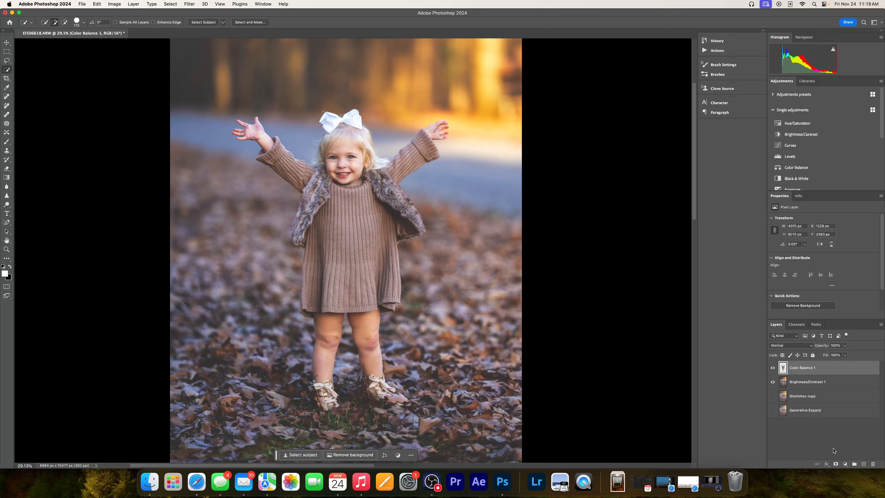
Step: Add a Hue/Saturation adjustment layer, choose the Reds channel, and shift its color range toward the orange skin tones
{"action": "left_click", "coordinate": [844, 464]}
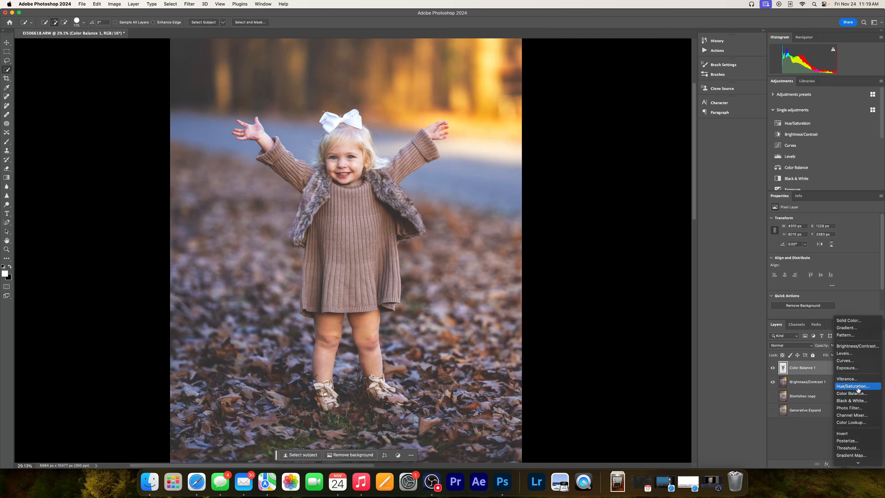
{"action": "left_click", "coordinate": [859, 386]}
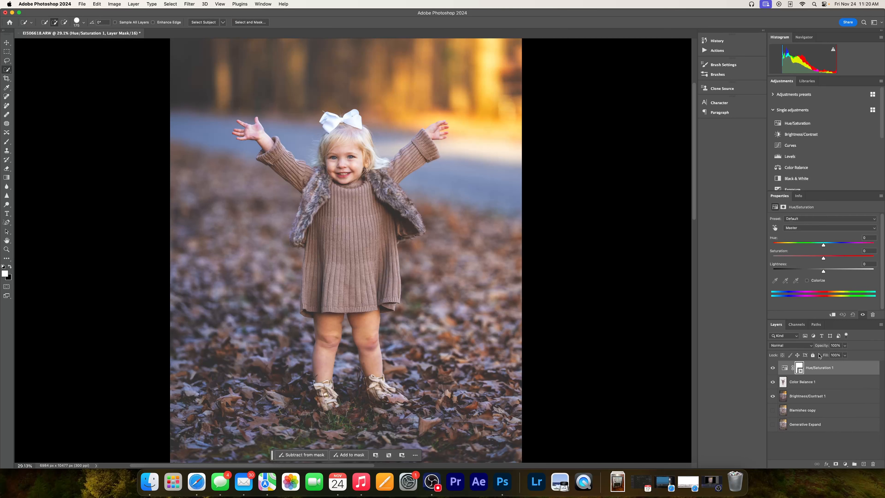
{"action": "left_click", "coordinate": [809, 230]}
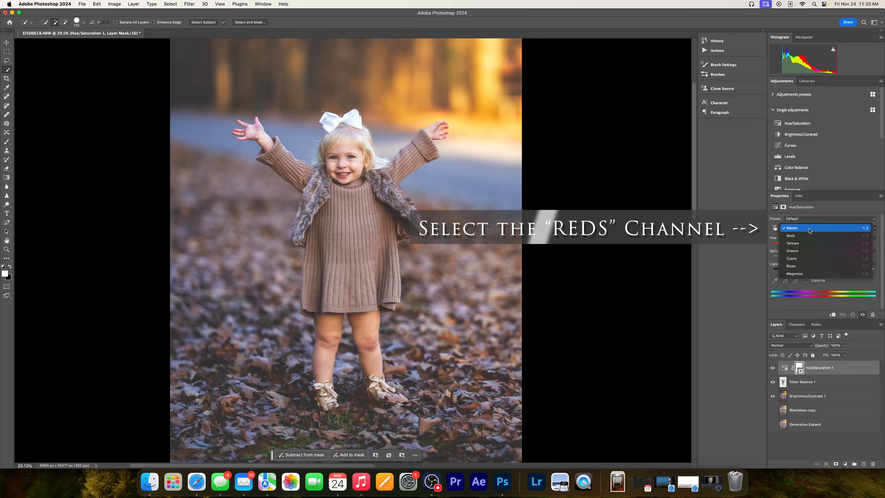
{"action": "left_click", "coordinate": [806, 238]}
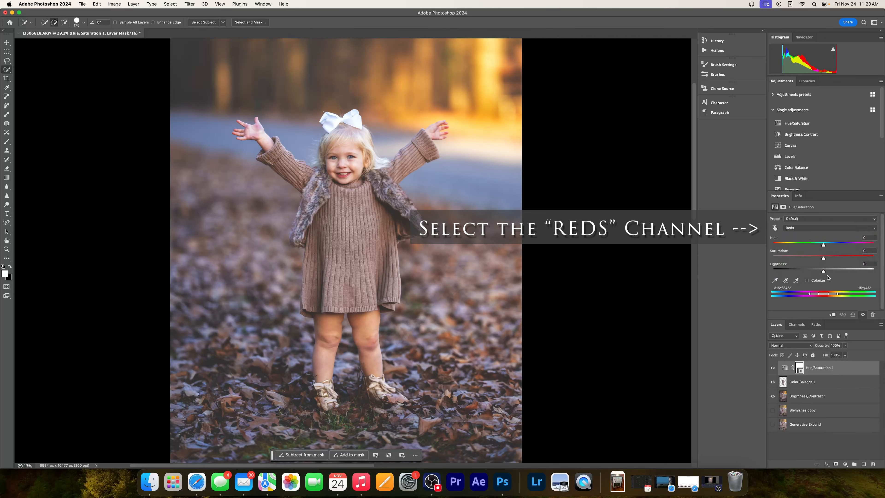
{"action": "left_click_drag", "start_coordinate": [820, 295], "coordinate": [837, 292]}
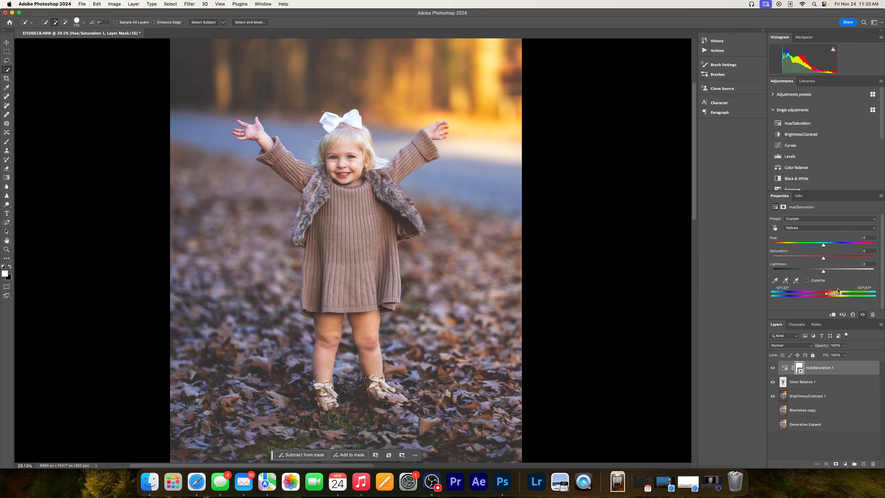
Step: Push the hue to -180 to expose the targeted skin tones, and clip the Hue/Saturation layer to the child cutout
{"action": "left_click_drag", "start_coordinate": [825, 247], "coordinate": [807, 246]}
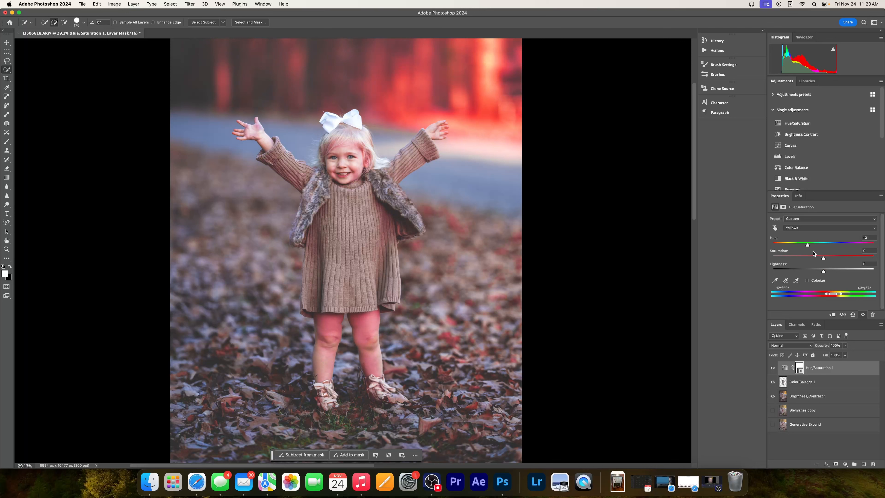
{"action": "left_click_drag", "start_coordinate": [807, 246], "coordinate": [769, 246]}
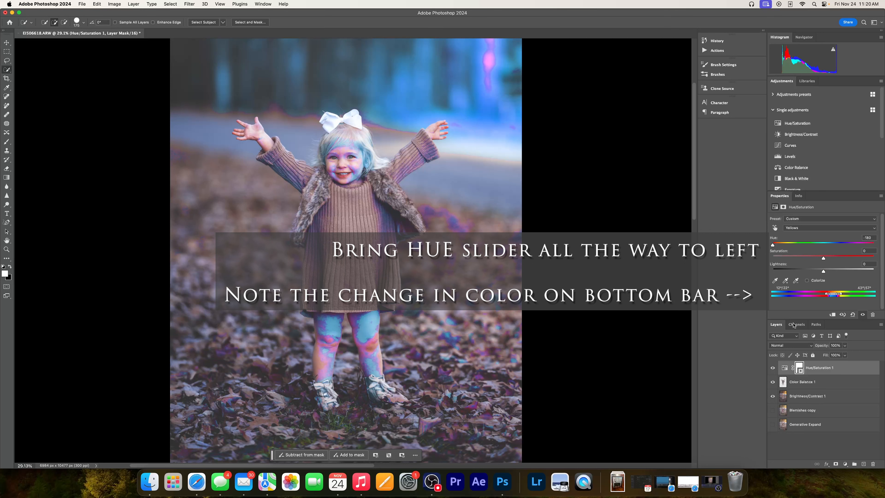
{"action": "left_click", "coordinate": [833, 315]}
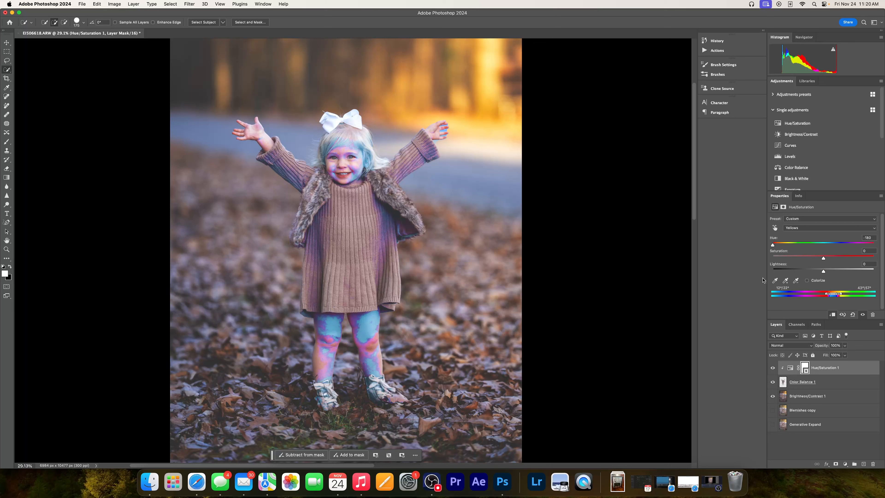
{"action": "left_click", "coordinate": [835, 292]}
Step: Try slightly reduced hue and saturation in the Reds channel, comparing the photo with Hue/Saturation 1 on and off
{"action": "left_click_drag", "start_coordinate": [772, 245], "coordinate": [824, 246]}
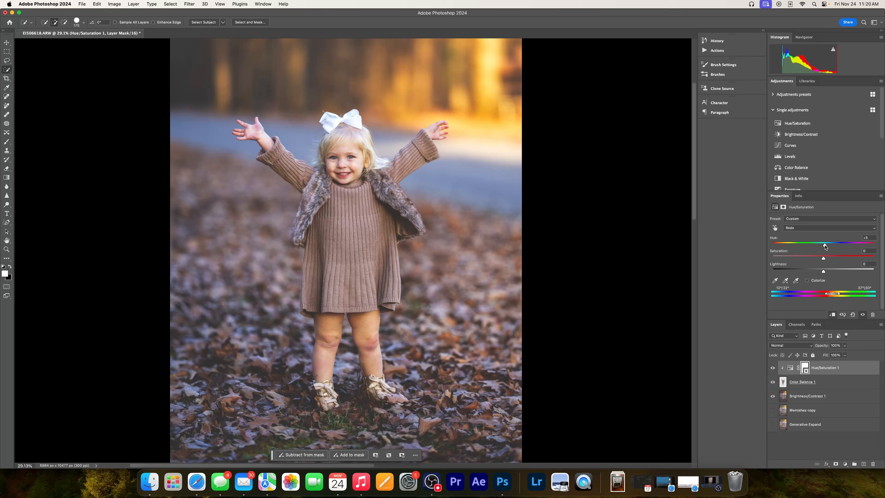
{"action": "mouse_move", "coordinate": [824, 246]}
{"action": "left_mouse_down"}
{"action": "mouse_move", "coordinate": [808, 259]}
{"action": "mouse_move", "coordinate": [823, 247]}
{"action": "mouse_move", "coordinate": [819, 259]}
{"action": "left_mouse_up"}
{"action": "left_click", "coordinate": [773, 367]}
{"action": "left_click", "coordinate": [773, 368]}
{"action": "left_click", "coordinate": [773, 368]}
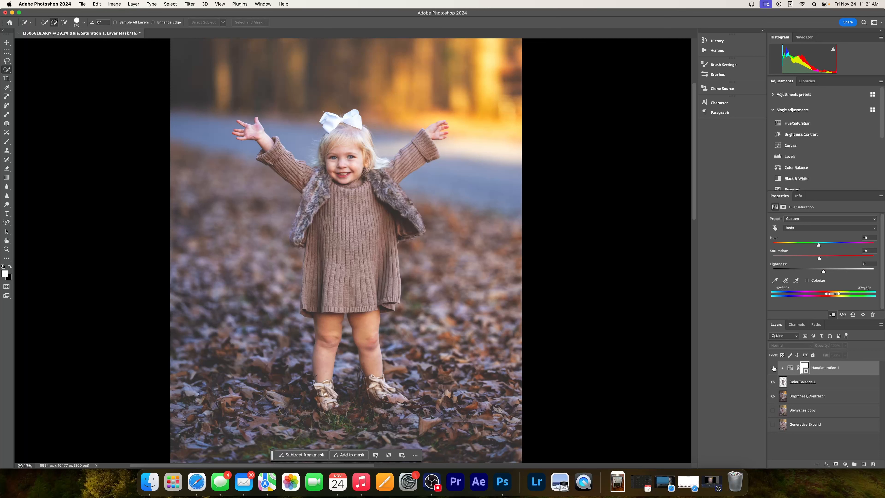
{"action": "left_click", "coordinate": [773, 368]}
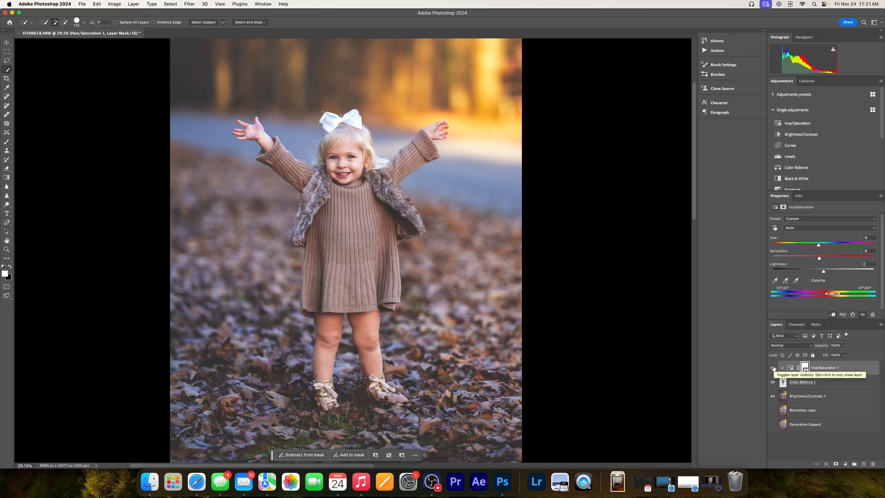
{"action": "left_click", "coordinate": [773, 368]}
{"action": "left_click", "coordinate": [773, 368]}
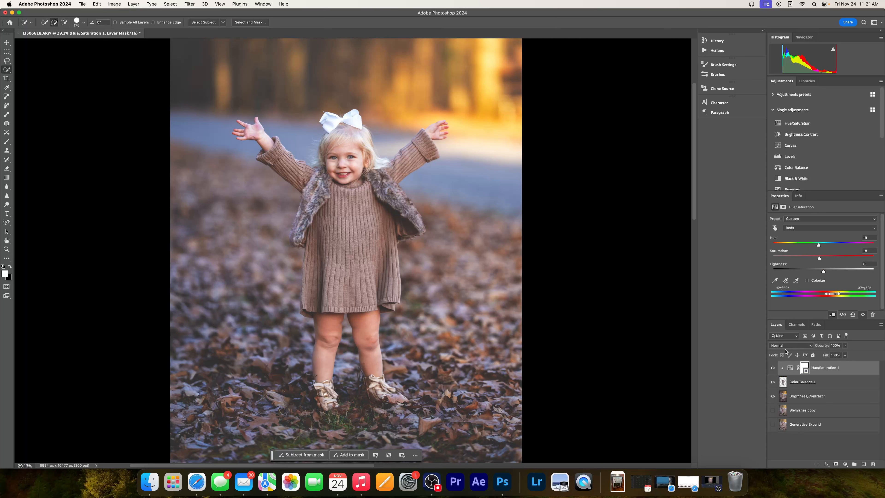
Step: Set the Reds channel to hue -2, saturation 0 and lightness -11, and check the photo with and without the adjustment
{"action": "left_click_drag", "start_coordinate": [818, 246], "coordinate": [818, 246]}
{"action": "left_click_drag", "start_coordinate": [822, 271], "coordinate": [817, 272]}
{"action": "left_click_drag", "start_coordinate": [819, 260], "coordinate": [824, 261]}
{"action": "left_click", "coordinate": [772, 369]}
{"action": "left_click", "coordinate": [771, 368]}
{"action": "left_click", "coordinate": [772, 369]}
Step: Examine the child's legs and knees close up with and without Hue/Saturation 1, and return to the whole photo
{"action": "left_click", "coordinate": [11, 250]}
{"action": "left_click_drag", "start_coordinate": [318, 348], "coordinate": [627, 301]}
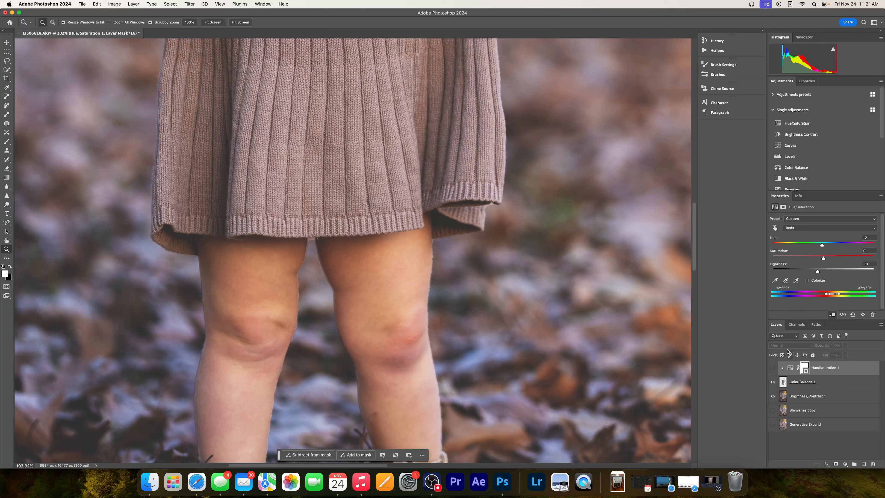
{"action": "left_click", "coordinate": [773, 369]}
{"action": "left_click", "coordinate": [773, 368]}
{"action": "left_click", "coordinate": [773, 368]}
{"action": "left_click_drag", "start_coordinate": [358, 328], "coordinate": [390, 331]}
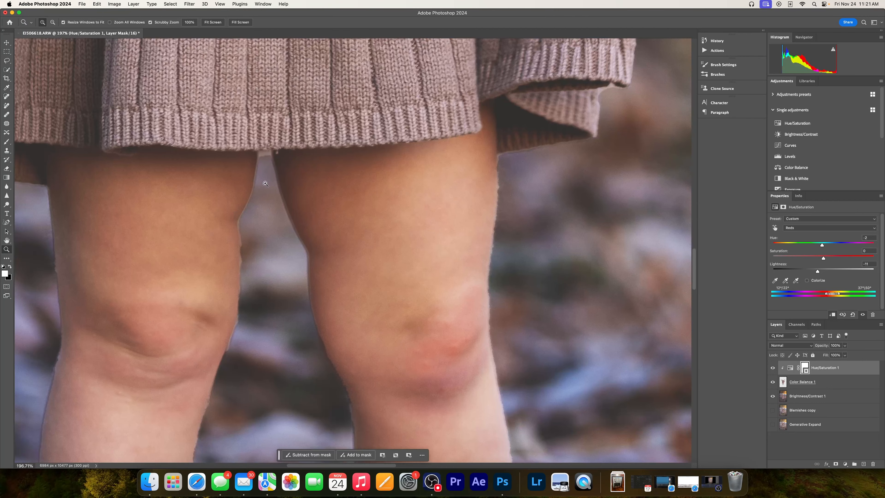
{"action": "left_click_drag", "start_coordinate": [354, 328], "coordinate": [300, 331]}
{"action": "left_click_drag", "start_coordinate": [359, 379], "coordinate": [392, 384]}
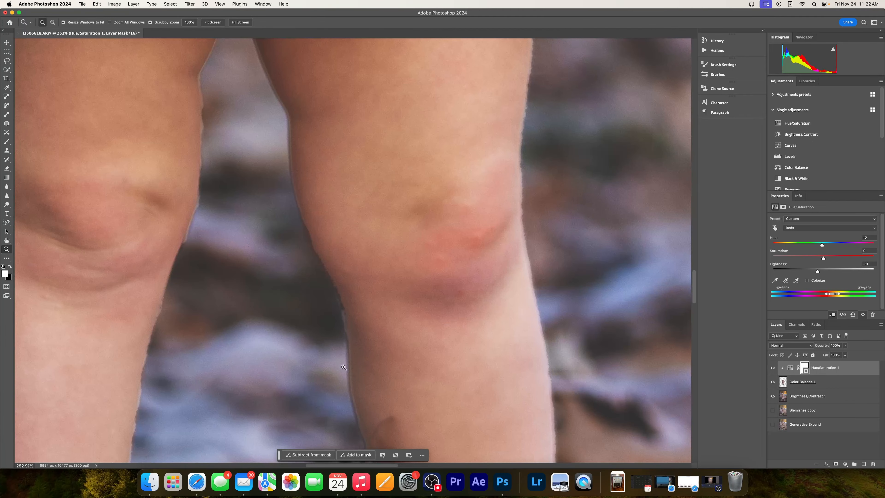
{"action": "left_click_drag", "start_coordinate": [387, 290], "coordinate": [328, 285]}
{"action": "left_click_drag", "start_coordinate": [415, 201], "coordinate": [405, 159]}
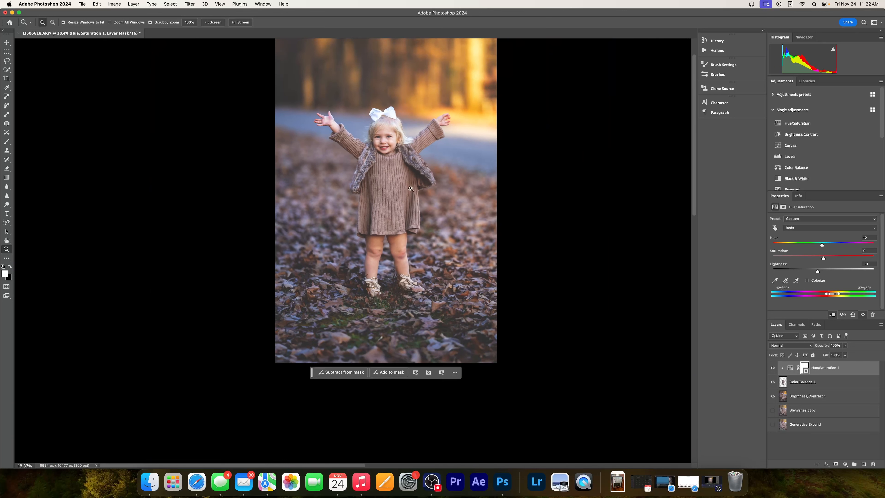
{"action": "right_click", "coordinate": [406, 158]}
{"action": "left_click", "coordinate": [414, 161]}
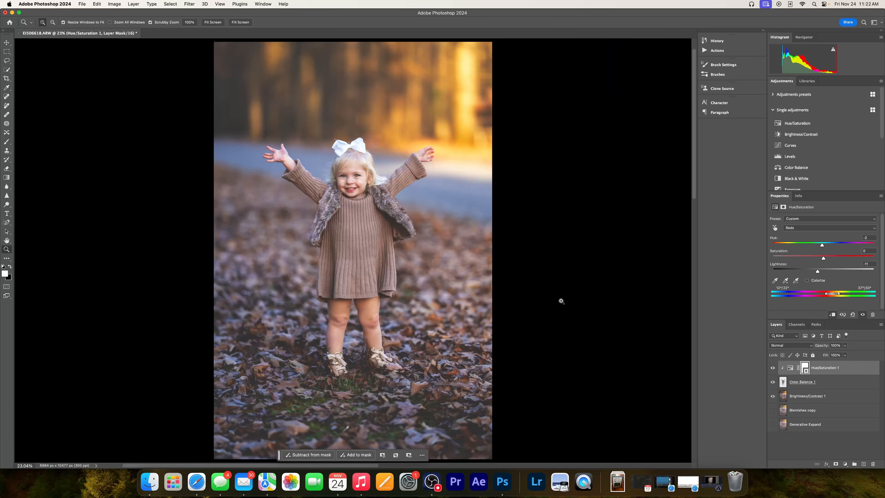
Step: Compare the photo without Hue/Saturation 1, merge all visible layers, and show Generative Expand beneath for a before-and-after check
{"action": "left_click", "coordinate": [773, 368]}
{"action": "left_click", "coordinate": [773, 368]}
{"action": "key", "text": "super+shift+e"}
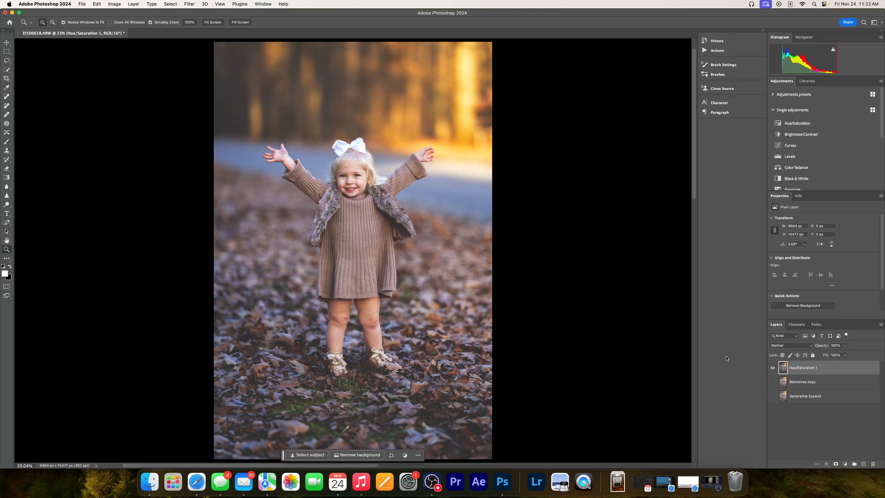
{"action": "left_click", "coordinate": [772, 396]}
{"action": "left_click", "coordinate": [771, 367]}
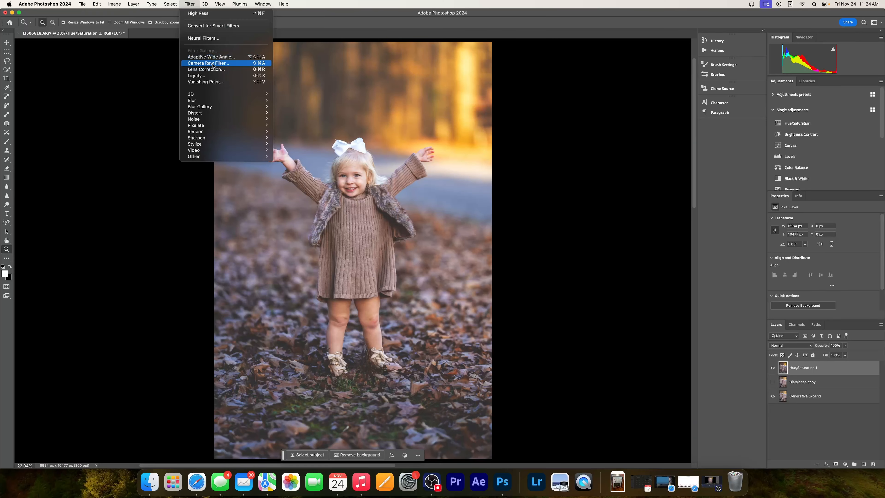
Step: Open the merged photo in the Camera Raw Filter and set Highlights to -35
{"action": "left_click", "coordinate": [206, 68]}
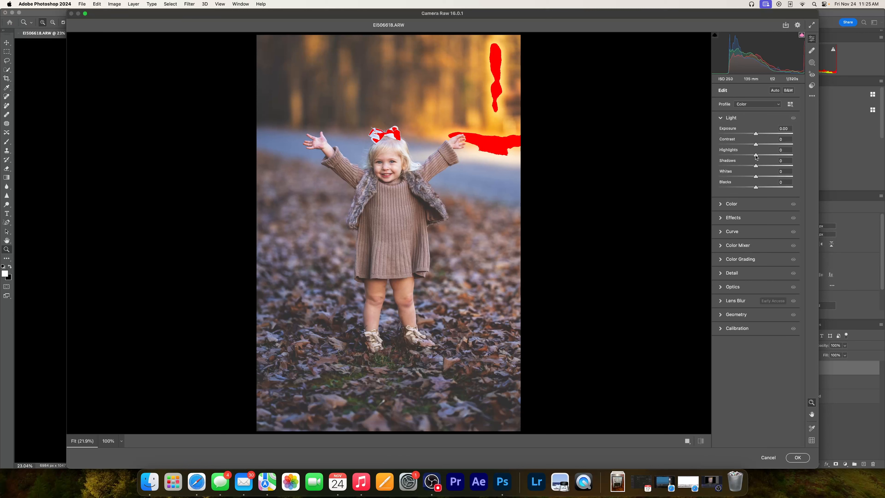
{"action": "mouse_move", "coordinate": [756, 157]}
{"action": "left_mouse_down"}
{"action": "mouse_move", "coordinate": [728, 155]}
{"action": "mouse_move", "coordinate": [743, 156]}
{"action": "left_mouse_up"}
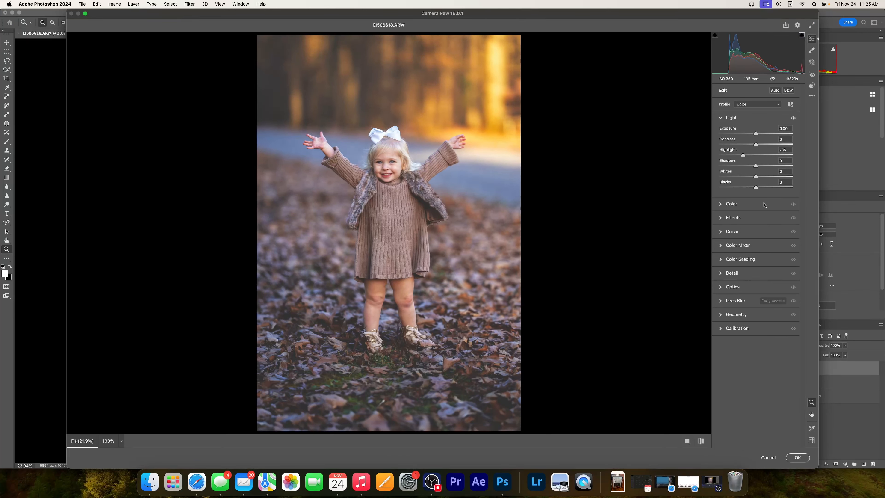
{"action": "left_click", "coordinate": [720, 274]}
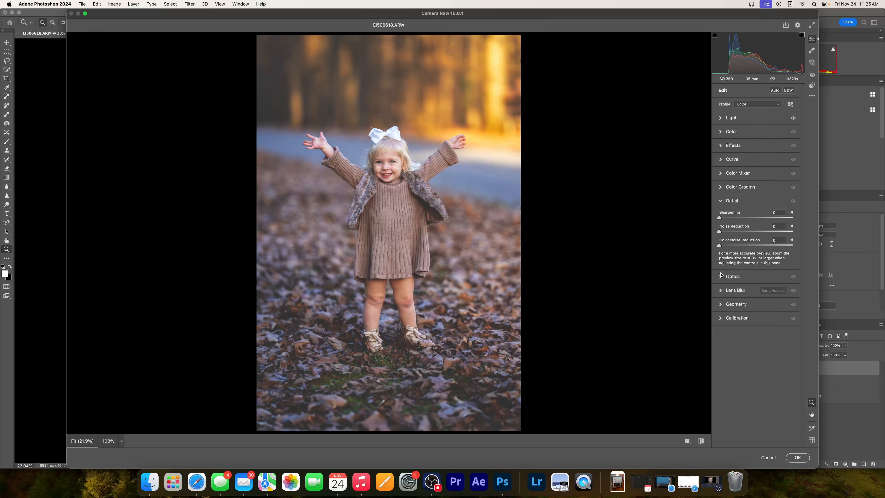
Step: Set Clarity to -23, checking the child close up, add a -12 Vignette, and apply the Camera Raw edits
{"action": "left_click", "coordinate": [720, 148]}
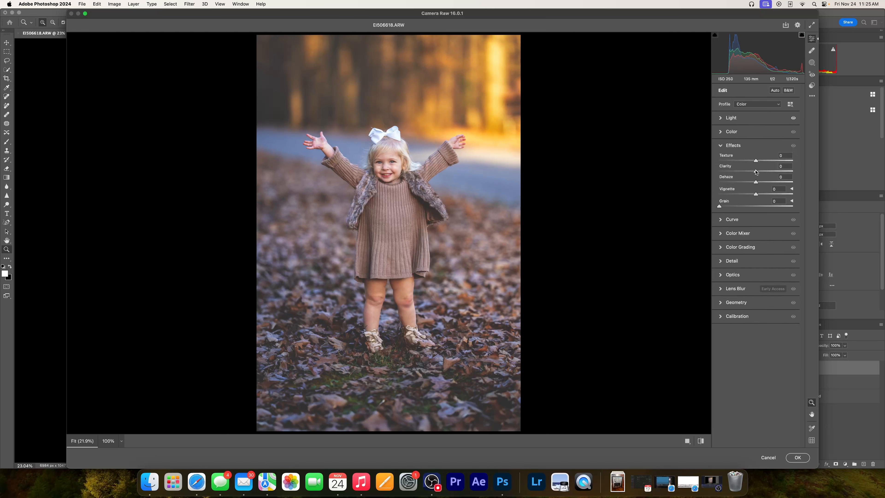
{"action": "left_click_drag", "start_coordinate": [755, 172], "coordinate": [747, 171]}
{"action": "left_click_drag", "start_coordinate": [391, 167], "coordinate": [432, 166]}
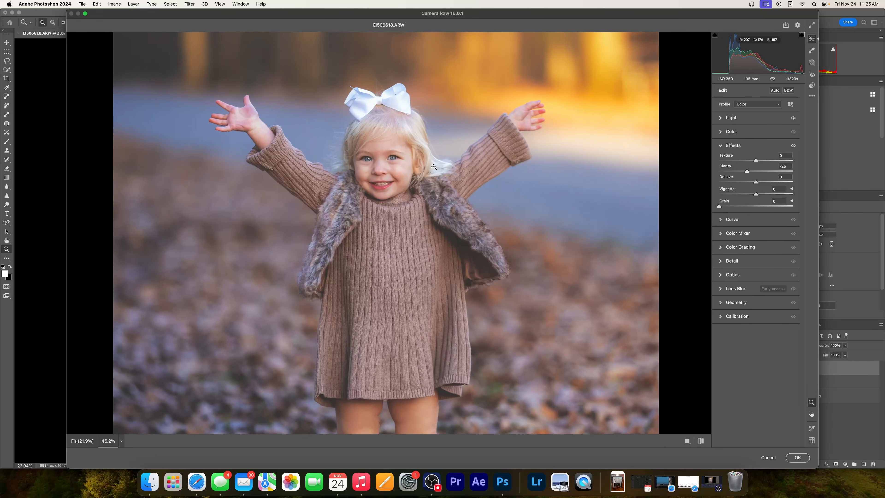
{"action": "left_click_drag", "start_coordinate": [747, 173], "coordinate": [748, 174]}
{"action": "right_click", "coordinate": [418, 164]}
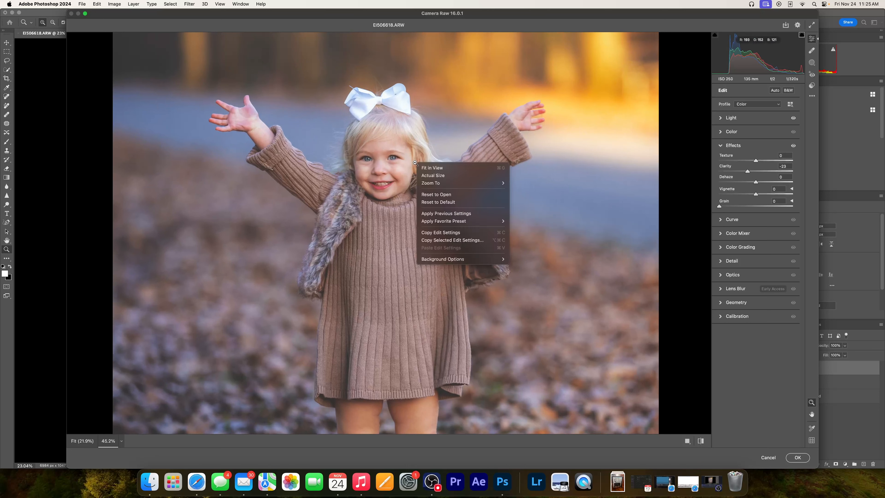
{"action": "left_click", "coordinate": [432, 168]}
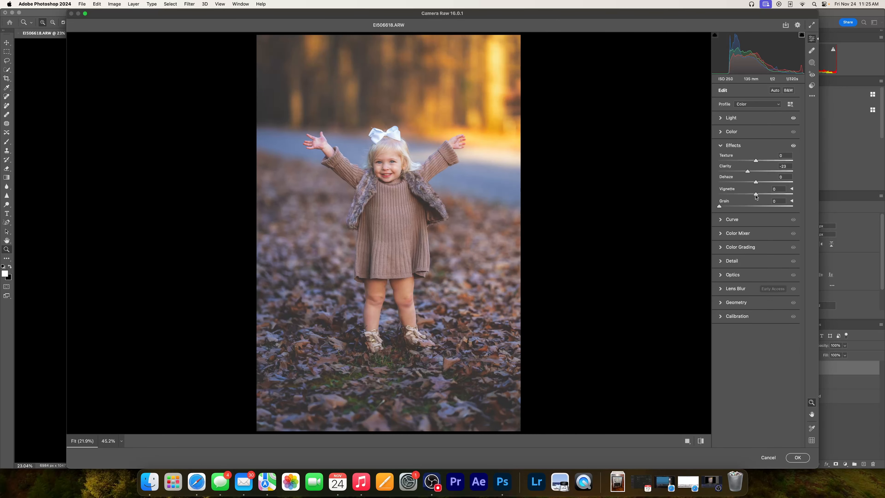
{"action": "left_click_drag", "start_coordinate": [756, 196], "coordinate": [752, 196]}
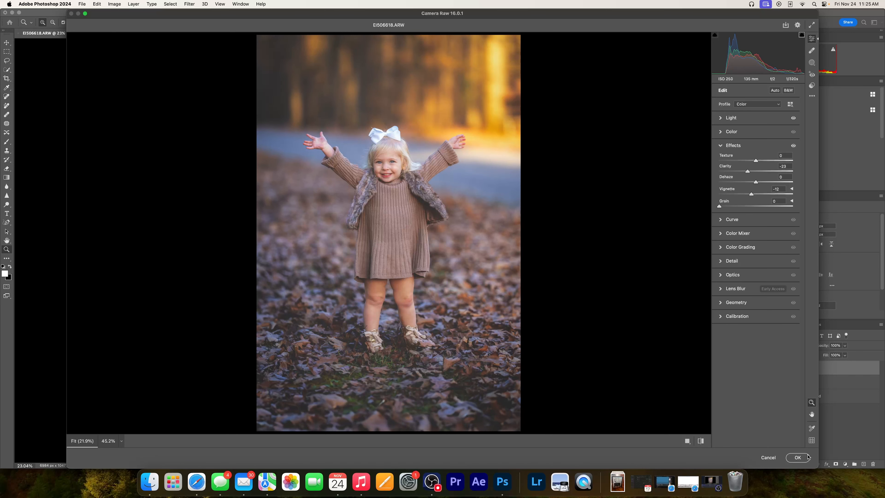
{"action": "left_click", "coordinate": [797, 457]}
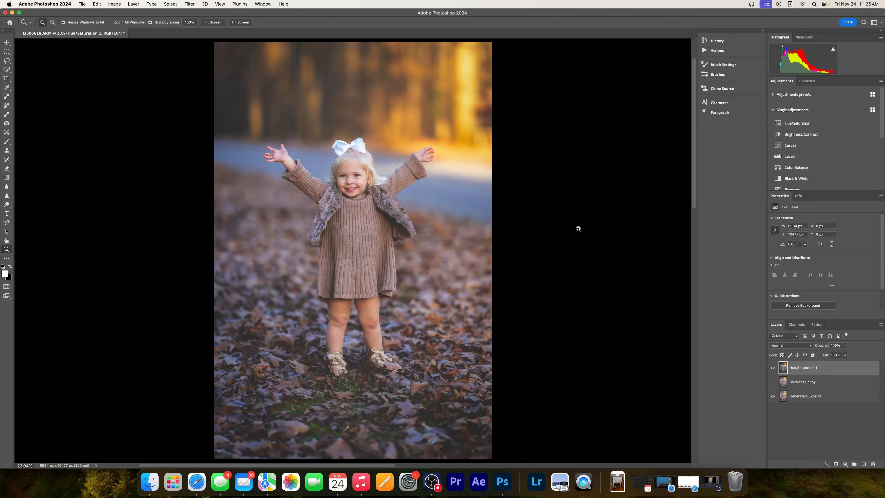
Step: Compare the photo with and without the Hue/Saturation 1 layer, and return to the whole photo
{"action": "left_click", "coordinate": [360, 181]}
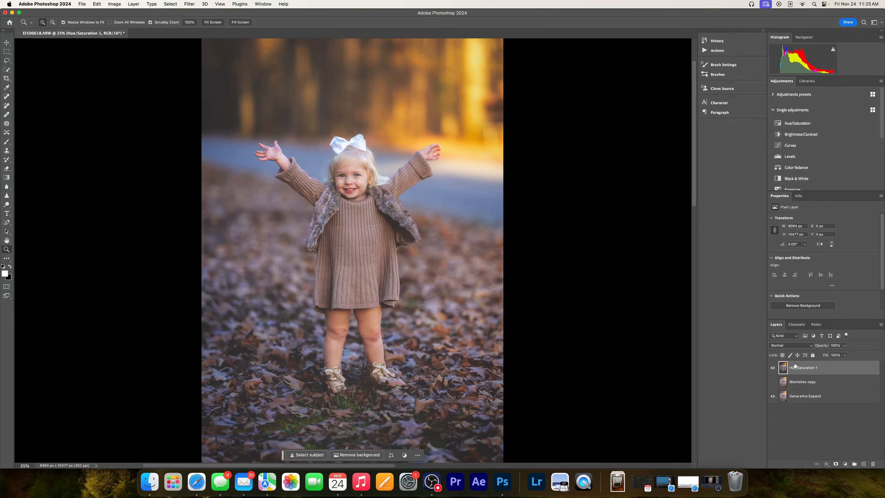
{"action": "left_click", "coordinate": [772, 367]}
{"action": "left_click", "coordinate": [773, 368]}
{"action": "left_click_drag", "start_coordinate": [367, 224], "coordinate": [358, 223]}
{"action": "right_click", "coordinate": [372, 222]}
{"action": "left_click", "coordinate": [385, 227]}
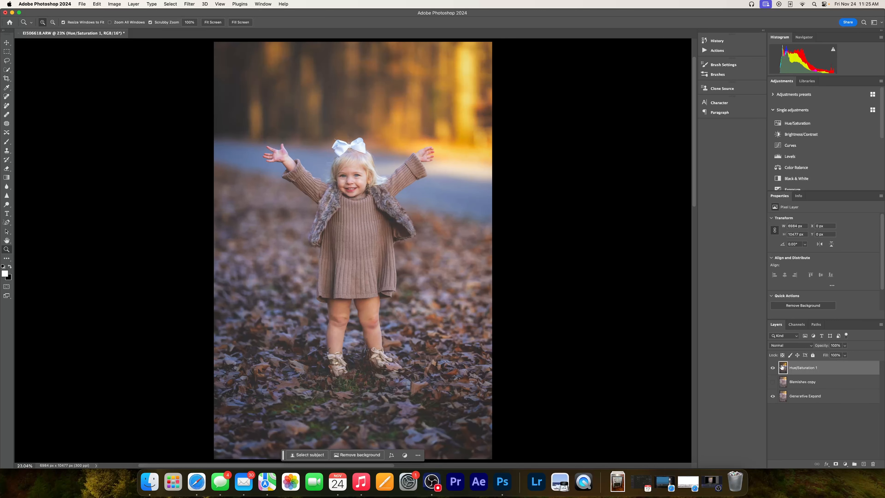
Step: Duplicate the Hue/Saturation 1 layer and apply a High Pass filter to the copy with a radius below 5 pixels
{"action": "key", "text": "super+j"}
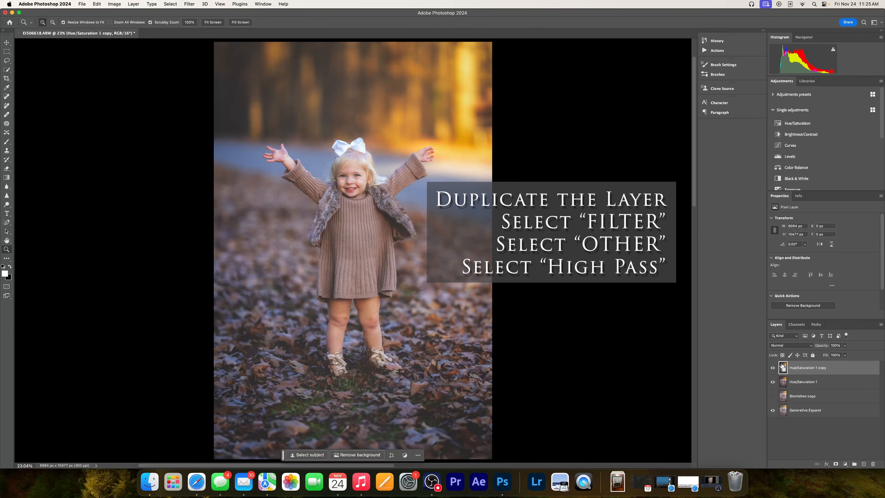
{"action": "left_click", "coordinate": [189, 4]}
{"action": "mouse_move", "coordinate": [217, 157]}
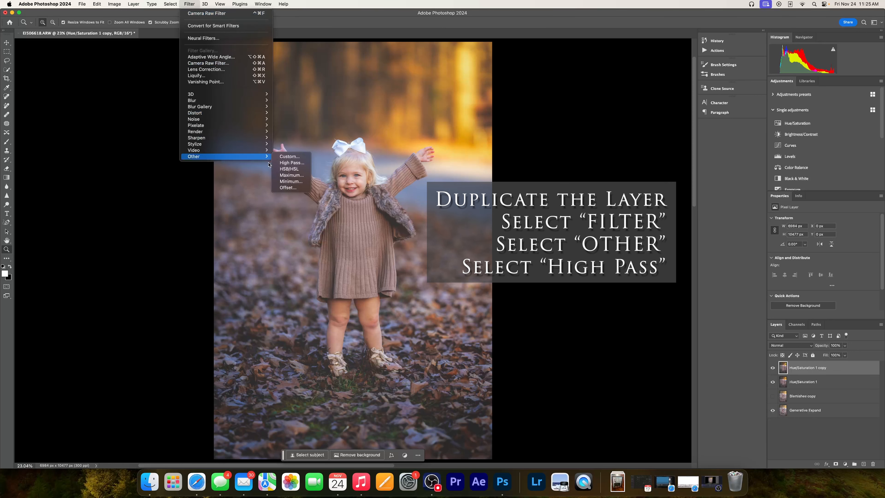
{"action": "left_click", "coordinate": [287, 162]}
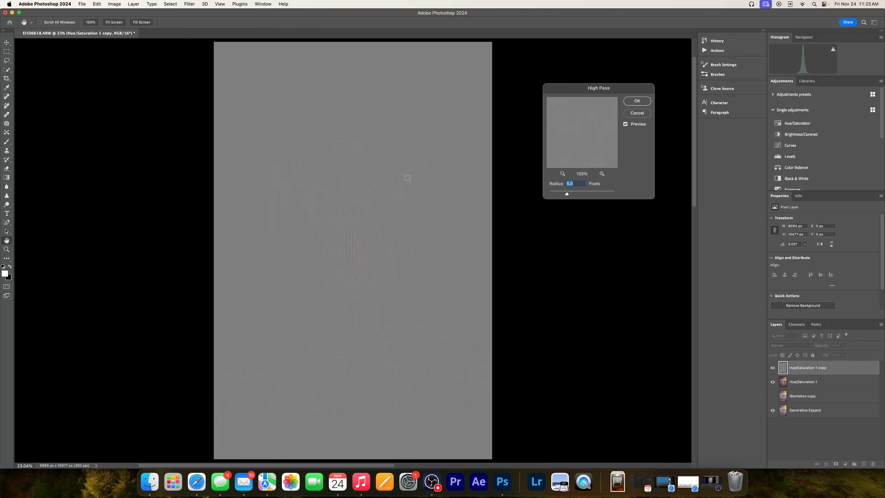
{"action": "left_click_drag", "start_coordinate": [566, 195], "coordinate": [564, 196]}
{"action": "left_click", "coordinate": [562, 173]}
{"action": "left_click", "coordinate": [563, 173]}
{"action": "mouse_move", "coordinate": [580, 134]}
{"action": "left_mouse_down"}
{"action": "mouse_move", "coordinate": [610, 164]}
{"action": "mouse_move", "coordinate": [581, 122]}
{"action": "mouse_move", "coordinate": [595, 141]}
{"action": "mouse_move", "coordinate": [582, 138]}
{"action": "left_mouse_up"}
{"action": "left_click_drag", "start_coordinate": [563, 195], "coordinate": [561, 195]}
{"action": "left_click", "coordinate": [637, 101]}
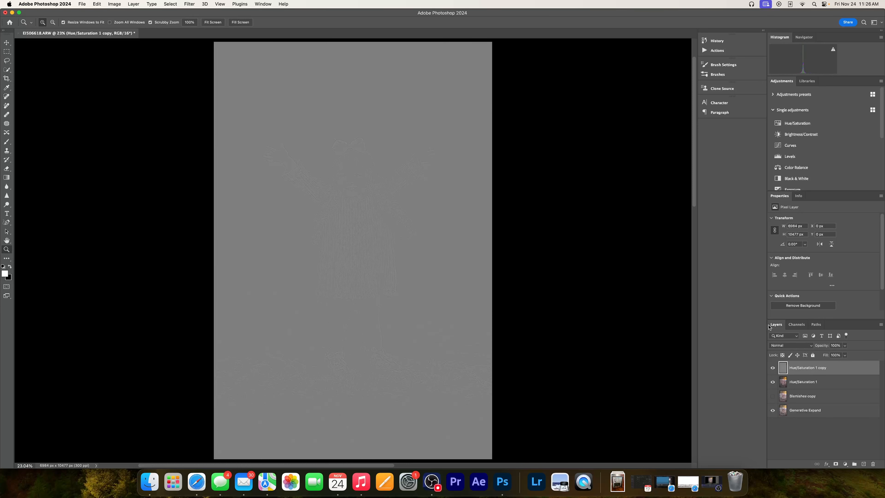
Step: Set the High Pass layer's blend mode to Soft Light and check the child's upper body with and without it
{"action": "left_click", "coordinate": [798, 349]}
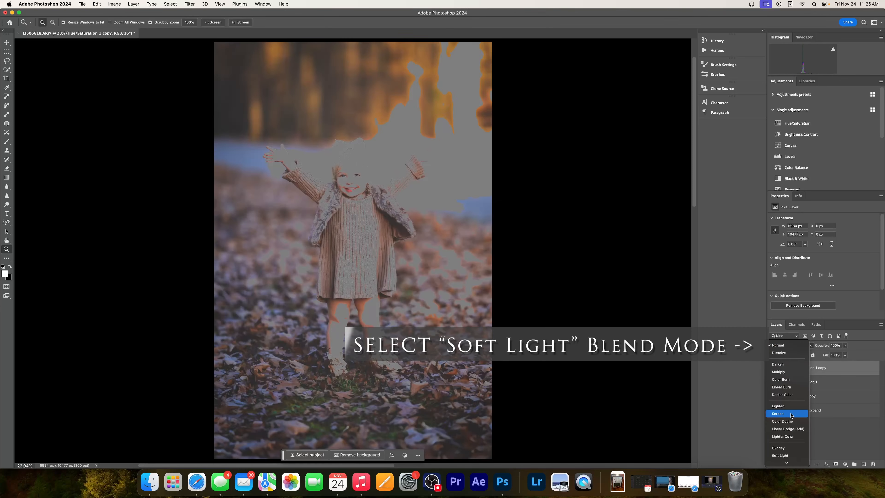
{"action": "left_click", "coordinate": [785, 455]}
{"action": "left_click_drag", "start_coordinate": [352, 167], "coordinate": [404, 167]}
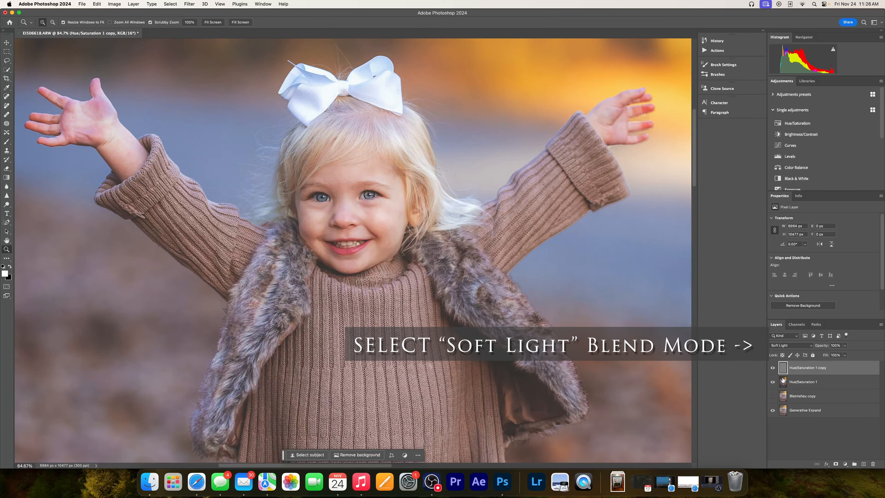
{"action": "left_click", "coordinate": [773, 367]}
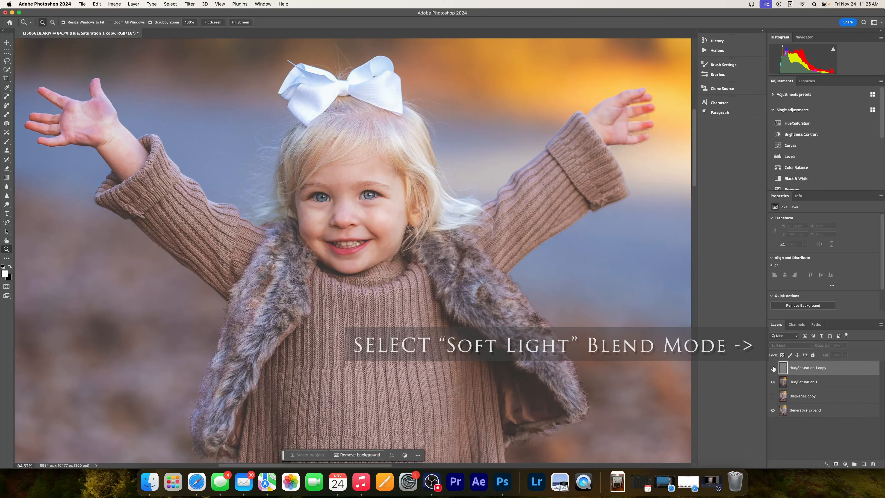
{"action": "left_click", "coordinate": [772, 367]}
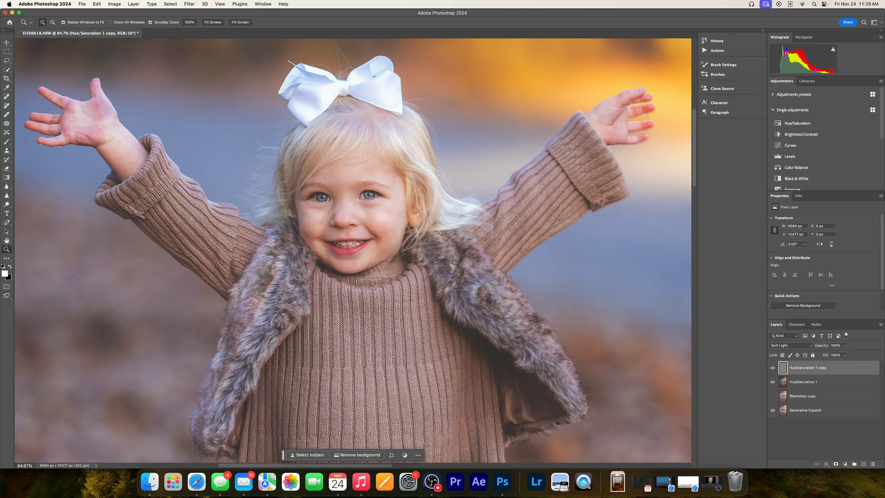
Step: Examine the child's face close up with the High Pass sharpening layer on and off
{"action": "left_click_drag", "start_coordinate": [384, 197], "coordinate": [453, 237]}
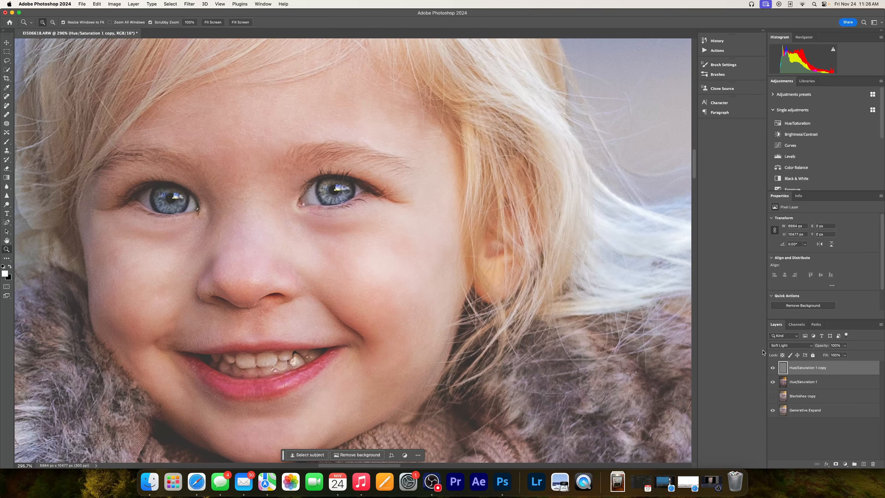
{"action": "left_click", "coordinate": [773, 369]}
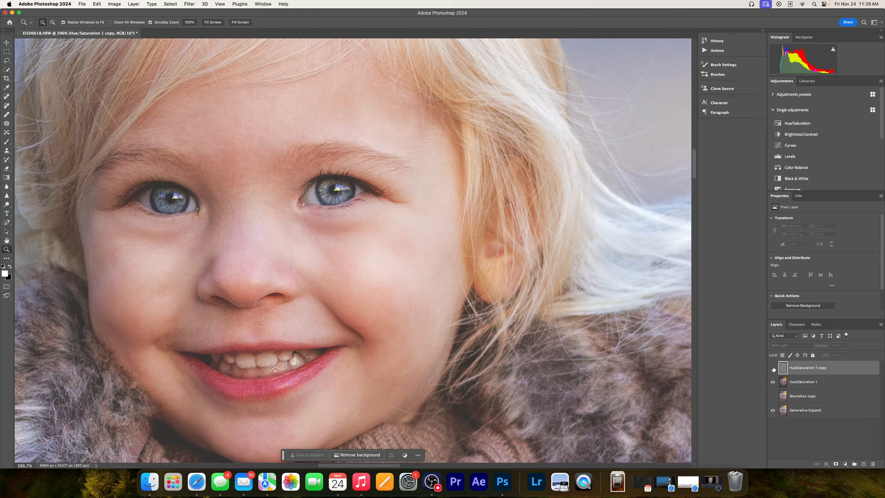
{"action": "left_click", "coordinate": [773, 368]}
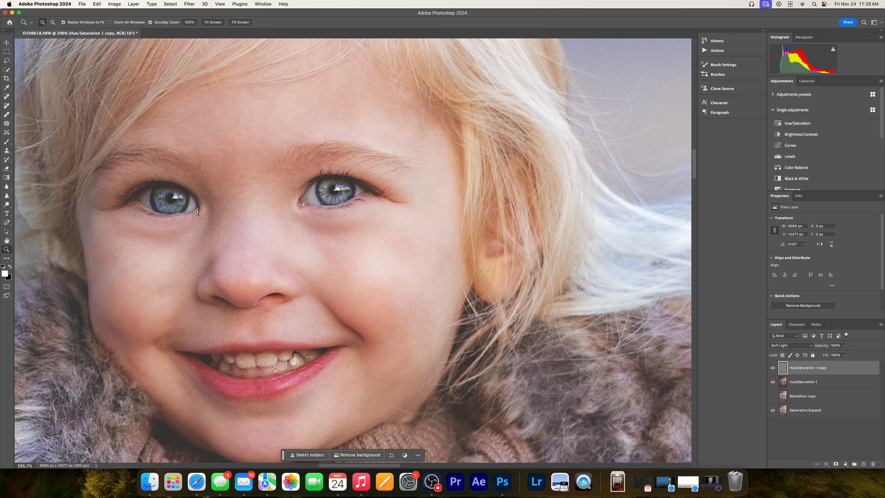
{"action": "left_click", "coordinate": [773, 368]}
{"action": "left_click", "coordinate": [773, 368]}
Step: Lower the High Pass layer's opacity to 68% and compare the face with and without the sharpening
{"action": "left_click_drag", "start_coordinate": [826, 346], "coordinate": [811, 351]}
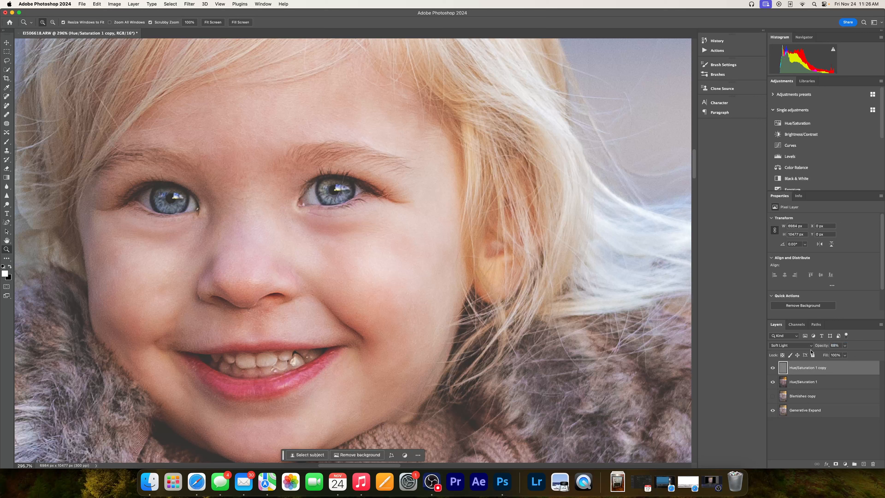
{"action": "left_click", "coordinate": [773, 368]}
{"action": "left_click", "coordinate": [773, 369]}
{"action": "left_click", "coordinate": [772, 368]}
{"action": "left_click", "coordinate": [773, 368]}
Step: Inspect the child's eyes at high magnification with and without the sharpening layer, and return to the whole photo
{"action": "left_click_drag", "start_coordinate": [208, 206], "coordinate": [431, 289]}
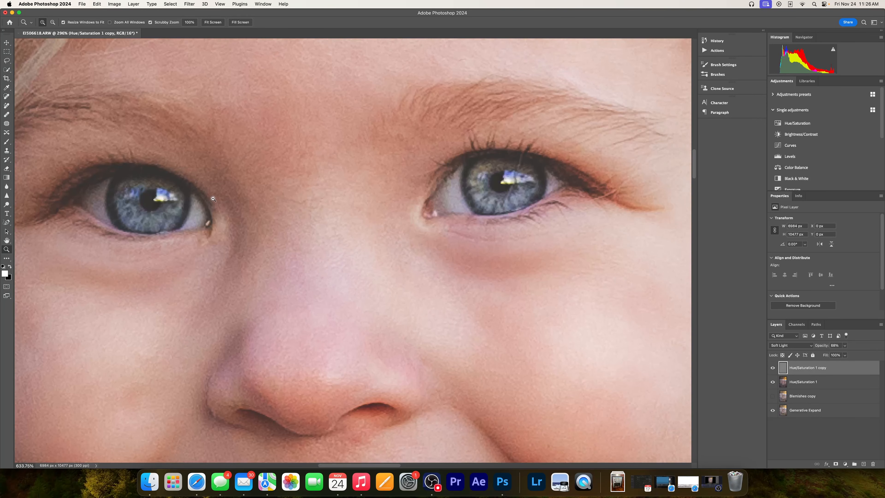
{"action": "left_click", "coordinate": [773, 368]}
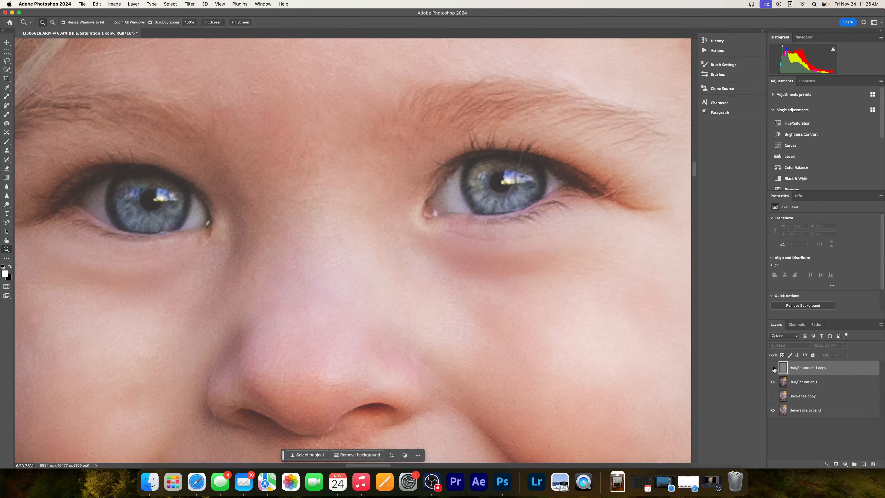
{"action": "left_click", "coordinate": [773, 369]}
{"action": "left_click_drag", "start_coordinate": [498, 208], "coordinate": [485, 209]}
{"action": "right_click", "coordinate": [485, 209]}
{"action": "left_click", "coordinate": [495, 215]}
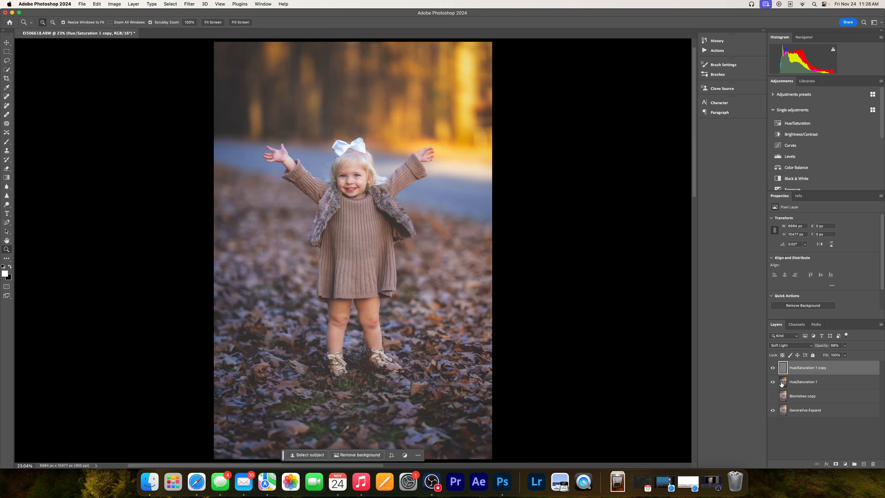
Step: Hide the Generative Expand layer, merge the visible layers, and check the merged photo up close
{"action": "left_click", "coordinate": [773, 410]}
{"action": "key", "text": "super+e"}
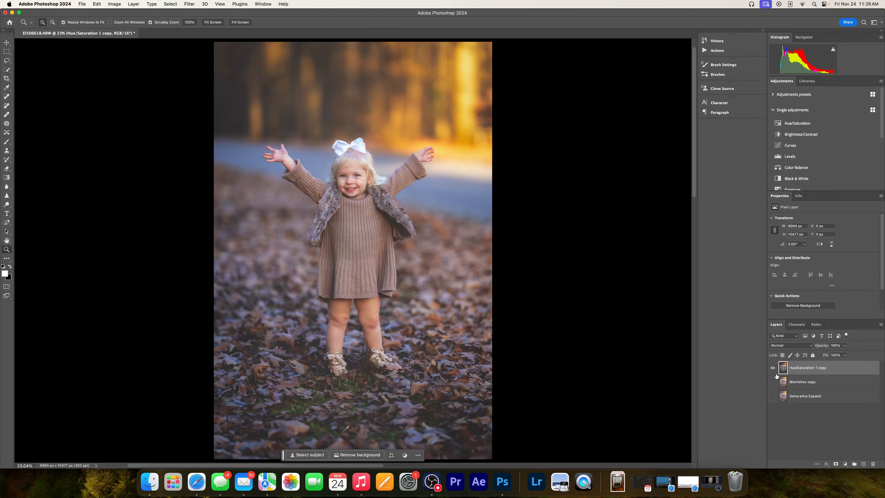
{"action": "left_click", "coordinate": [395, 202]}
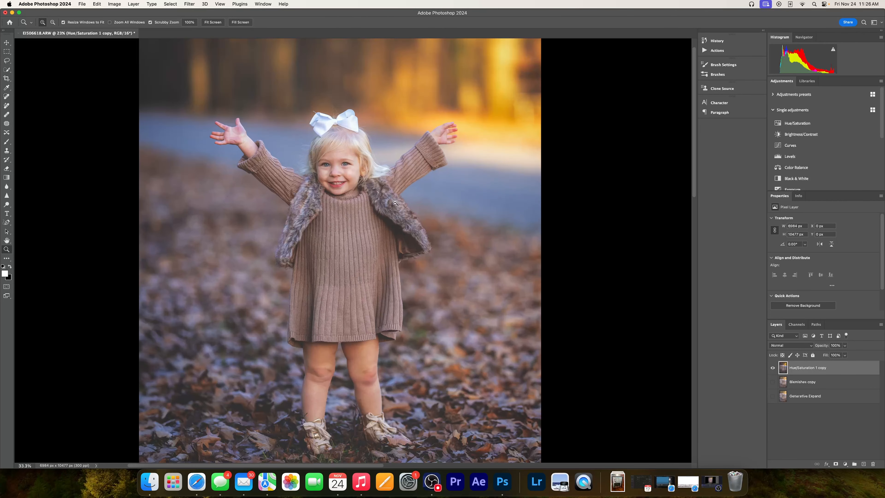
{"action": "left_click_drag", "start_coordinate": [395, 203], "coordinate": [390, 202]}
{"action": "right_click", "coordinate": [390, 202]}
{"action": "left_click", "coordinate": [399, 206]}
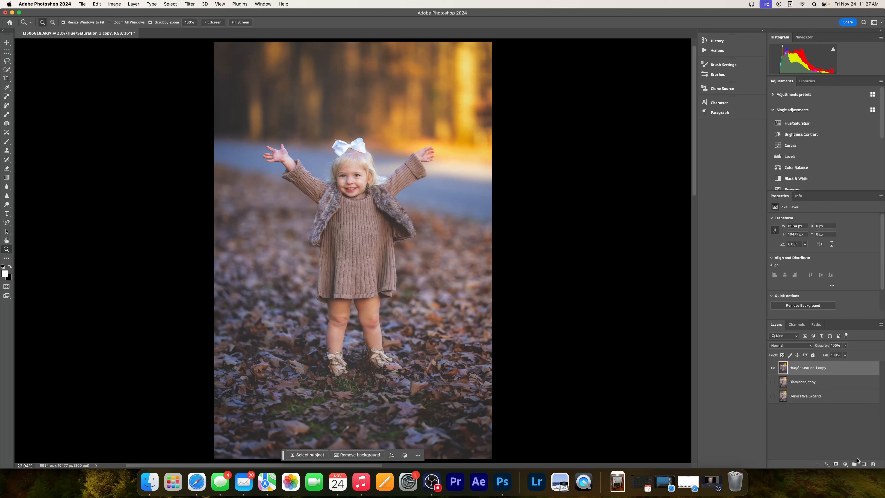
Step: Add a blank layer above the merged photo, and select the child on the photo layer with Select Subject
{"action": "left_click", "coordinate": [863, 464]}
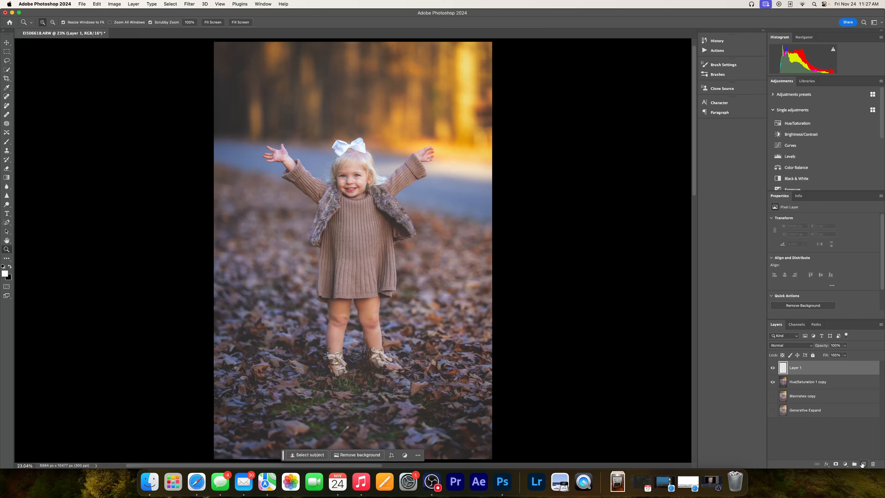
{"action": "left_click", "coordinate": [782, 383]}
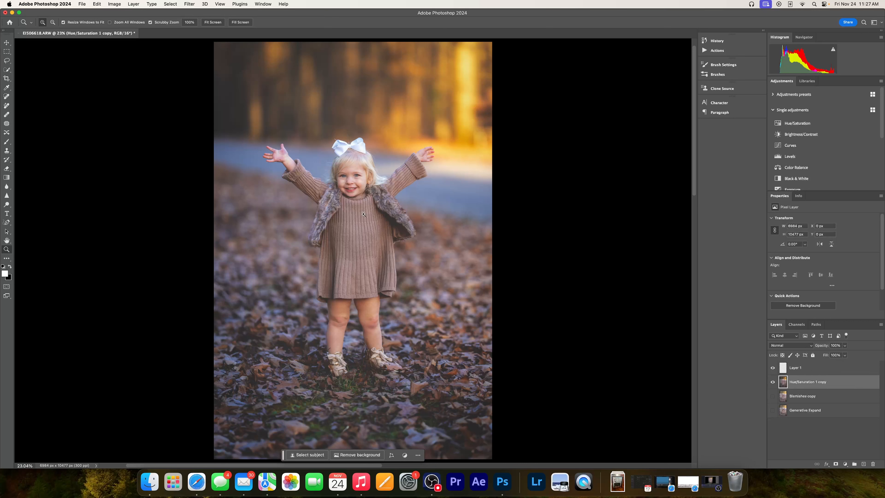
{"action": "left_click", "coordinate": [189, 5]}
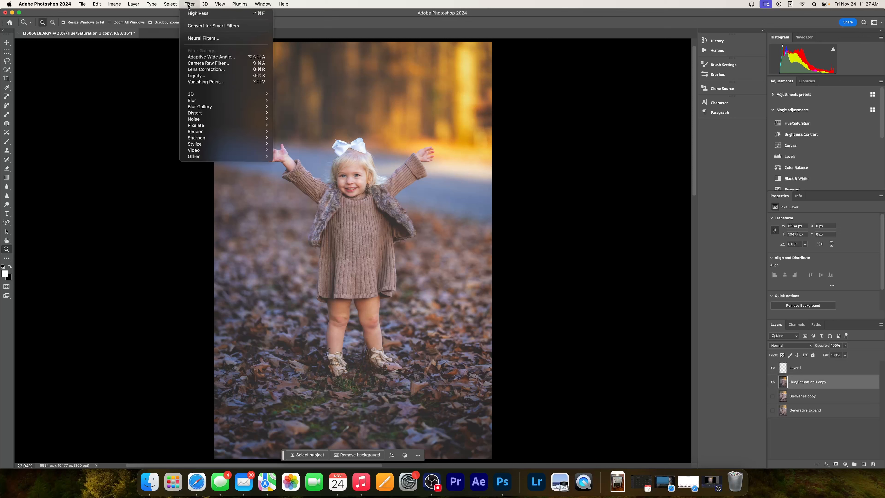
{"action": "mouse_move", "coordinate": [172, 4]}
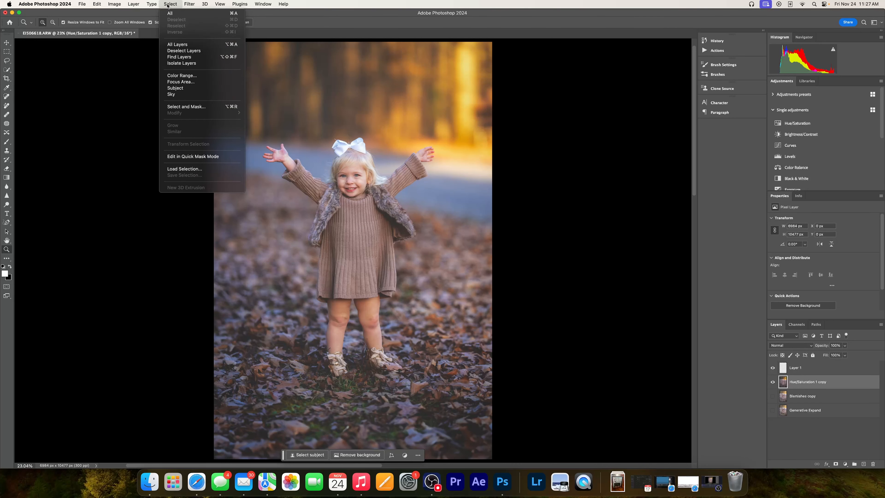
{"action": "left_click", "coordinate": [183, 88]}
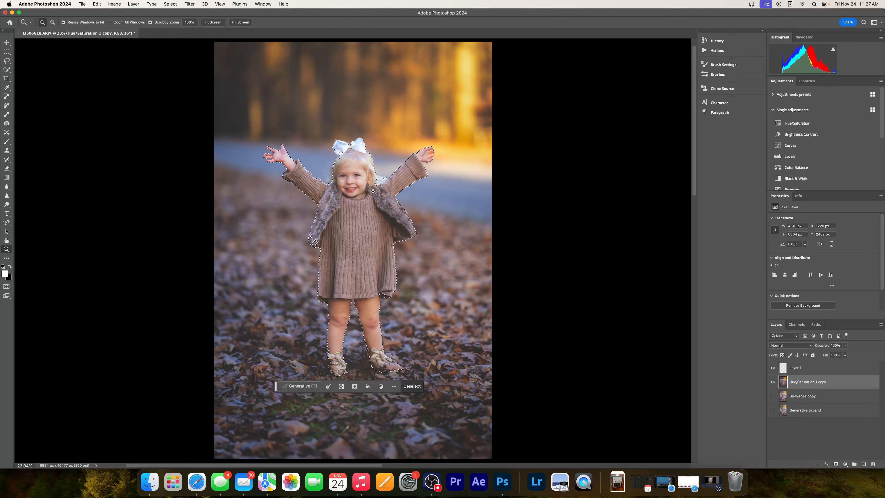
Step: Refine the child's selection with the Quick Selection tool and copy her to a new layer placed above the blank layer
{"action": "left_click", "coordinate": [7, 115]}
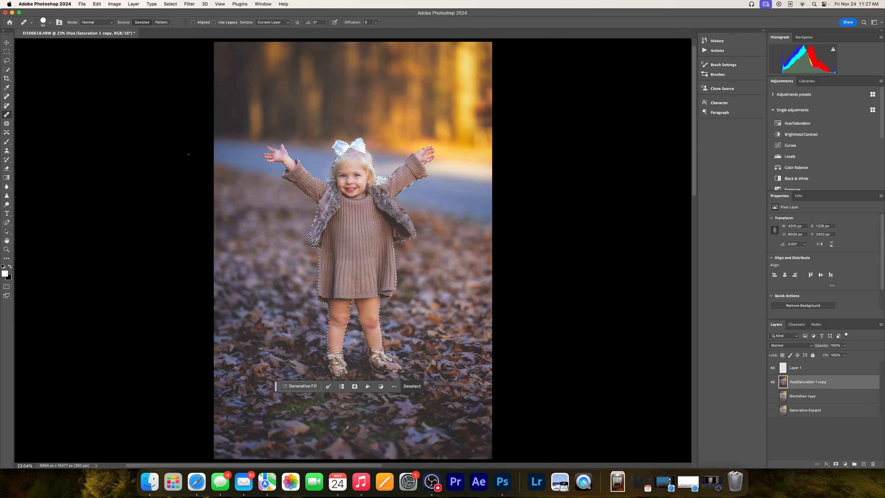
{"action": "key", "text": "w"}
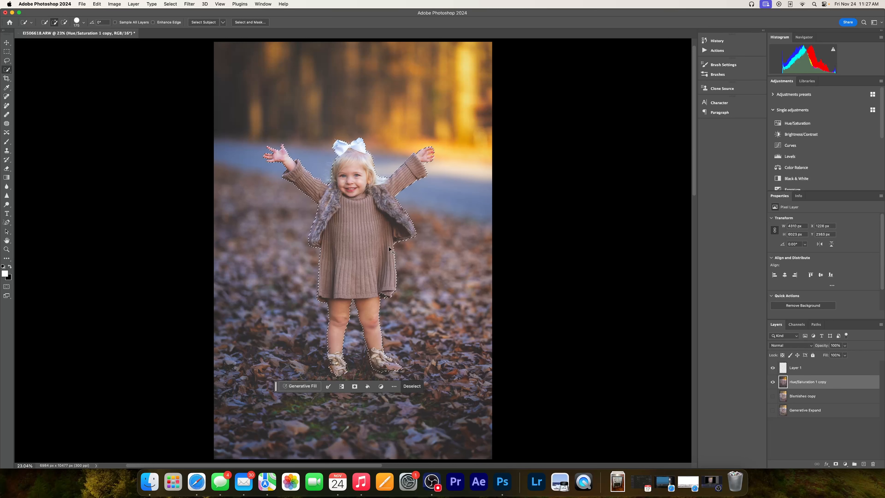
{"action": "key", "text": "super+j"}
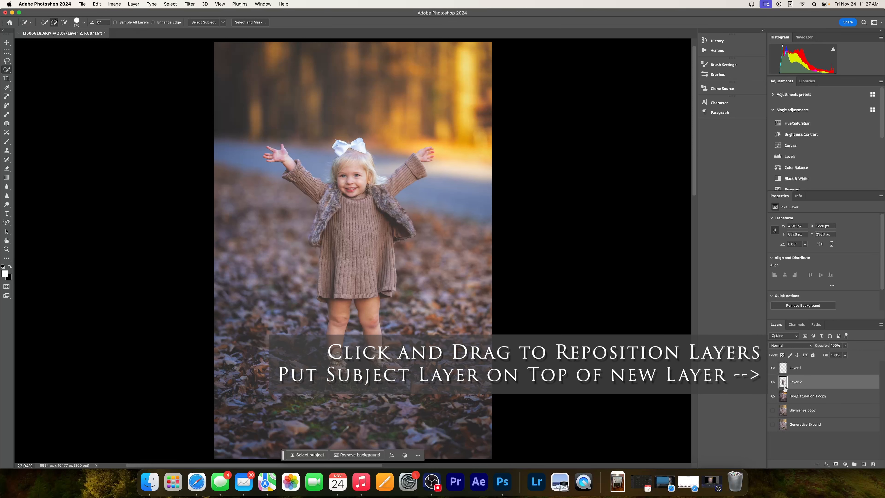
{"action": "left_click_drag", "start_coordinate": [783, 386], "coordinate": [784, 364]}
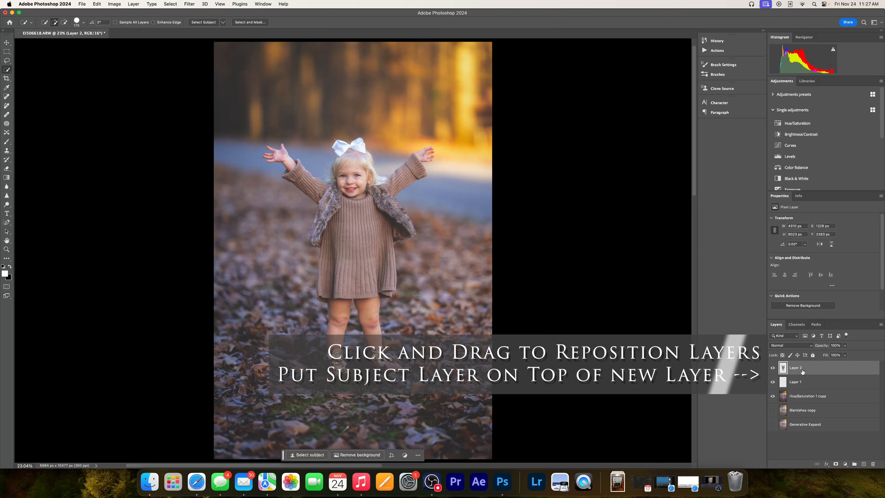
Step: On the blank layer, draw a large closed path with the Freeform Pen from the photo's upper right corner down around the child
{"action": "left_click", "coordinate": [784, 383]}
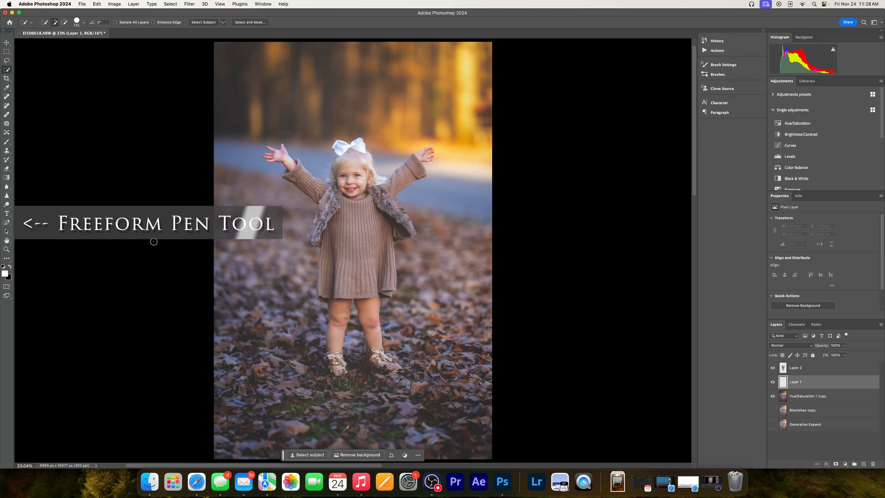
{"action": "left_click", "coordinate": [7, 223]}
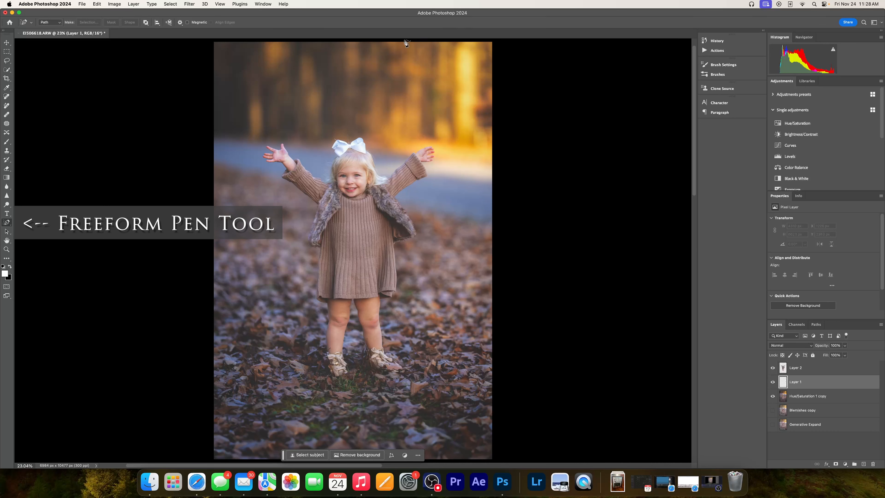
{"action": "mouse_move", "coordinate": [405, 43]}
{"action": "left_mouse_down"}
{"action": "mouse_move", "coordinate": [278, 143]}
{"action": "mouse_move", "coordinate": [214, 241]}
{"action": "mouse_move", "coordinate": [210, 232]}
{"action": "mouse_move", "coordinate": [188, 284]}
{"action": "mouse_move", "coordinate": [193, 319]}
{"action": "mouse_move", "coordinate": [236, 378]}
{"action": "mouse_move", "coordinate": [287, 412]}
{"action": "mouse_move", "coordinate": [345, 425]}
{"action": "mouse_move", "coordinate": [388, 416]}
{"action": "mouse_move", "coordinate": [430, 384]}
{"action": "mouse_move", "coordinate": [482, 259]}
{"action": "mouse_move", "coordinate": [520, 201]}
{"action": "mouse_move", "coordinate": [536, 121]}
{"action": "mouse_move", "coordinate": [523, 62]}
{"action": "mouse_move", "coordinate": [502, 28]}
{"action": "mouse_move", "coordinate": [407, 49]}
{"action": "left_mouse_up"}
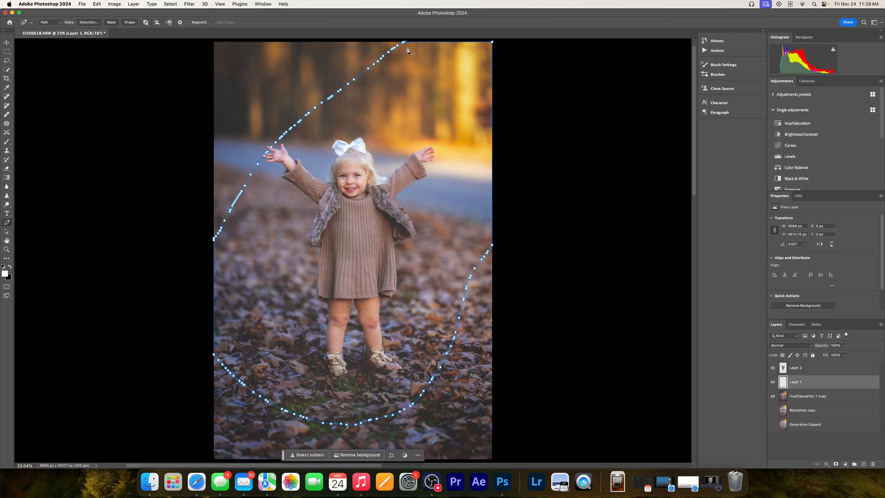
Step: Fill the freeform path with white at 100% opacity and delete the path
{"action": "right_click", "coordinate": [447, 88]}
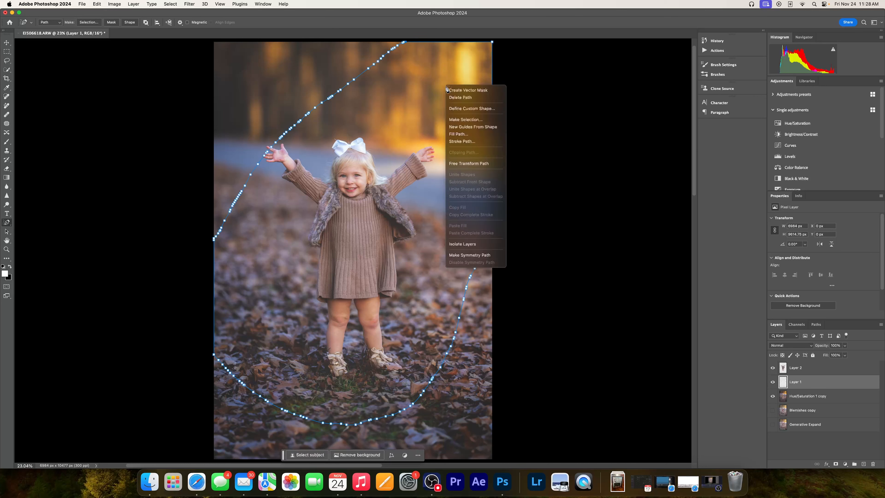
{"action": "left_click", "coordinate": [461, 135]}
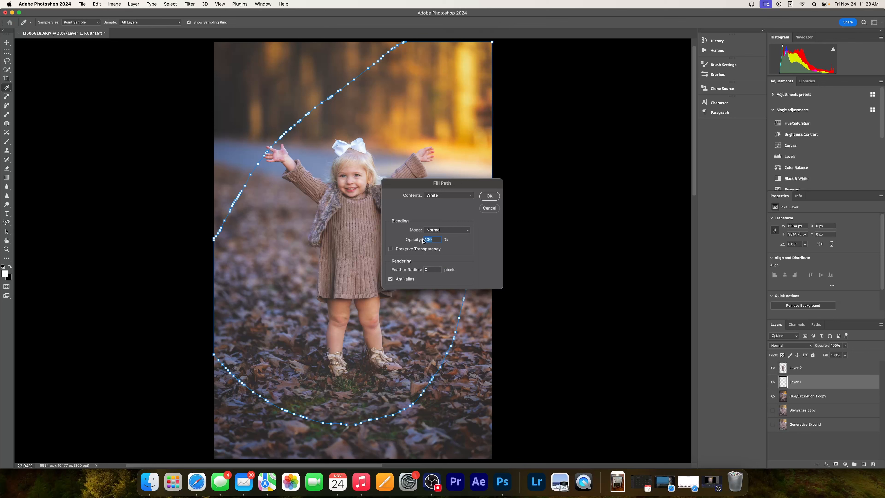
{"action": "left_click", "coordinate": [489, 196]}
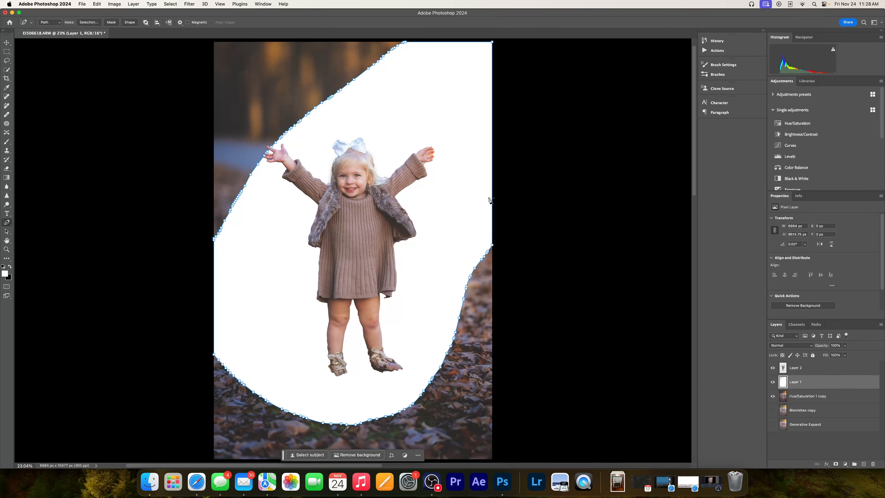
{"action": "key", "text": "p"}
{"action": "right_click", "coordinate": [477, 209]}
{"action": "left_click", "coordinate": [489, 220]}
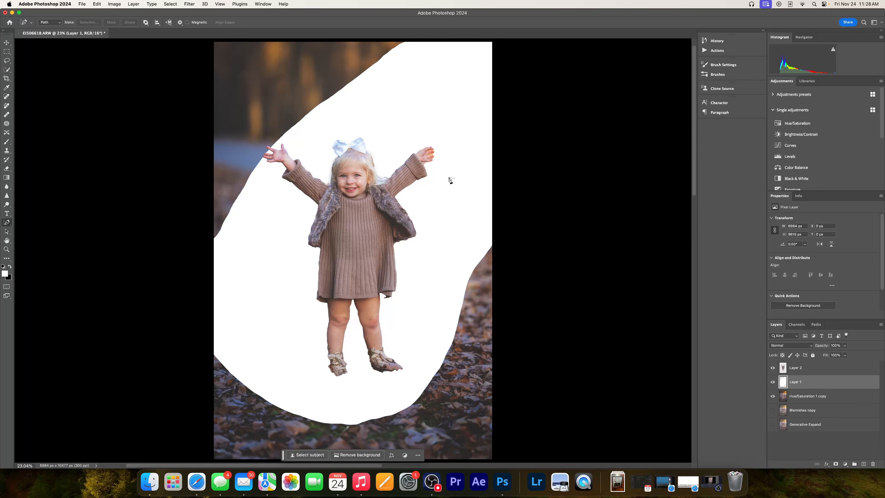
Step: Apply a Gaussian Blur with a radius of about 788 pixels to the white shape
{"action": "left_click", "coordinate": [190, 4]}
{"action": "mouse_move", "coordinate": [219, 107]}
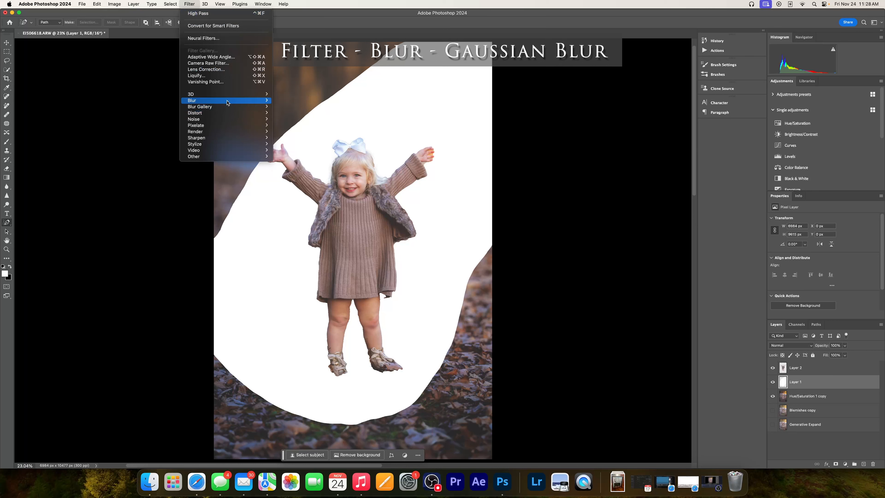
{"action": "left_click", "coordinate": [307, 125]}
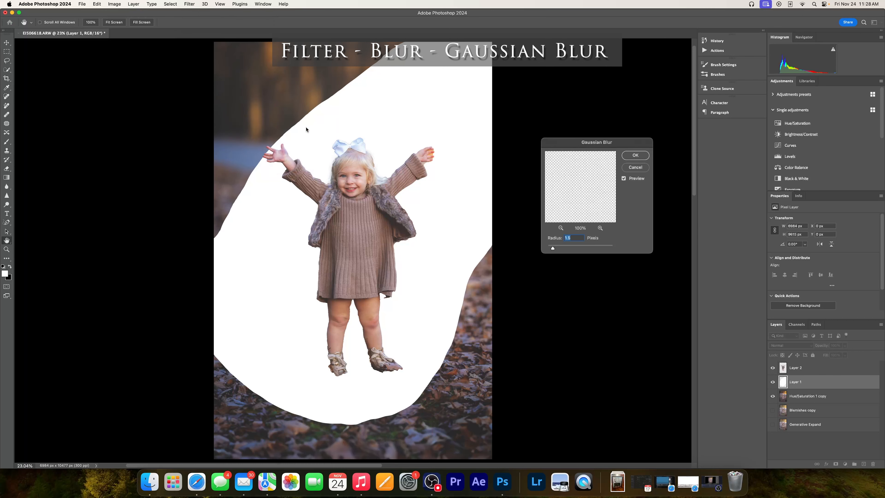
{"action": "left_click_drag", "start_coordinate": [553, 248], "coordinate": [610, 250]}
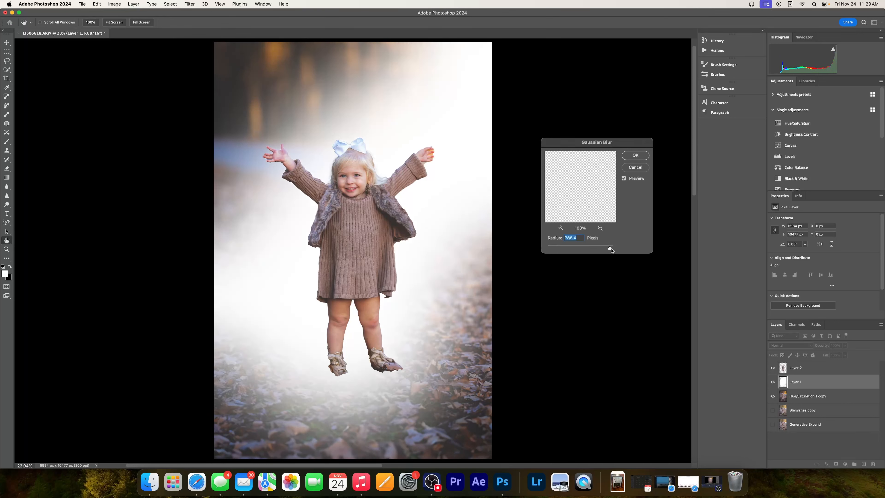
{"action": "left_click", "coordinate": [634, 155]}
{"action": "key", "text": "p"}
Step: Set the blurred white layer's blend mode to Soft Light and reduce its opacity
{"action": "left_click", "coordinate": [794, 346]}
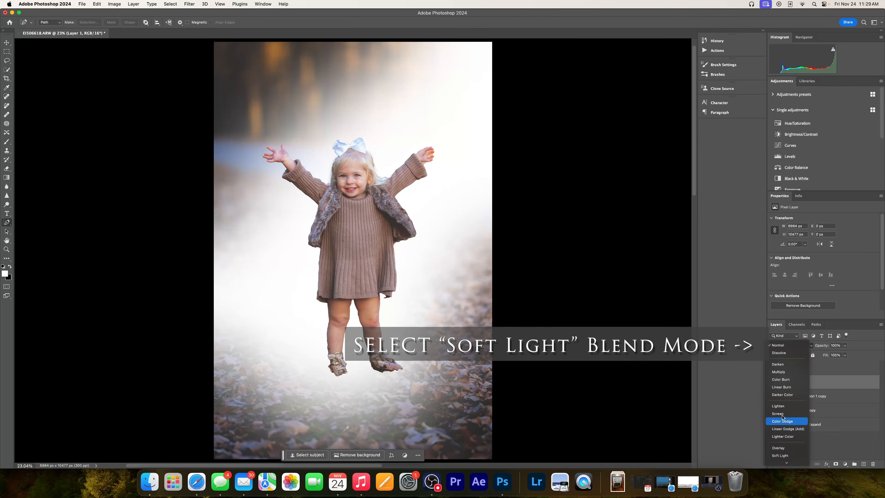
{"action": "mouse_move", "coordinate": [789, 464]}
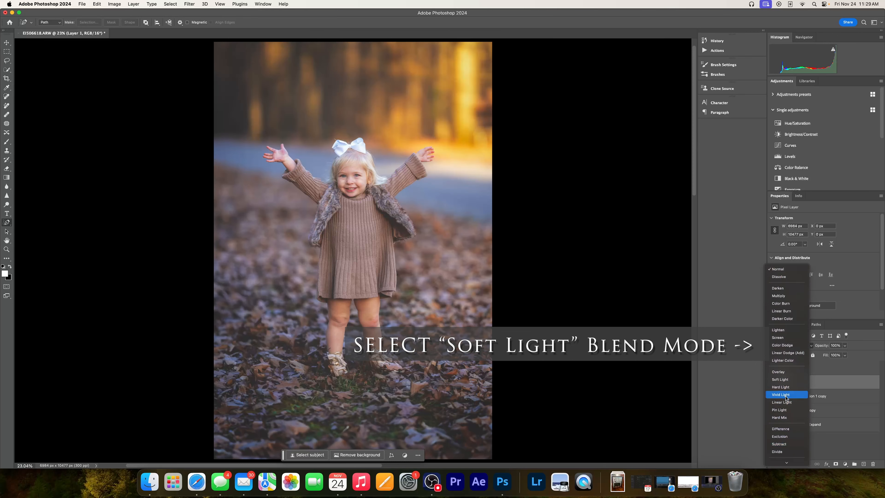
{"action": "left_click", "coordinate": [788, 381]}
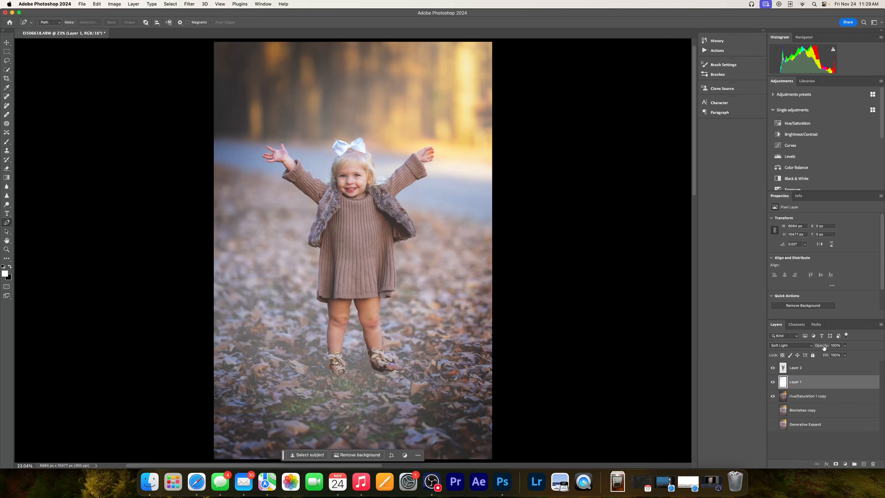
{"action": "left_click_drag", "start_coordinate": [820, 347], "coordinate": [812, 346]}
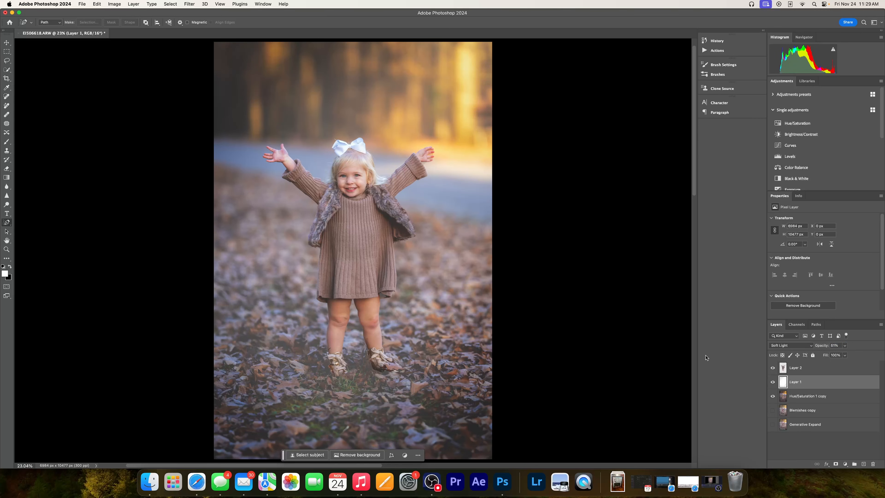
Step: Compare the photo with and without the soft white glow layer
{"action": "left_click", "coordinate": [773, 382]}
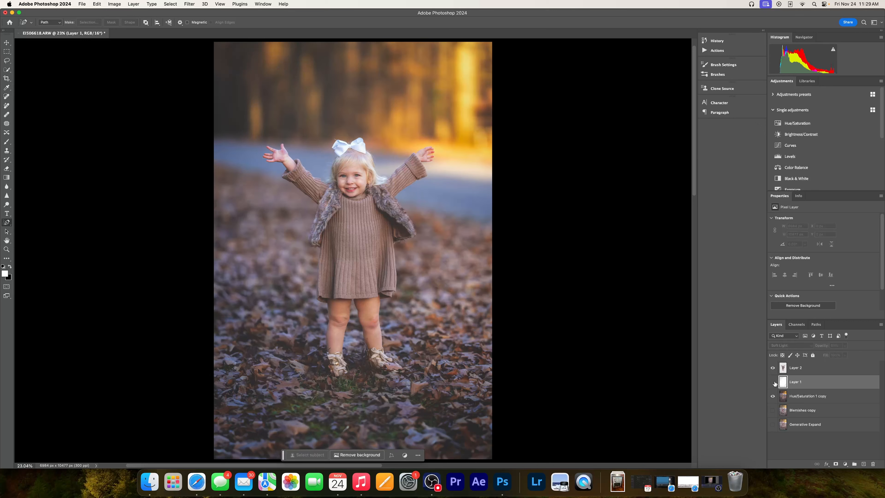
{"action": "left_click", "coordinate": [772, 382]}
{"action": "left_click", "coordinate": [772, 382]}
{"action": "left_click", "coordinate": [773, 382]}
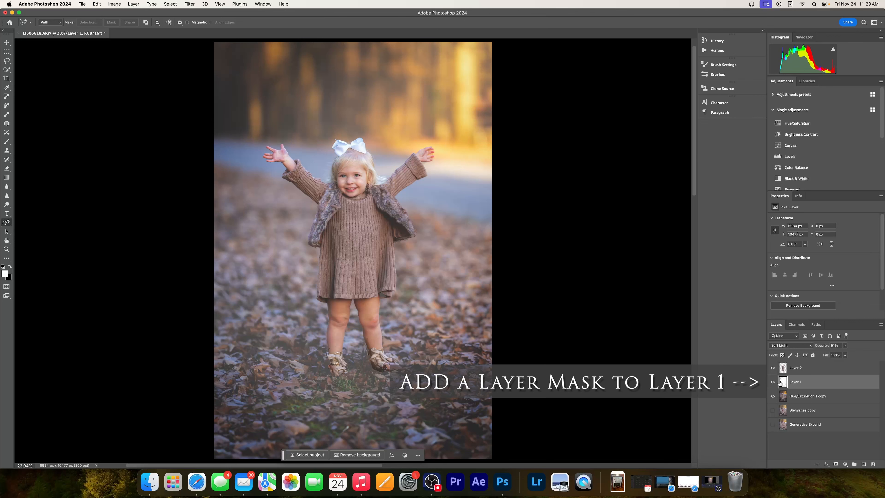
Step: Add a layer mask to the white glow layer and make black the Brush tool's foreground colour
{"action": "left_click", "coordinate": [835, 464]}
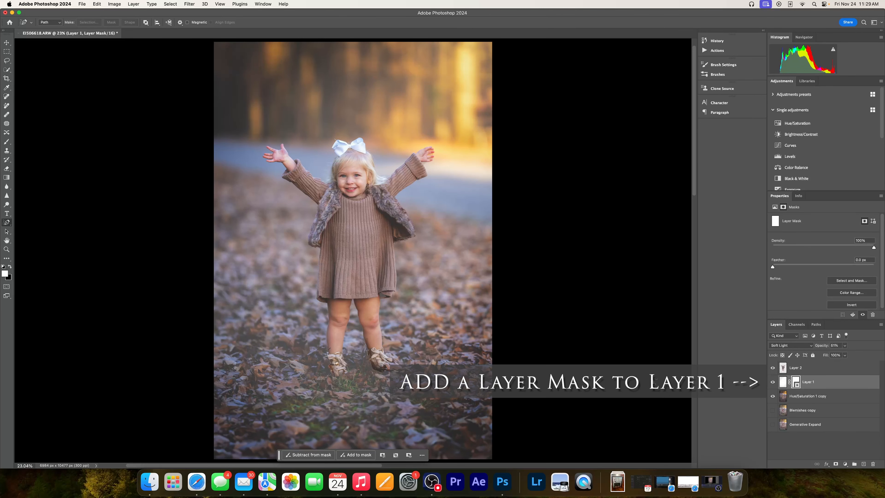
{"action": "key", "text": "b"}
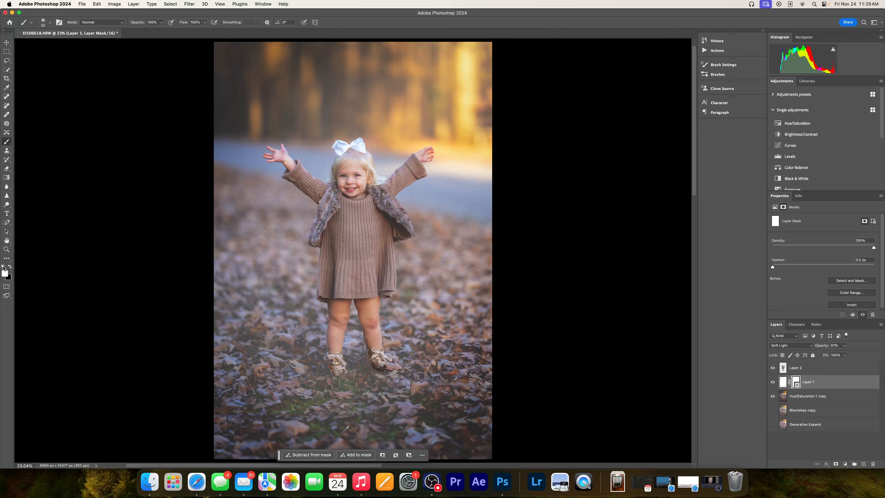
{"action": "left_click", "coordinate": [10, 278]}
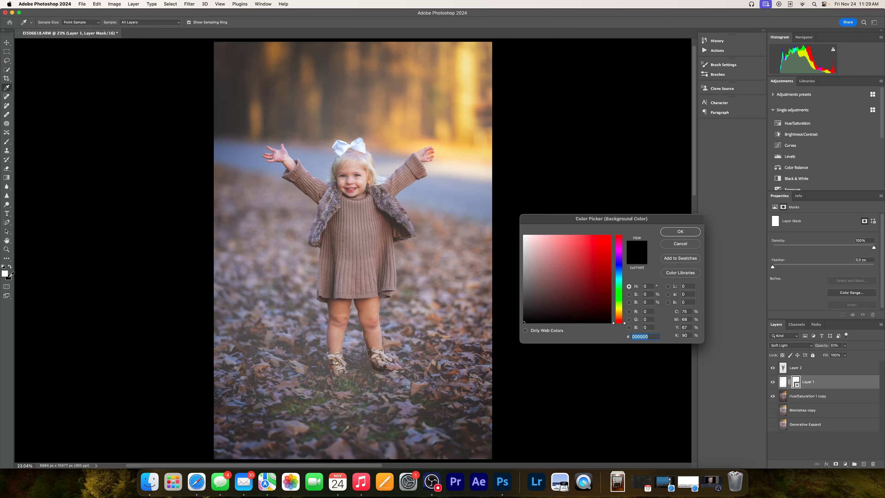
{"action": "left_click", "coordinate": [689, 245]}
{"action": "left_click", "coordinate": [9, 266]}
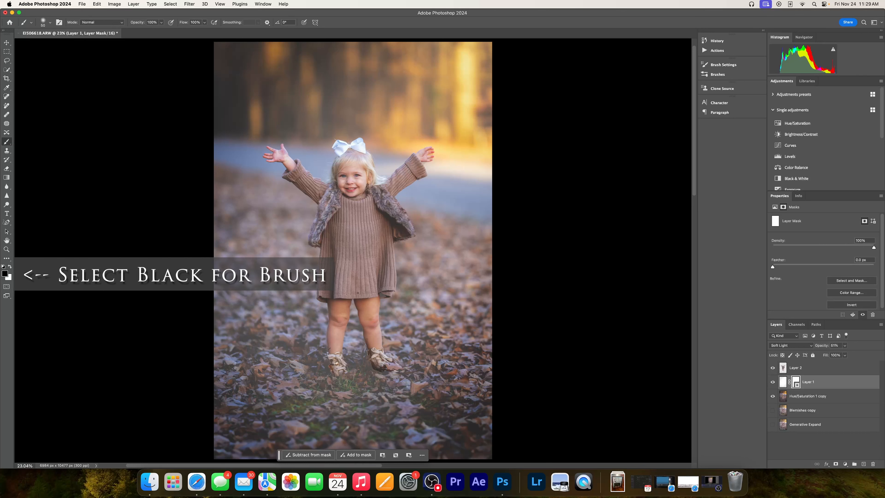
Step: Enlarge the brush to 3000 px and paint black on the mask at 43% opacity over the leaves around the child's legs and feet
{"action": "key", "text": "bracketright"}
{"action": "key", "text": "bracketright"}
{"action": "key", "text": "bracketright"}
{"action": "key", "text": "bracketright"}
{"action": "key", "text": "bracketright"}
{"action": "key", "text": "bracketright"}
{"action": "key", "text": "bracketright"}
{"action": "key", "text": "bracketright"}
{"action": "key", "text": "bracketright"}
{"action": "key", "text": "bracketright"}
{"action": "key", "text": "bracketright"}
{"action": "key", "text": "bracketright"}
{"action": "key", "text": "bracketright"}
{"action": "key", "text": "bracketright"}
{"action": "key", "text": "bracketright"}
{"action": "key", "text": "bracketright"}
{"action": "key", "text": "bracketright"}
{"action": "key", "text": "bracketright"}
{"action": "key", "text": "bracketright"}
{"action": "key", "text": "bracketright"}
{"action": "key", "text": "bracketright"}
{"action": "key", "text": "bracketright"}
{"action": "key", "text": "bracketright"}
{"action": "key", "text": "bracketright"}
{"action": "key", "text": "bracketright"}
{"action": "key", "text": "bracketright"}
{"action": "key", "text": "bracketright"}
{"action": "mouse_move", "coordinate": [303, 370]}
{"action": "left_mouse_down"}
{"action": "mouse_move", "coordinate": [336, 375]}
{"action": "mouse_move", "coordinate": [367, 403]}
{"action": "mouse_move", "coordinate": [400, 394]}
{"action": "mouse_move", "coordinate": [351, 393]}
{"action": "mouse_move", "coordinate": [326, 347]}
{"action": "mouse_move", "coordinate": [328, 389]}
{"action": "mouse_move", "coordinate": [317, 358]}
{"action": "mouse_move", "coordinate": [270, 358]}
{"action": "mouse_move", "coordinate": [307, 313]}
{"action": "mouse_move", "coordinate": [314, 314]}
{"action": "mouse_move", "coordinate": [286, 328]}
{"action": "mouse_move", "coordinate": [443, 355]}
{"action": "left_mouse_up"}
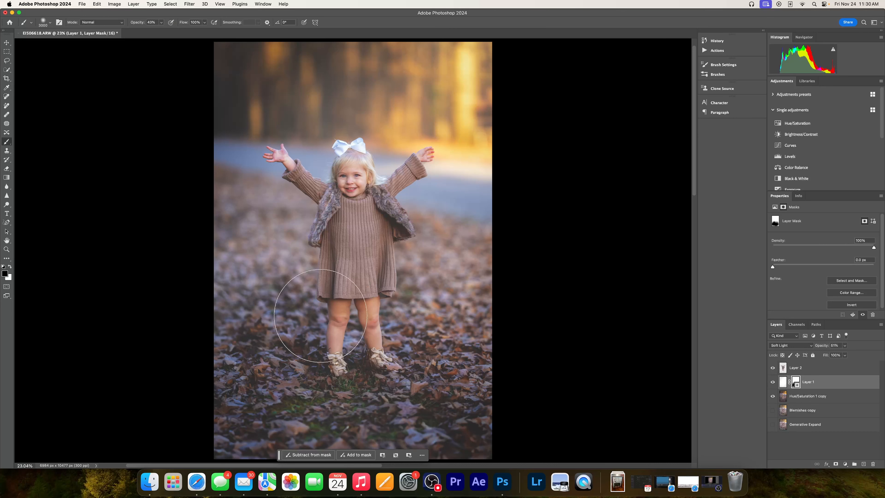
Step: Lower the white glow layer's opacity to 39% and compare the photo with and without the glow
{"action": "left_click", "coordinate": [783, 383]}
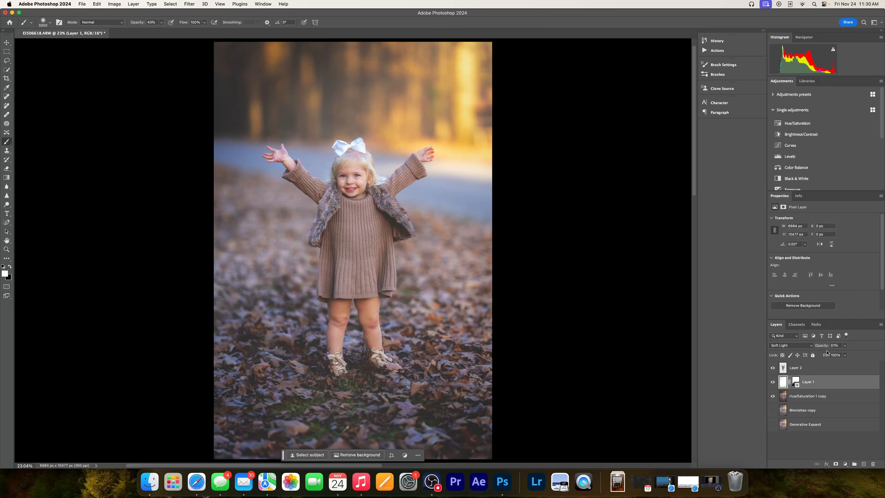
{"action": "left_click_drag", "start_coordinate": [823, 347], "coordinate": [816, 347]}
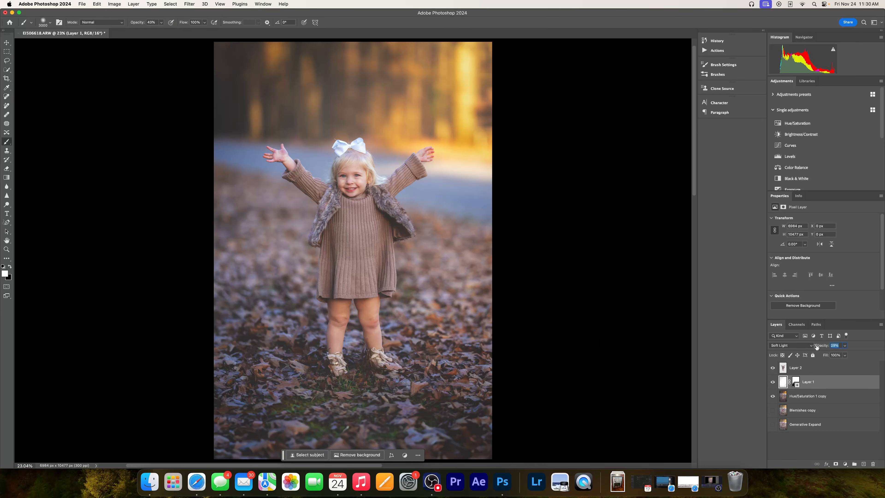
{"action": "left_click", "coordinate": [773, 383]}
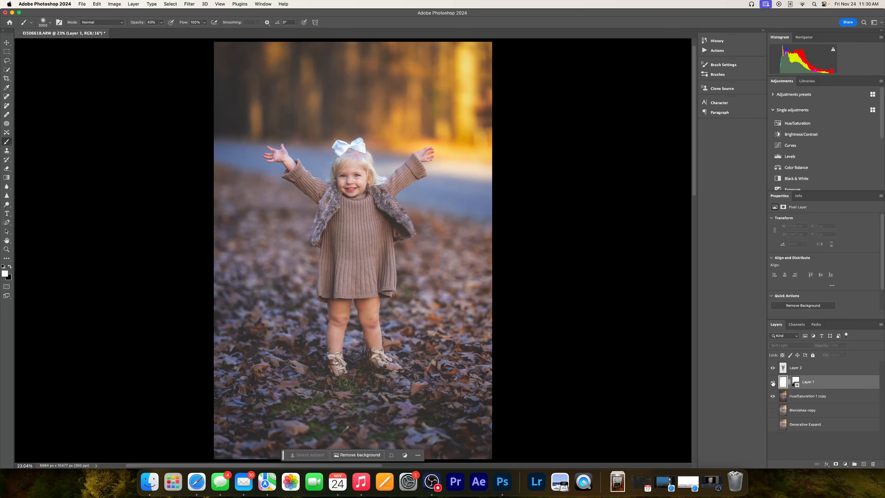
{"action": "left_click", "coordinate": [772, 382]}
{"action": "left_click", "coordinate": [772, 383]}
{"action": "left_click", "coordinate": [772, 383]}
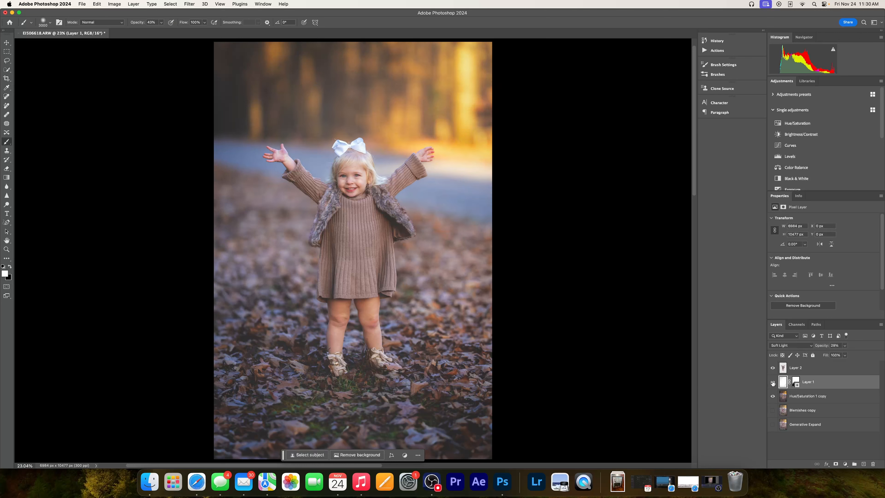
{"action": "left_click", "coordinate": [772, 383]}
{"action": "left_click", "coordinate": [772, 382]}
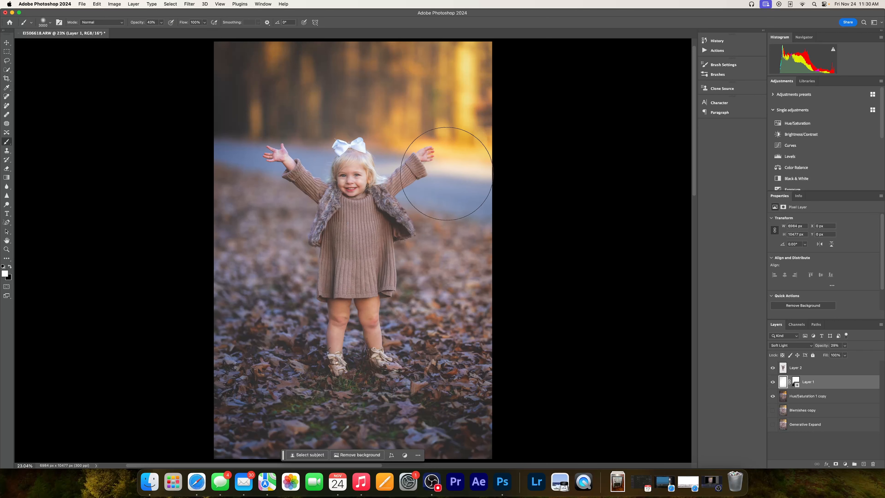
Step: Sample the golden yellow of the bright background beside the child's raised hand and paint it over the glow layer at 100% brush opacity
{"action": "left_click", "coordinate": [772, 382]}
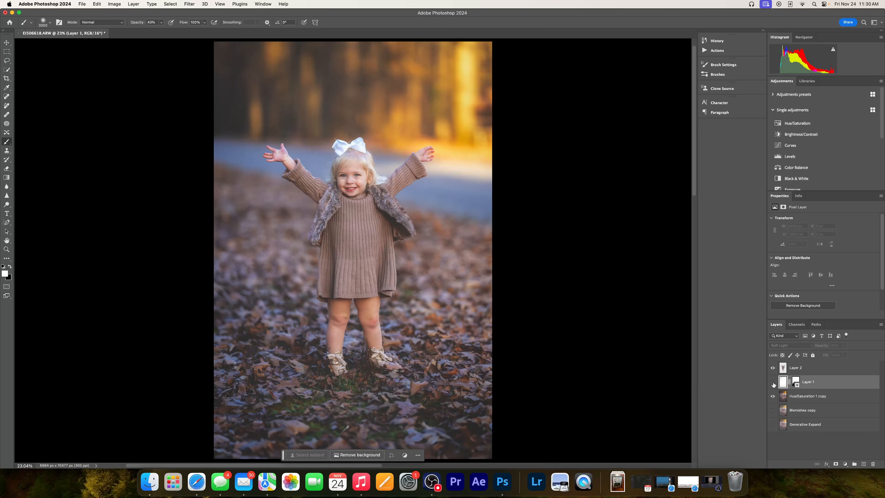
{"action": "left_click", "coordinate": [773, 382]}
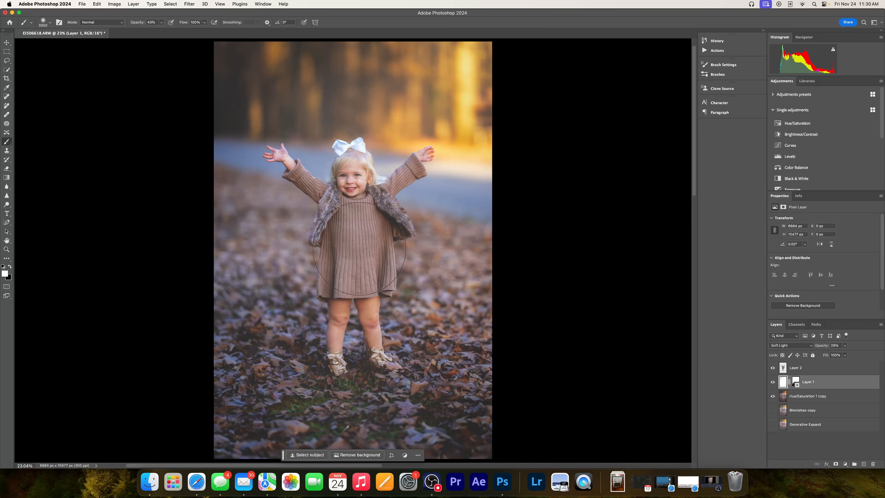
{"action": "left_click", "coordinate": [461, 153], "text": "alt"}
{"action": "left_click", "coordinate": [462, 148], "text": "alt"}
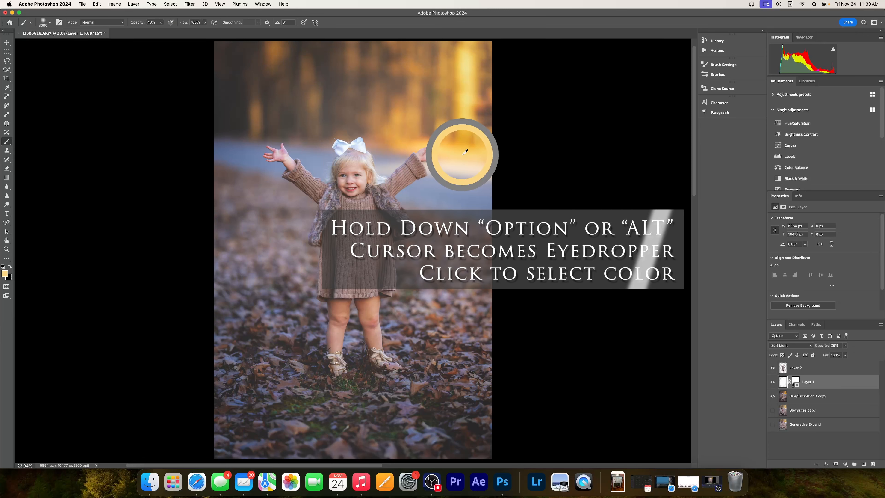
{"action": "mouse_move", "coordinate": [465, 146]}
{"action": "left_mouse_down"}
{"action": "mouse_move", "coordinate": [467, 68]}
{"action": "mouse_move", "coordinate": [416, 111]}
{"action": "mouse_move", "coordinate": [460, 131]}
{"action": "mouse_move", "coordinate": [471, 95]}
{"action": "left_mouse_up"}
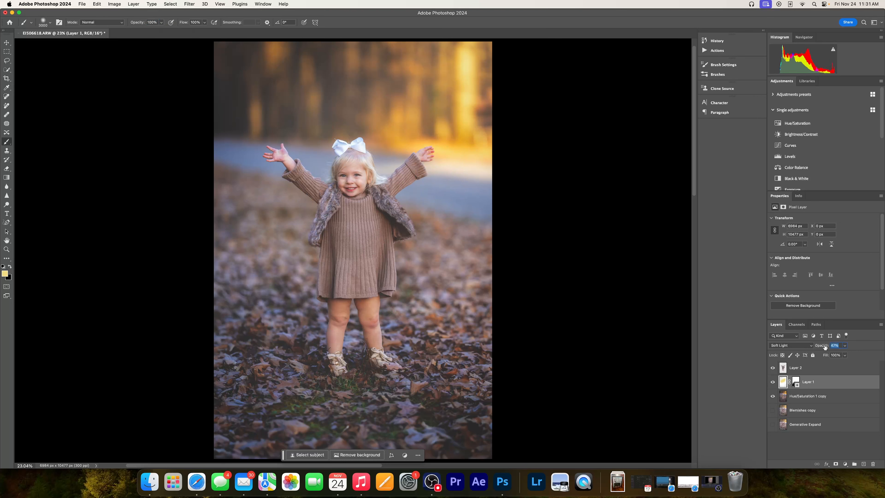
Step: Compare the photo with and without the yellow glow and raise the glow layer's opacity to 100%
{"action": "left_click_drag", "start_coordinate": [824, 347], "coordinate": [826, 347]}
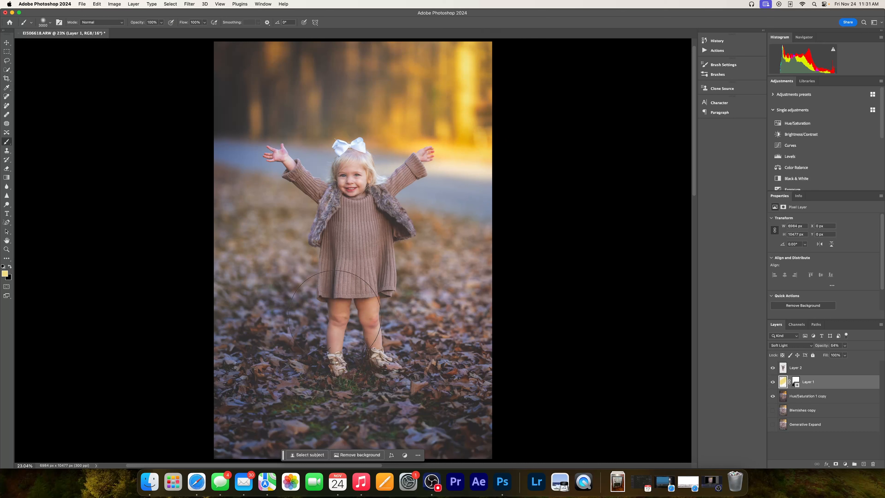
{"action": "left_click", "coordinate": [773, 382]}
{"action": "left_click", "coordinate": [772, 383]}
{"action": "left_click", "coordinate": [772, 383]}
{"action": "left_click", "coordinate": [772, 381]}
{"action": "left_click_drag", "start_coordinate": [818, 348], "coordinate": [848, 346]}
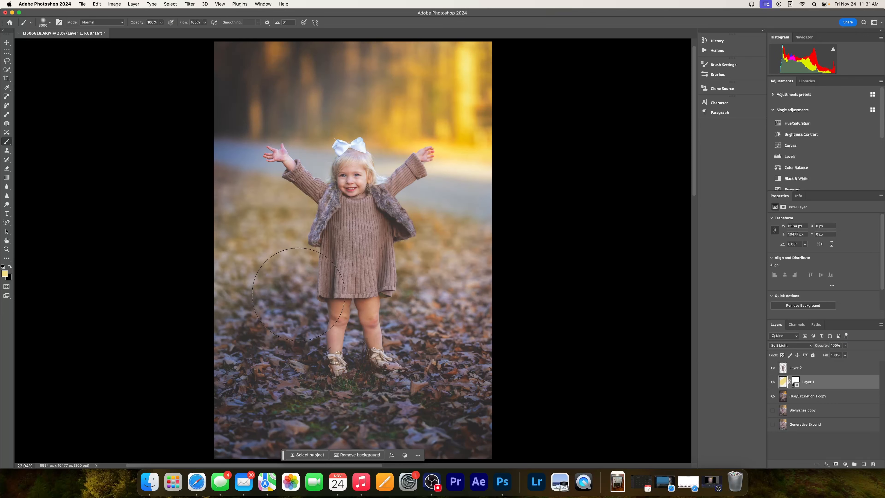
Step: Paint the glow layer's mask white over the leaves around the child's legs, and black over the feet and the leaves beside them
{"action": "left_click", "coordinate": [797, 381]}
{"action": "key", "text": "d"}
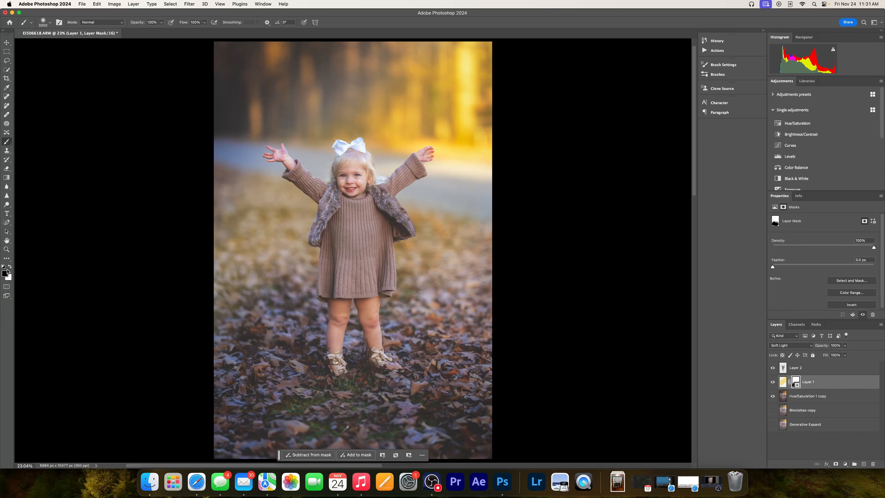
{"action": "mouse_move", "coordinate": [285, 325]}
{"action": "left_mouse_down"}
{"action": "mouse_move", "coordinate": [235, 370]}
{"action": "mouse_move", "coordinate": [247, 357]}
{"action": "mouse_move", "coordinate": [215, 369]}
{"action": "mouse_move", "coordinate": [421, 299]}
{"action": "mouse_move", "coordinate": [369, 372]}
{"action": "left_mouse_up"}
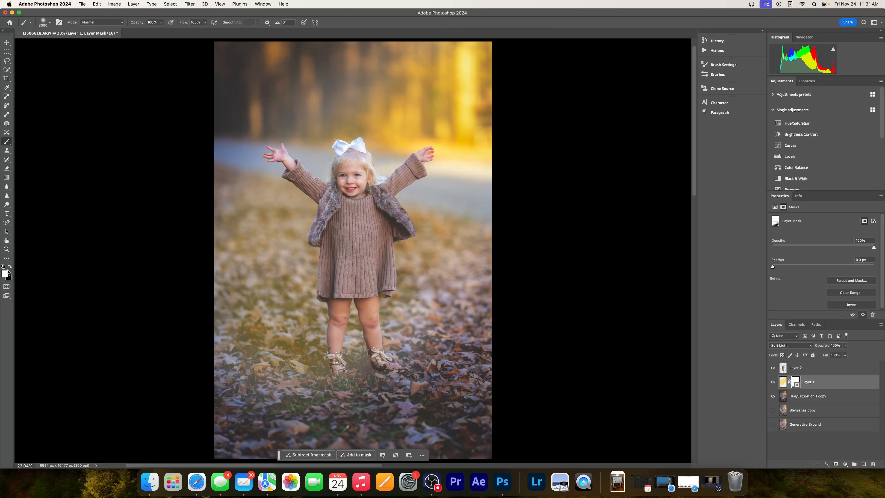
{"action": "mouse_move", "coordinate": [328, 372]}
{"action": "left_mouse_down"}
{"action": "mouse_move", "coordinate": [385, 363]}
{"action": "mouse_move", "coordinate": [305, 400]}
{"action": "mouse_move", "coordinate": [329, 383]}
{"action": "mouse_move", "coordinate": [380, 378]}
{"action": "mouse_move", "coordinate": [378, 356]}
{"action": "mouse_move", "coordinate": [391, 368]}
{"action": "left_mouse_up"}
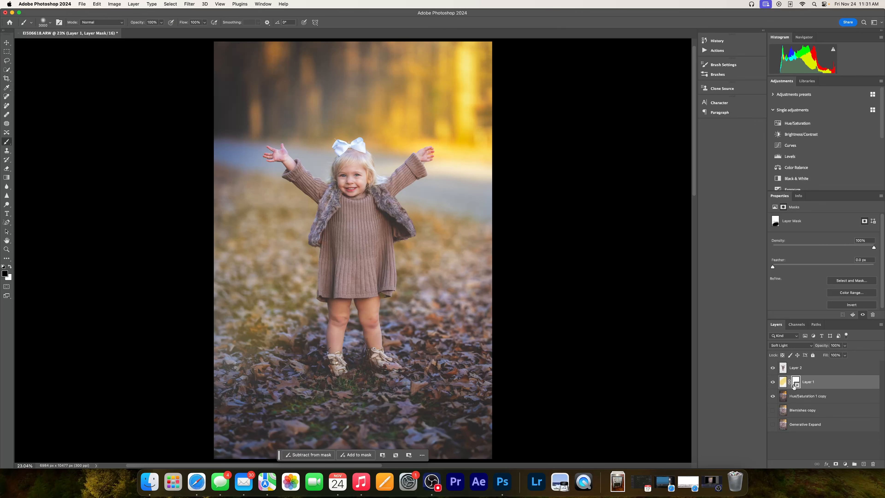
Step: Lower the yellow glow layer's opacity to 28% and compare the photo with and without the glow
{"action": "left_click", "coordinate": [783, 383]}
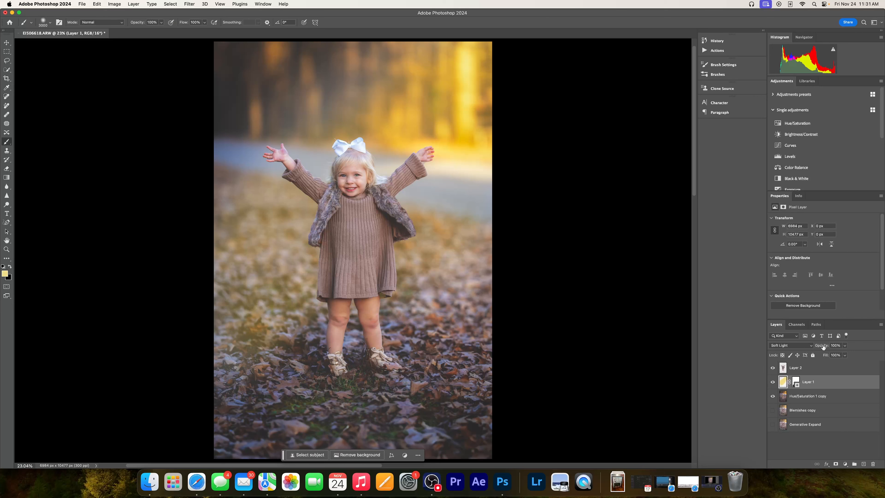
{"action": "left_click_drag", "start_coordinate": [808, 345], "coordinate": [797, 346]}
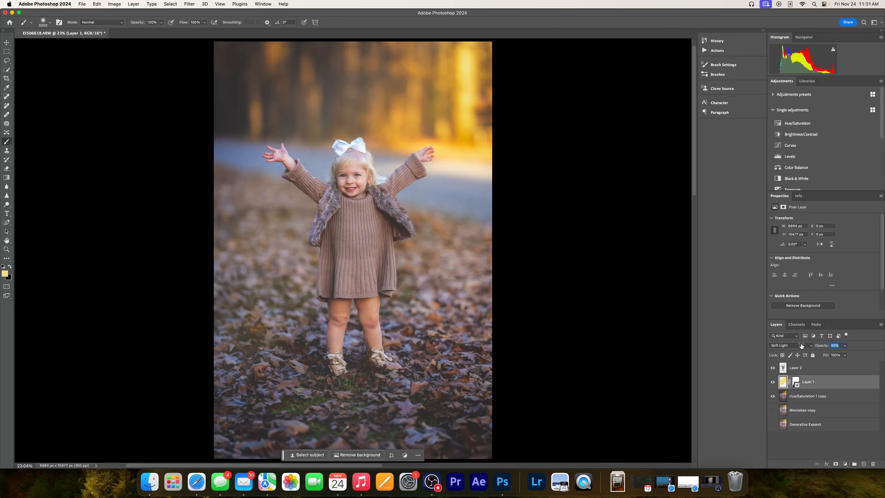
{"action": "left_click", "coordinate": [773, 382]}
{"action": "left_click", "coordinate": [773, 382]}
{"action": "left_click", "coordinate": [773, 382]}
{"action": "left_click", "coordinate": [773, 382]}
{"action": "left_click", "coordinate": [773, 382]}
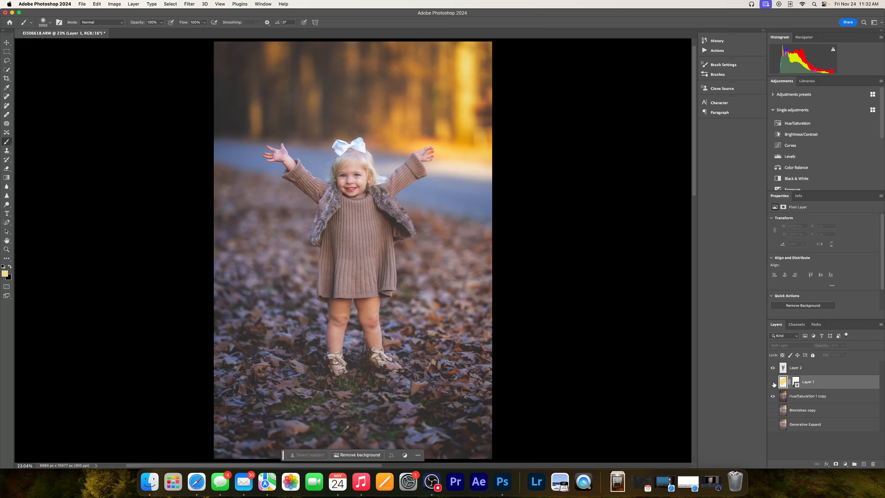
{"action": "left_click", "coordinate": [772, 382]}
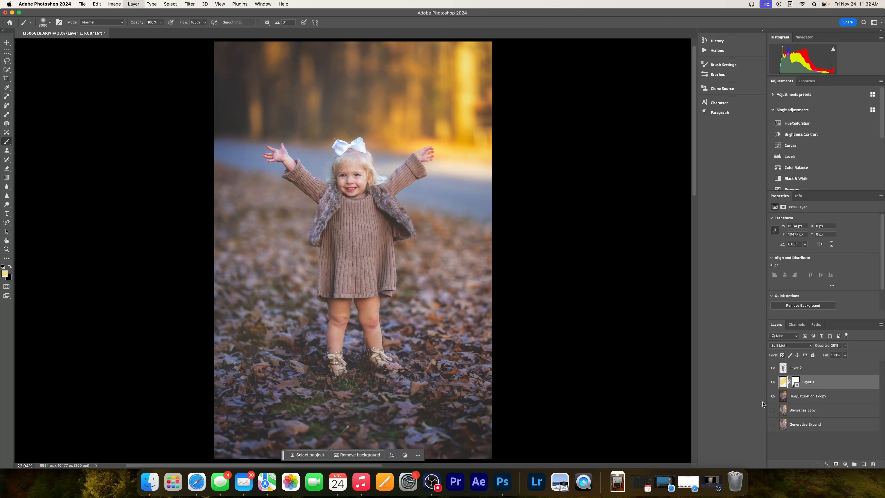
Step: Merge the visible editing layers into one and compare the merged edit with the Generative Expand layer
{"action": "key", "text": "super+shift+e"}
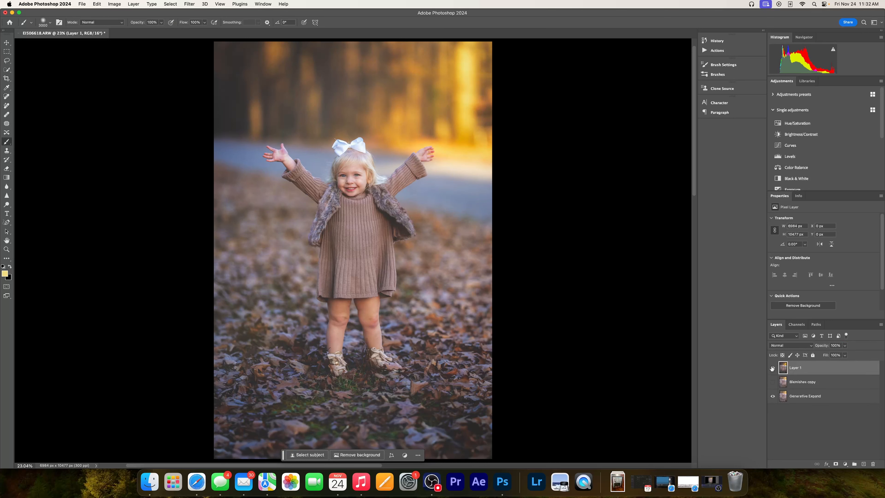
{"action": "left_click", "coordinate": [772, 368]}
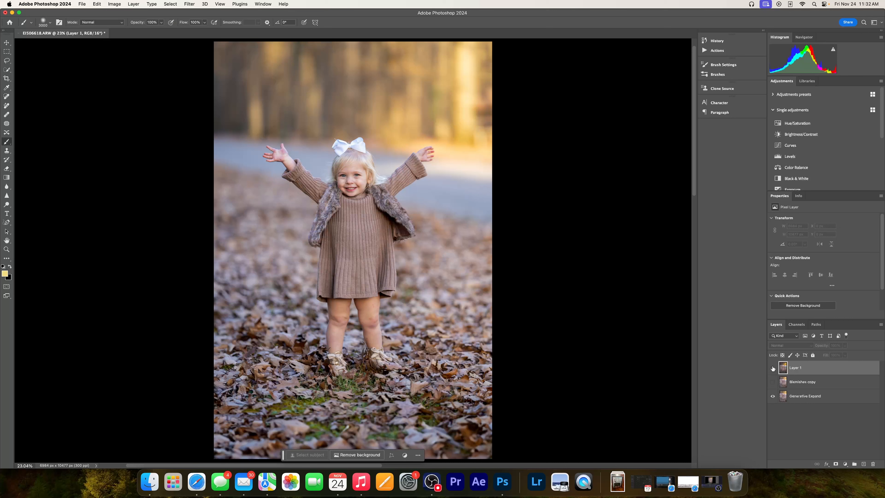
{"action": "left_click", "coordinate": [772, 368]}
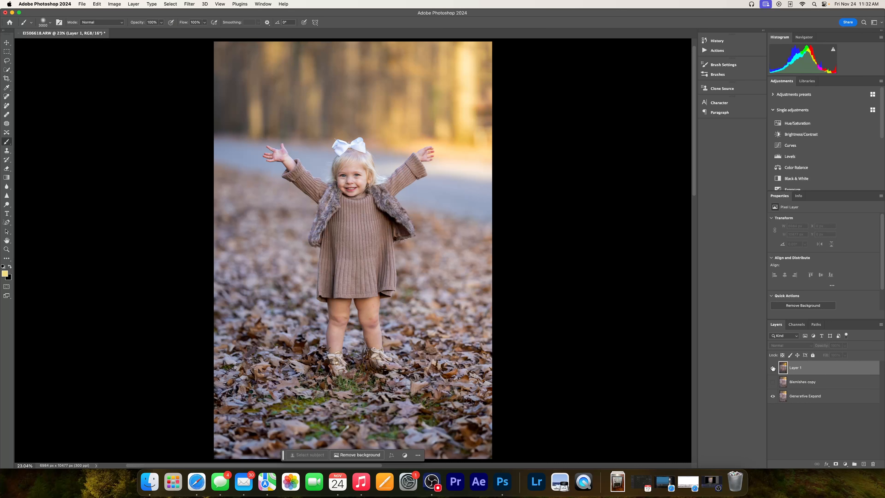